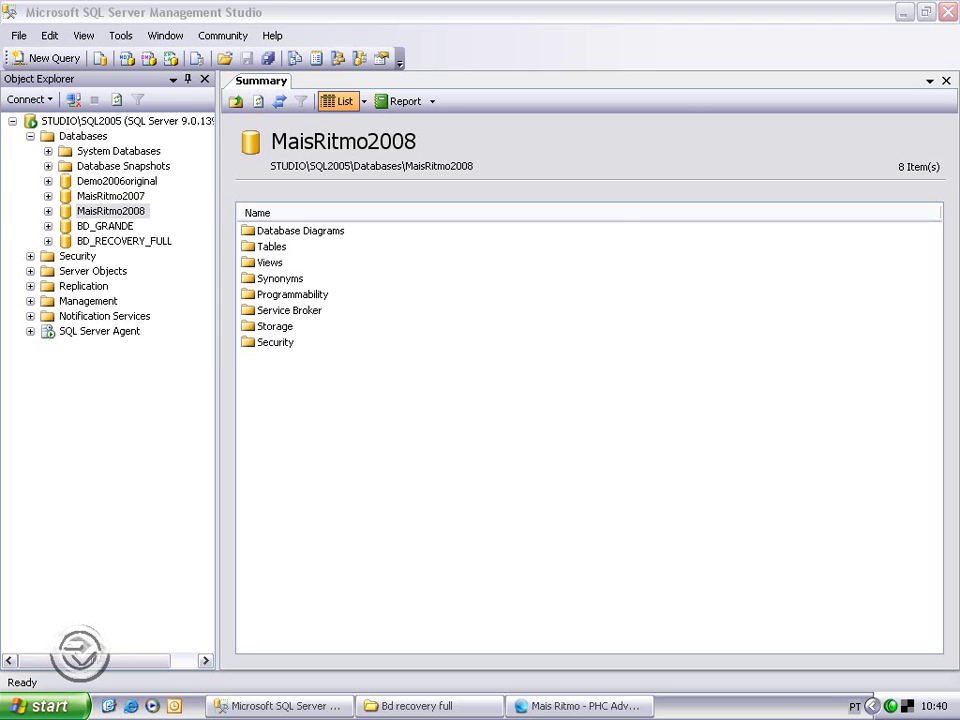
# Step: Open the properties of the MaisRitmo2008 database and review its recovery model and other options
pyautogui.rightClick(126, 212)
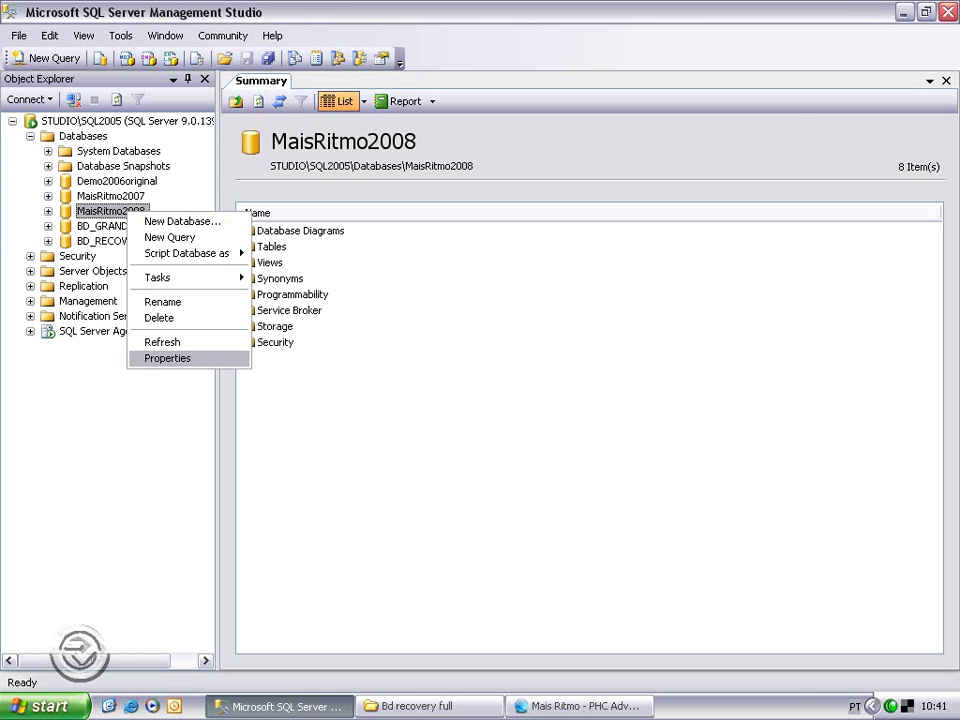
pyautogui.click(167, 358)
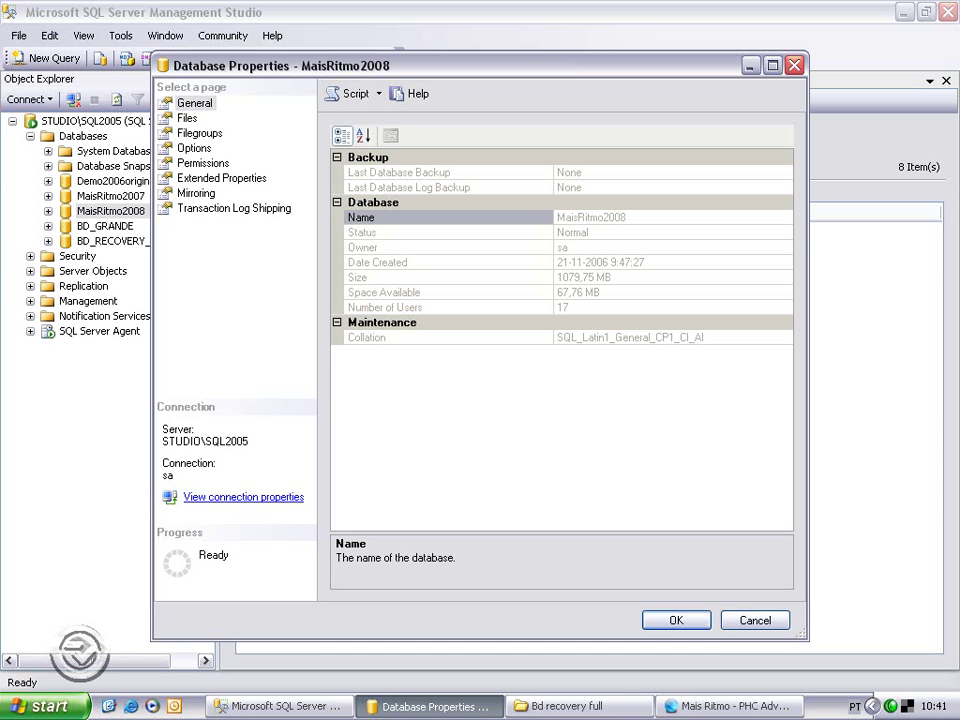
pyautogui.click(194, 148)
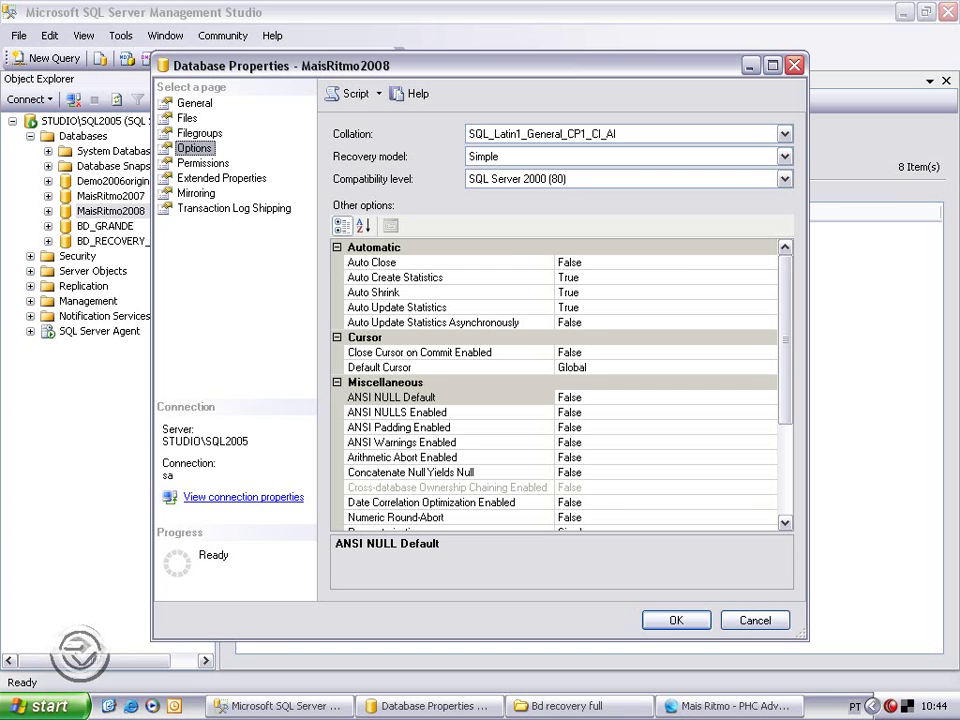
# Step: Review the MaisRitmo2008 database files and the autogrowth settings of csdefault_Data, then close the properties without saving
pyautogui.click(187, 118)
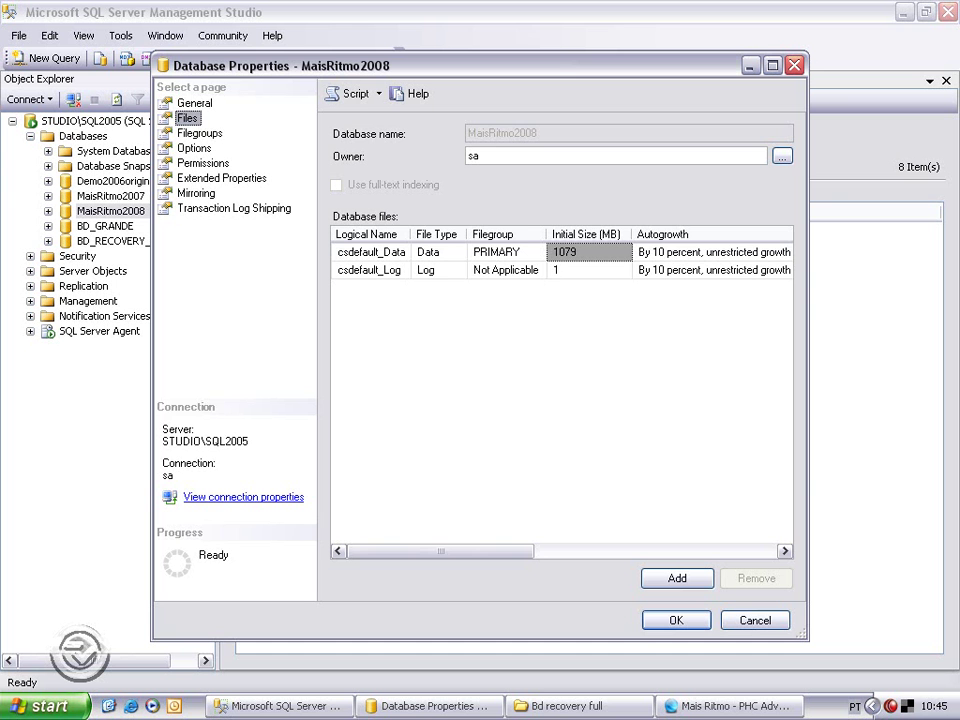
pyautogui.hscroll(3, 562, 260)
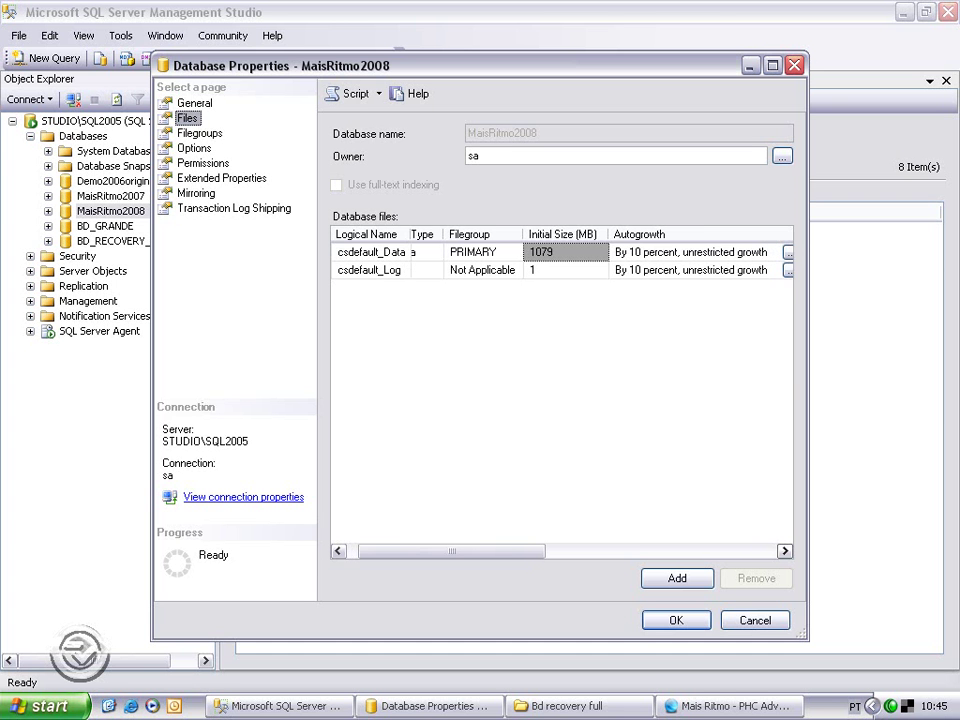
pyautogui.hscroll(2, 562, 260)
pyautogui.click(744, 252)
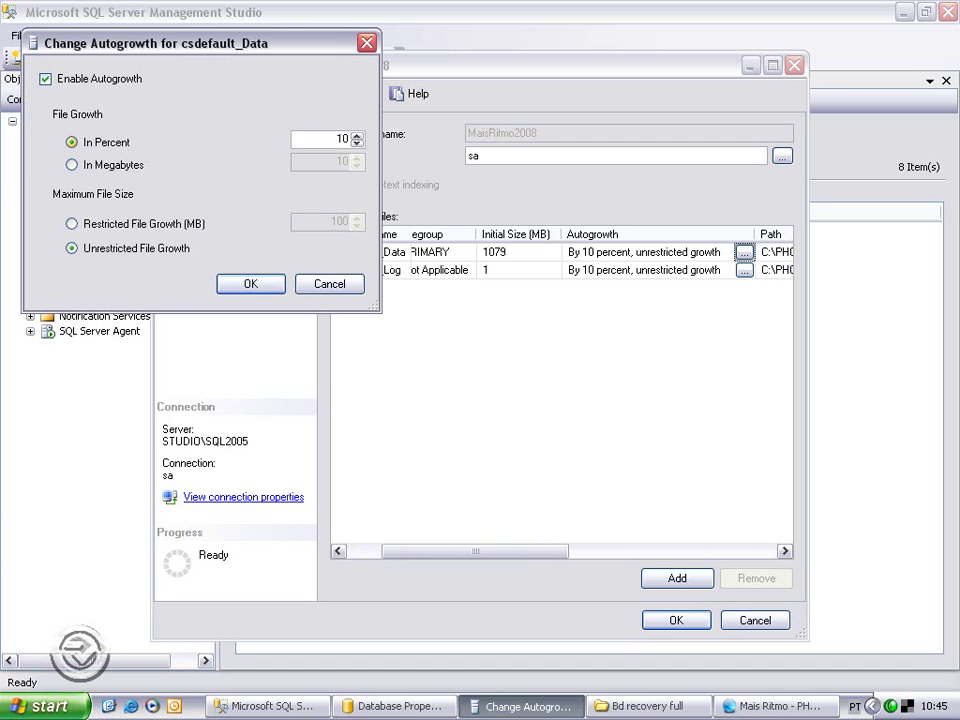
pyautogui.click(357, 136)
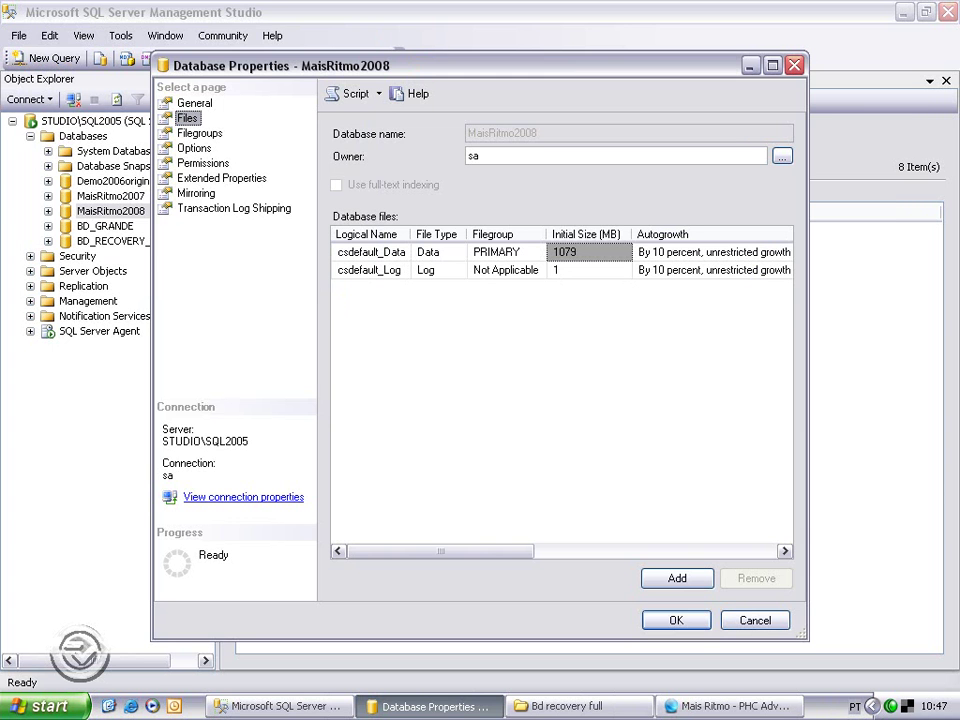
pyautogui.press('Escape')
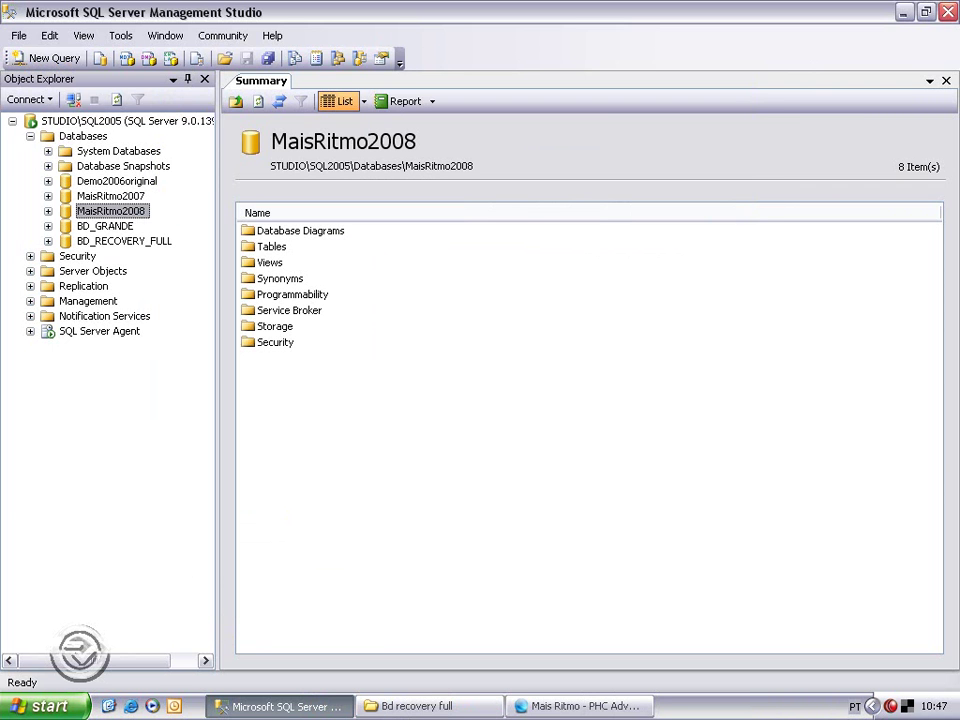
# Step: Expand SQL Server Agent and view its Alerts folder
pyautogui.click(30, 331)
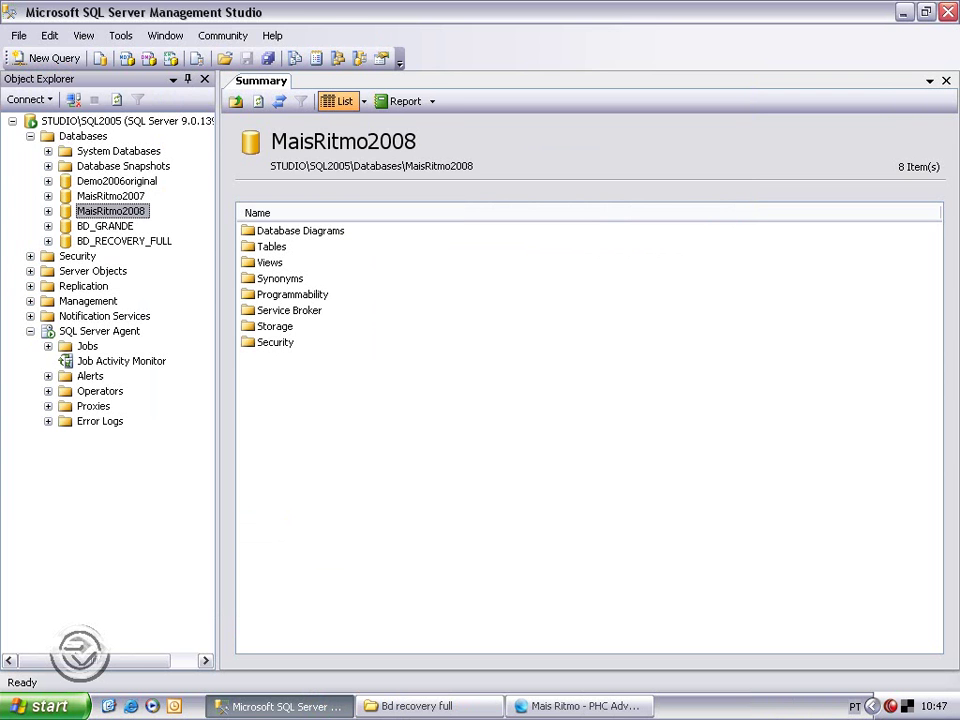
pyautogui.click(90, 376)
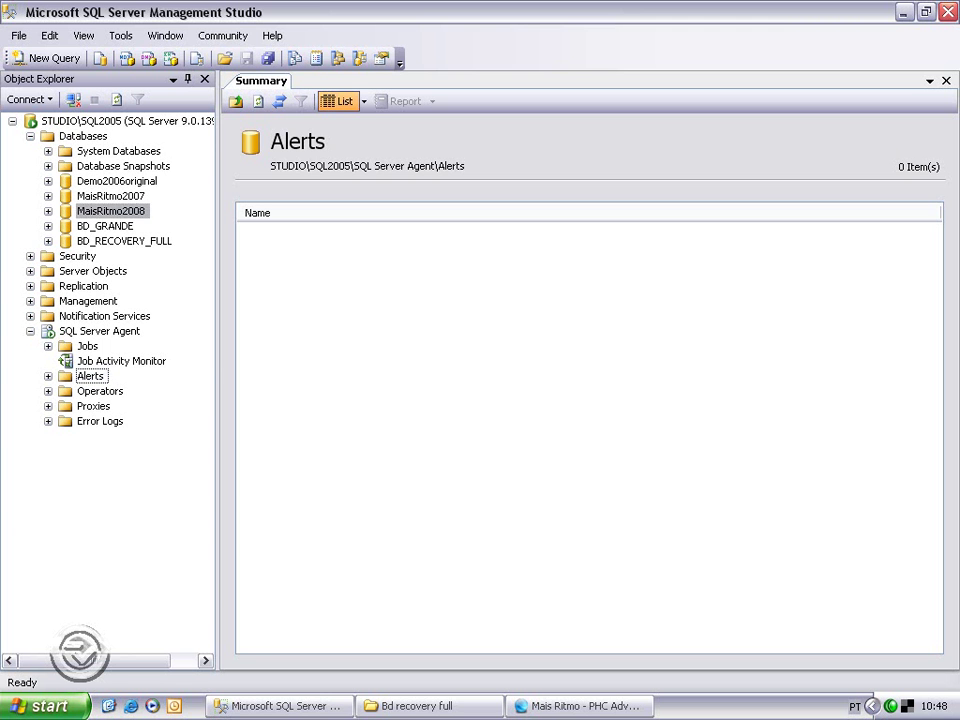
# Step: Set Auto Shrink to False in the options of the MaisRitmo2008 database and apply the change
pyautogui.rightClick(111, 211)
pyautogui.click(128, 360)
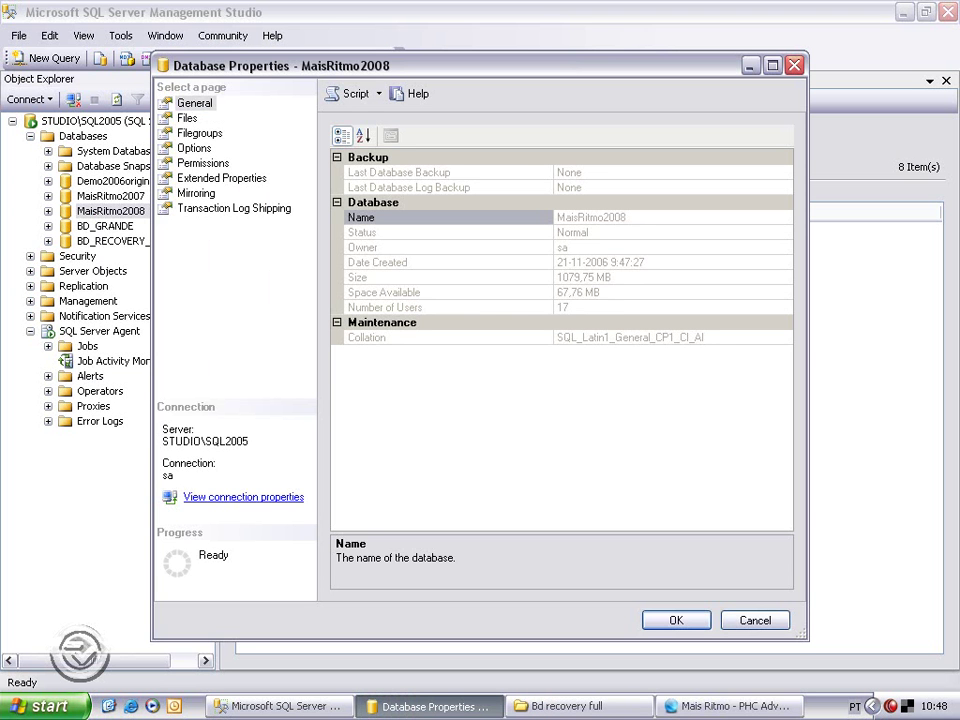
pyautogui.click(194, 148)
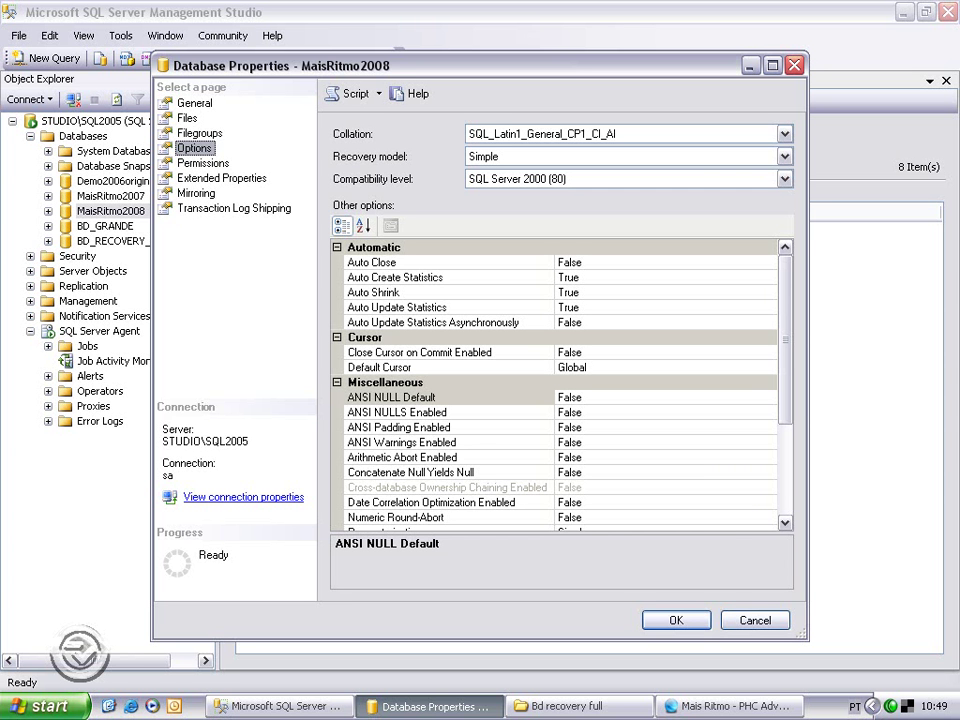
pyautogui.click(373, 292)
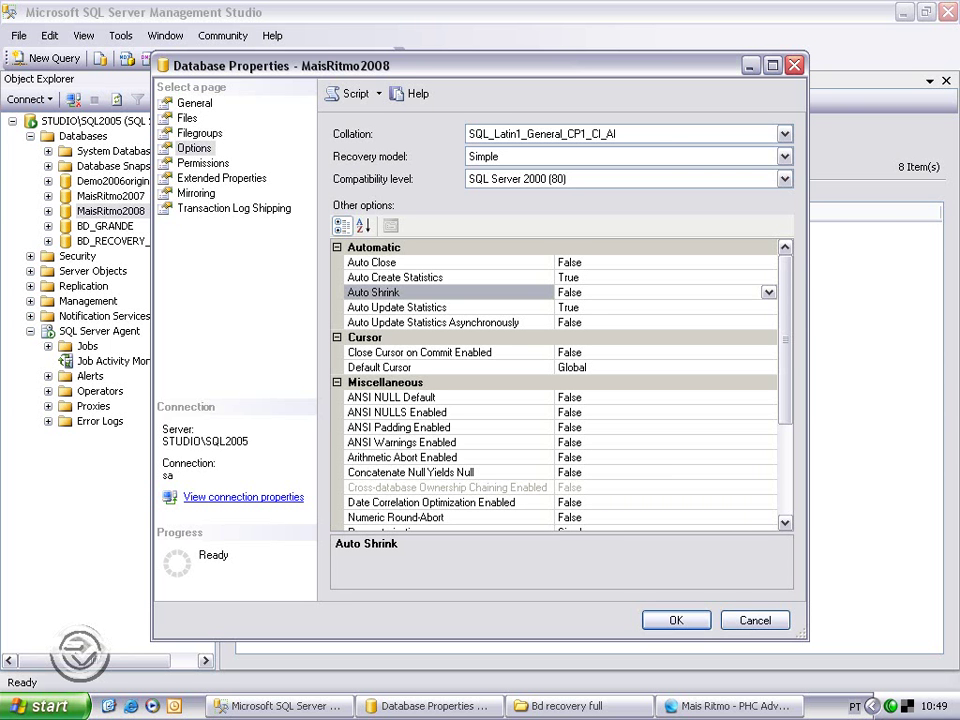
pyautogui.scroll(-3, 560, 385)
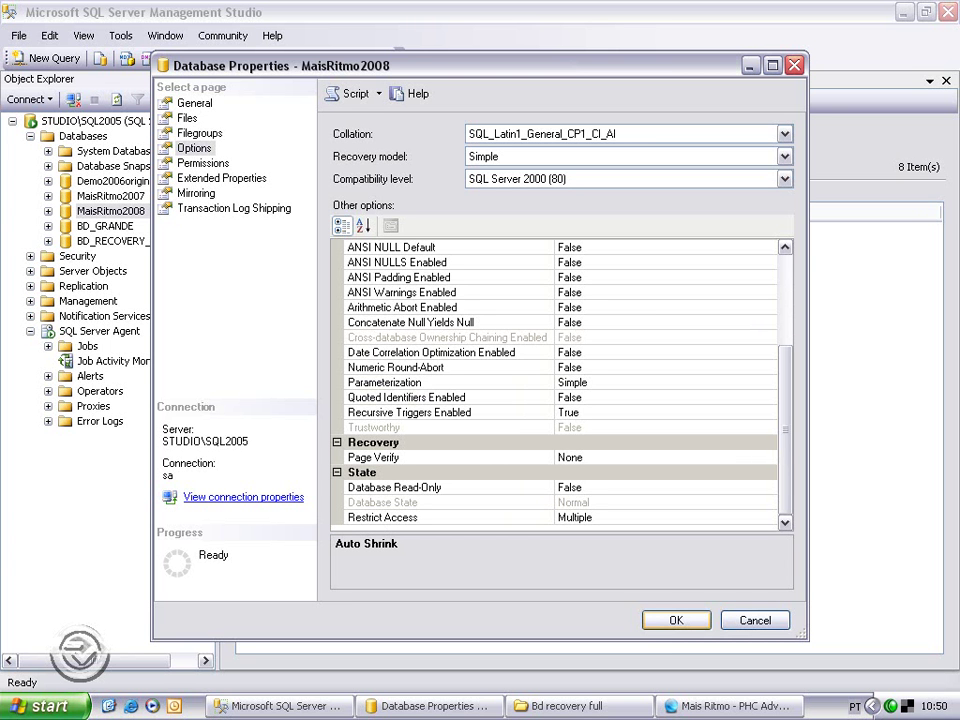
pyautogui.press('Return')
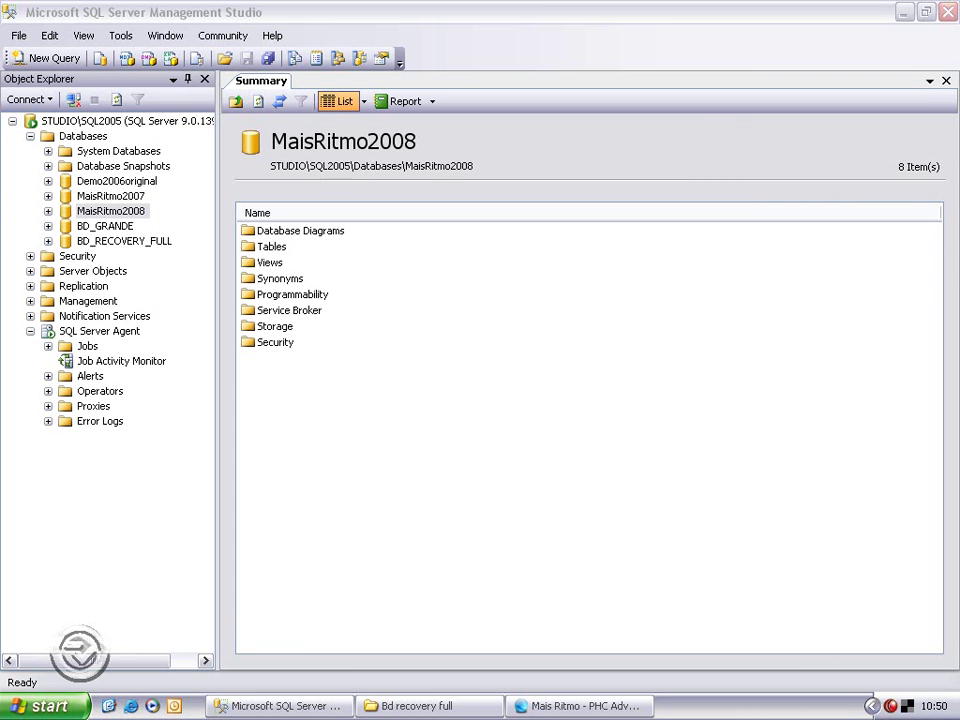
# Step: Examine the Transaction Log backup settings and options for the BD_RECOVERY_FULL database
pyautogui.rightClick(131, 241)
pyautogui.moveTo(190, 304)
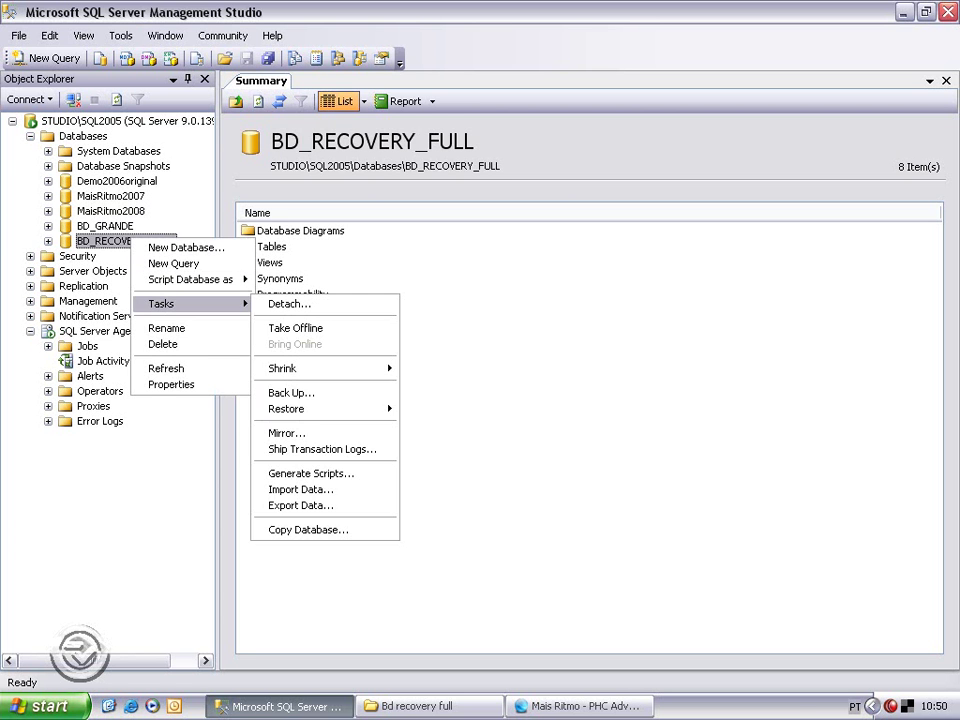
pyautogui.click(290, 392)
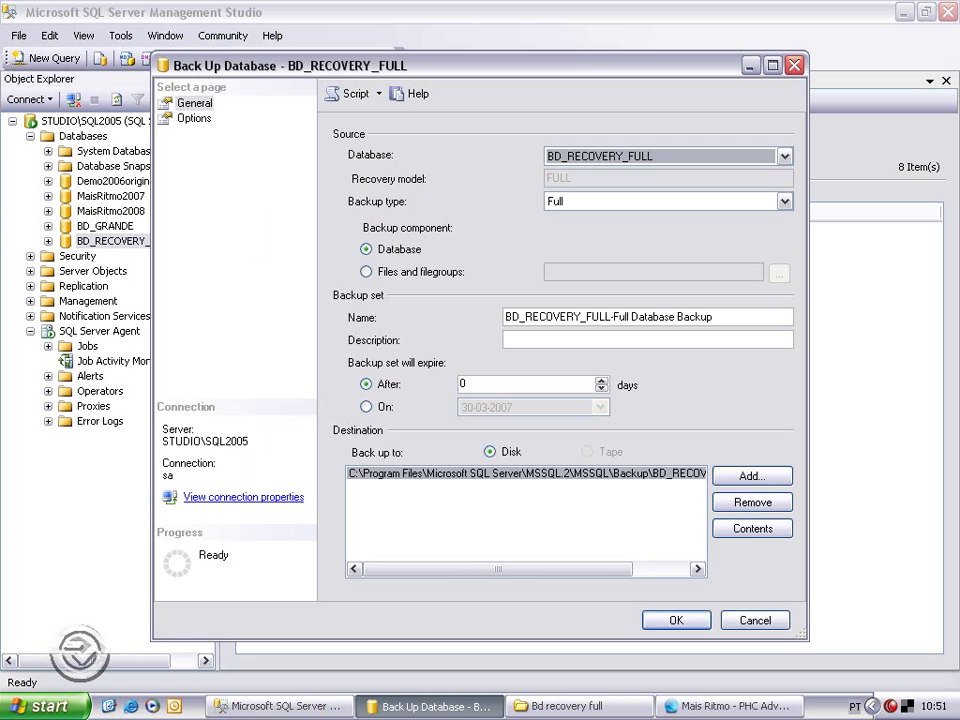
pyautogui.click(784, 201)
pyautogui.click(583, 243)
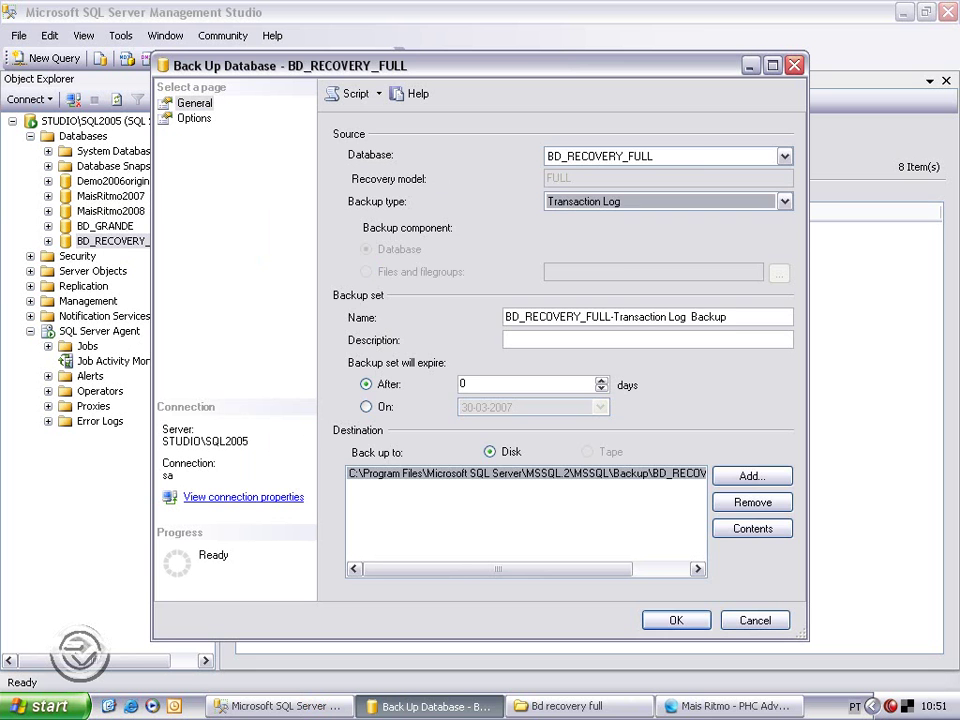
pyautogui.click(194, 118)
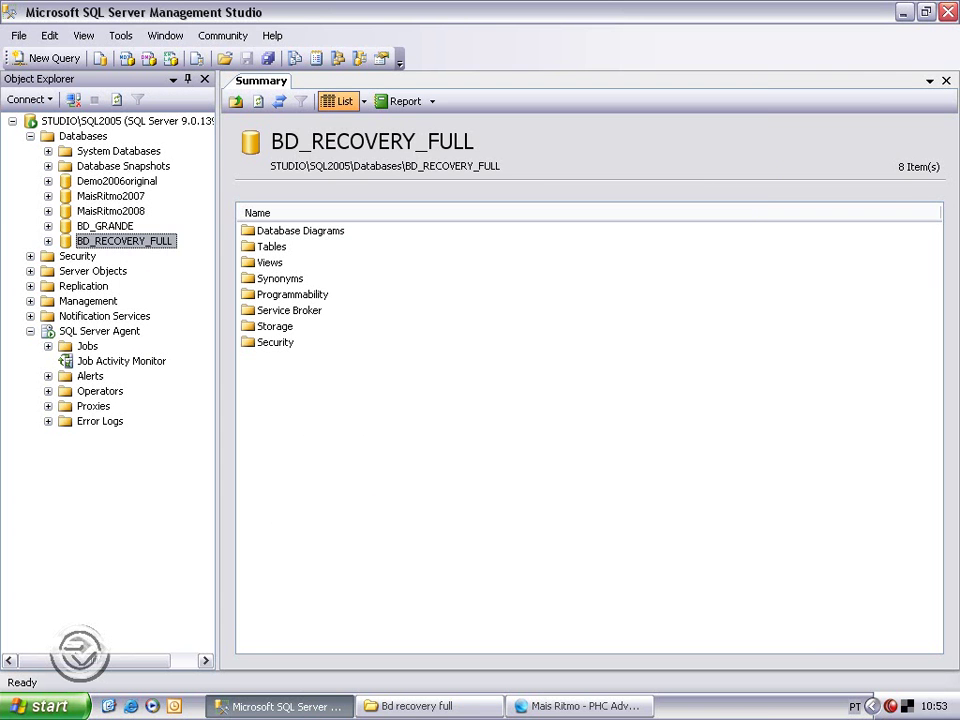
pyautogui.hotkey('alt', 'Tab')
# Step: Make a full backup of the BD_RECOVERY_FULL database to the file Bk in the C:\Bd recovery full folder
pyautogui.rightClick(122, 239)
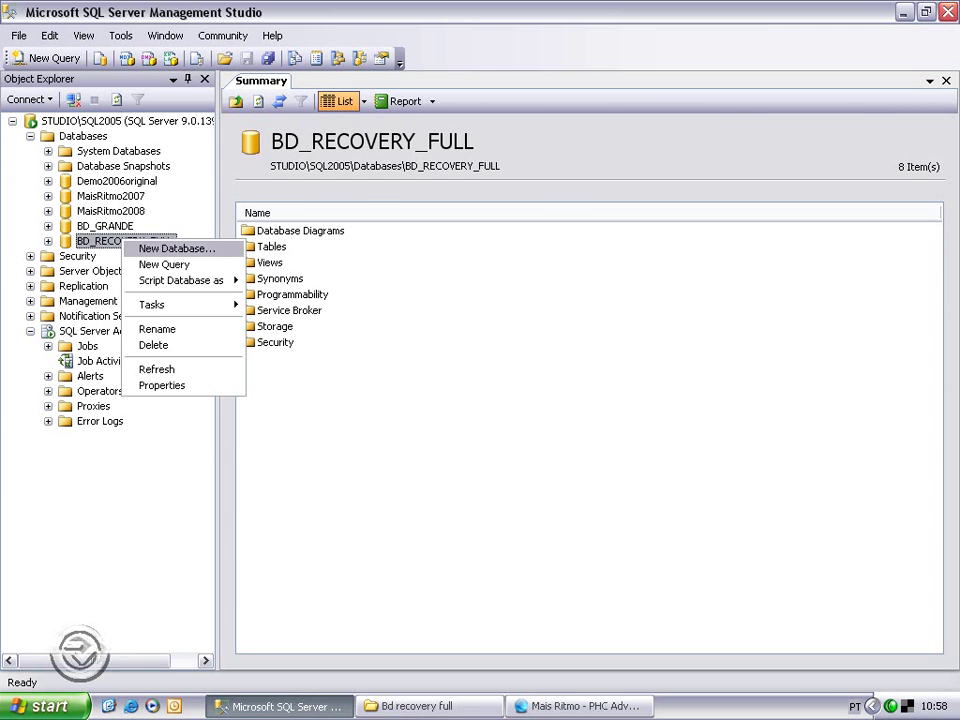
pyautogui.moveTo(155, 304)
pyautogui.click(282, 394)
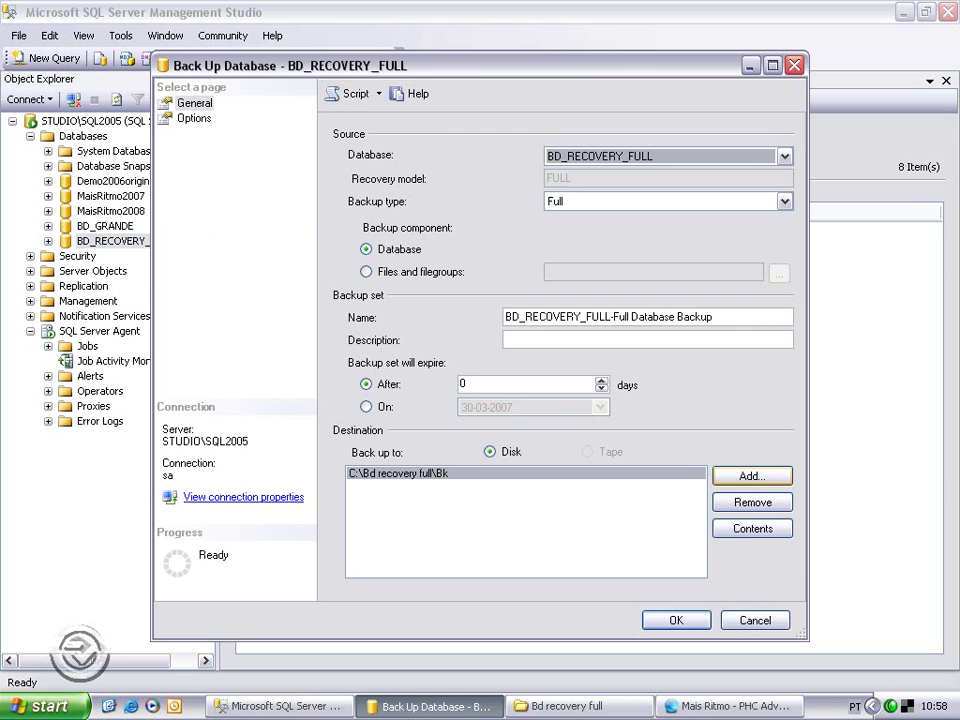
pyautogui.click(752, 476)
pyautogui.click(636, 353)
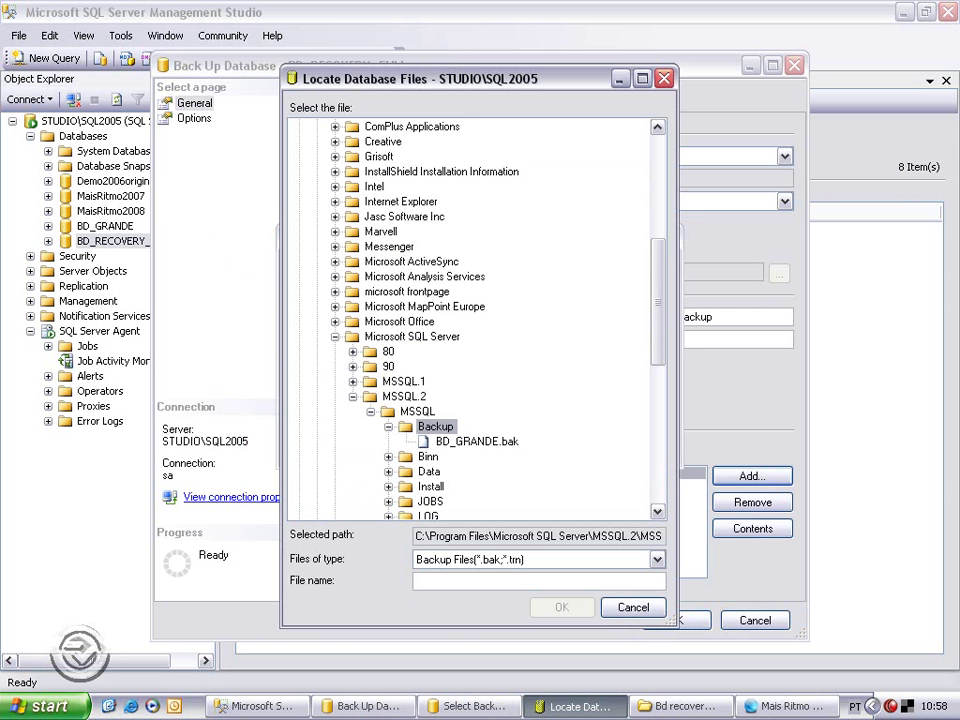
pyautogui.moveTo(657, 301); pyautogui.dragTo(657, 198)
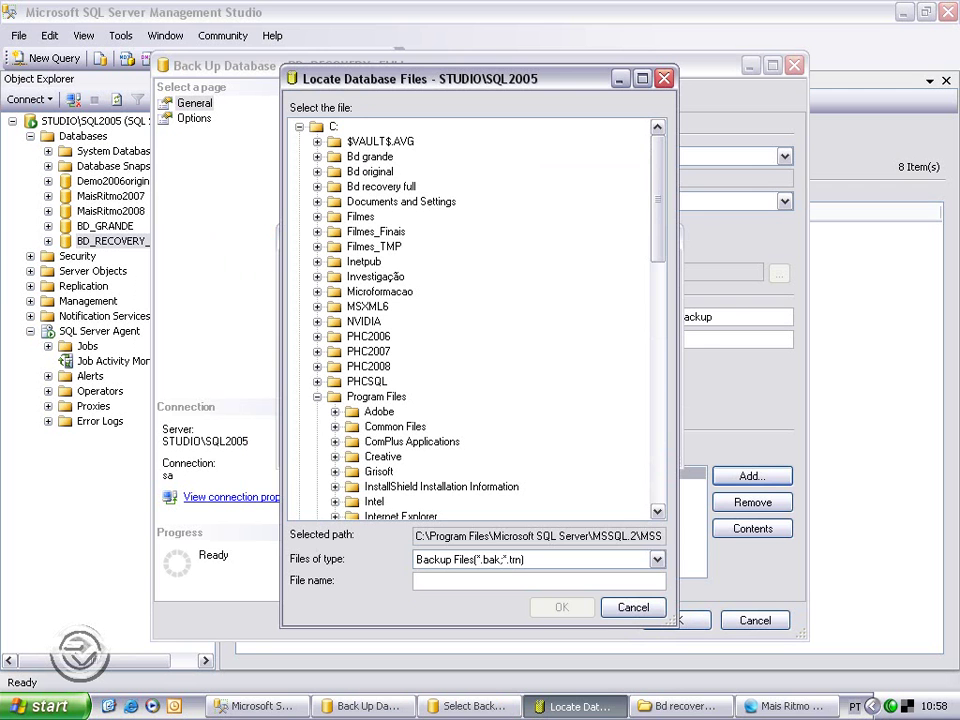
pyautogui.click(381, 187)
pyautogui.click(538, 581)
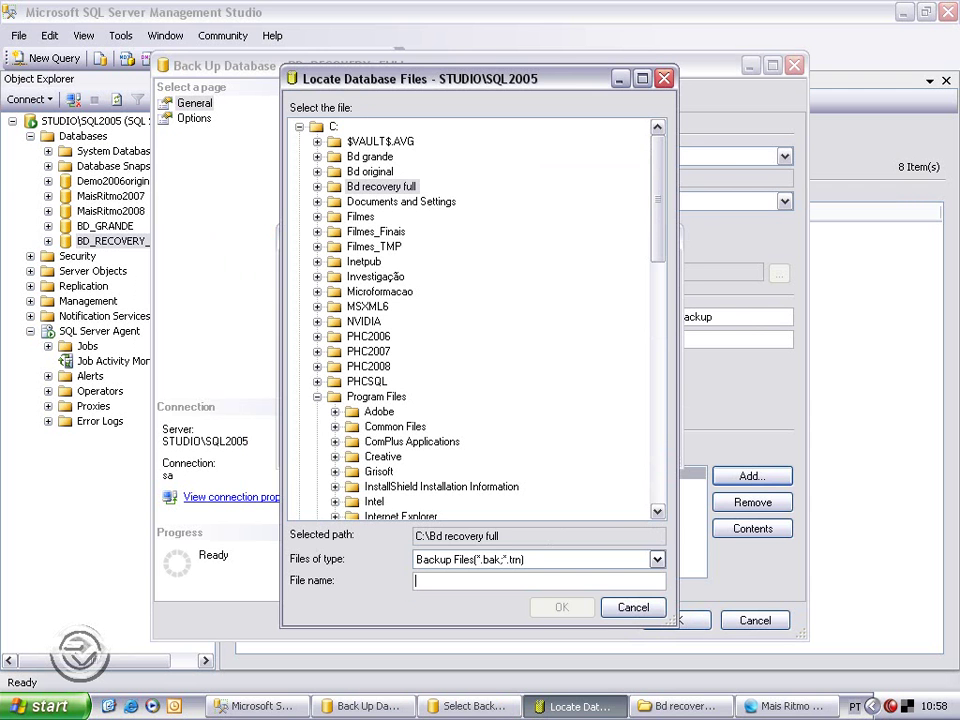
pyautogui.write('Bk')
pyautogui.press('Return')
pyautogui.press('Return')
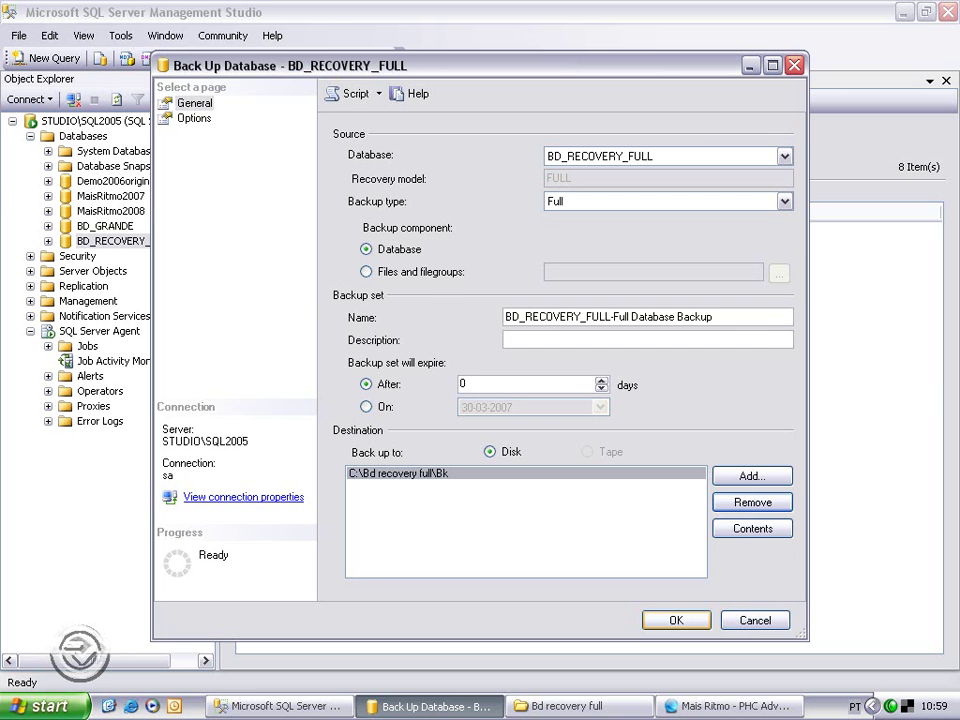
pyautogui.press('Return')
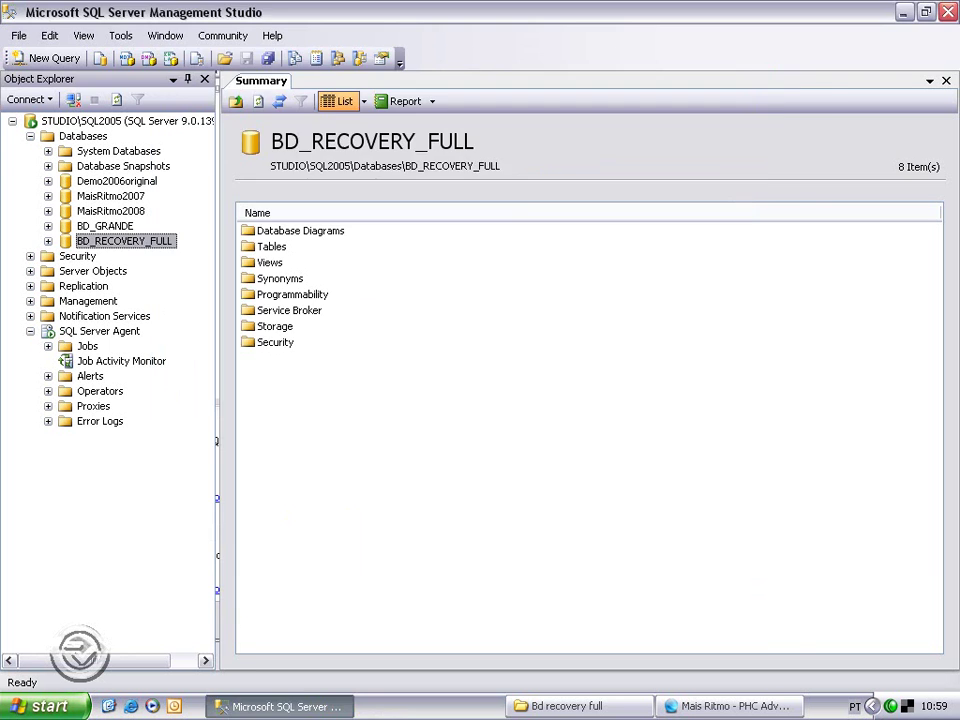
pyautogui.press('Return')
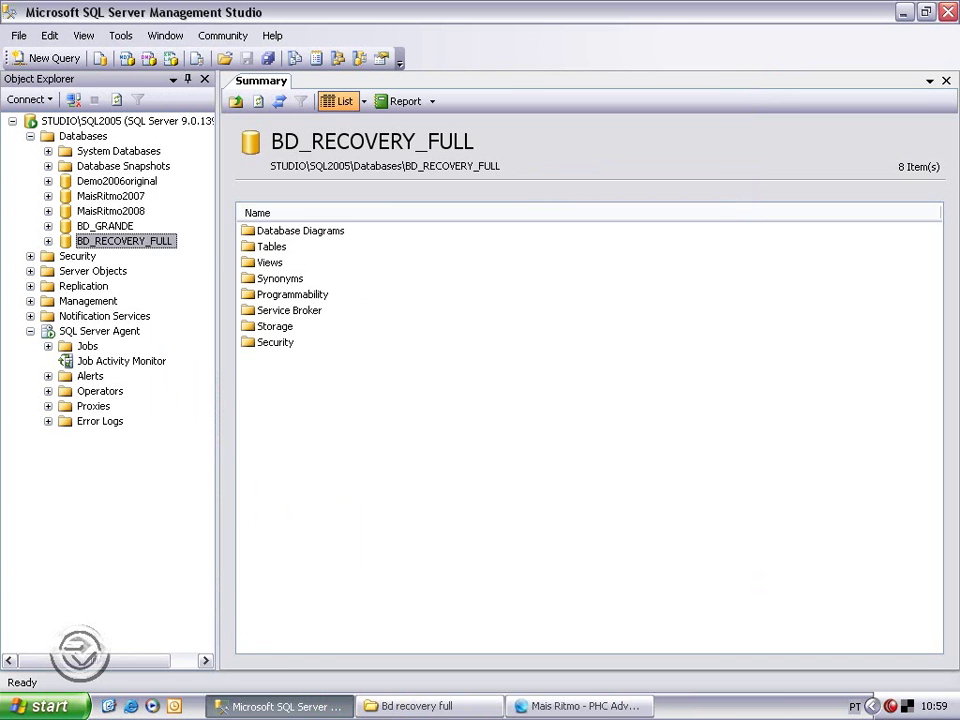
# Step: Set up a Transaction Log backup of the BD_RECOVERY_FULL database and check that its options truncate the transaction log
pyautogui.rightClick(139, 241)
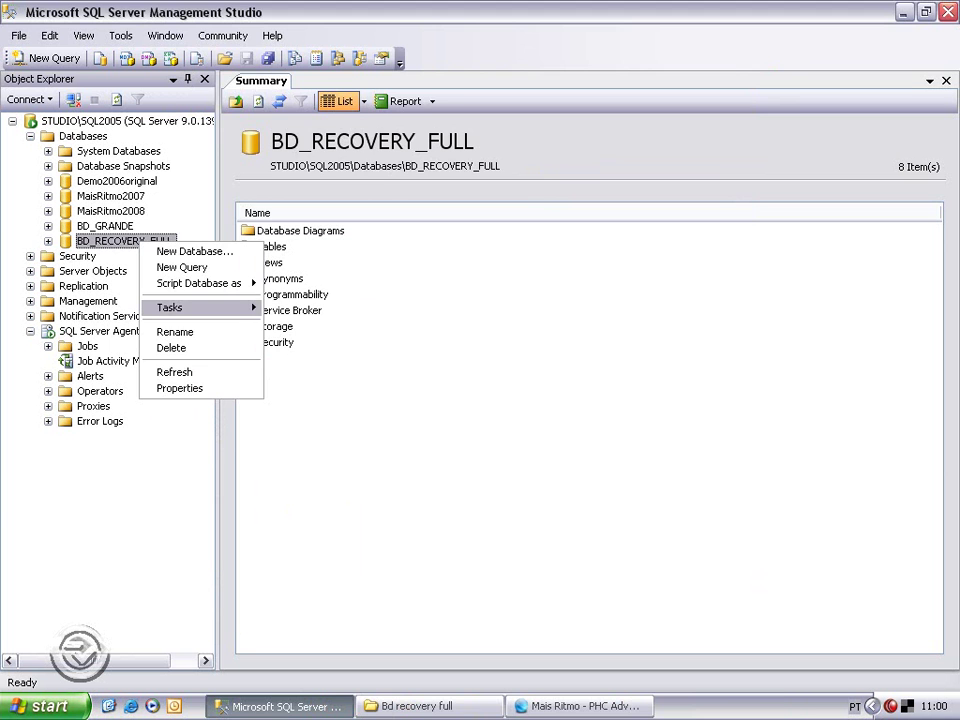
pyautogui.moveTo(167, 307)
pyautogui.click(320, 394)
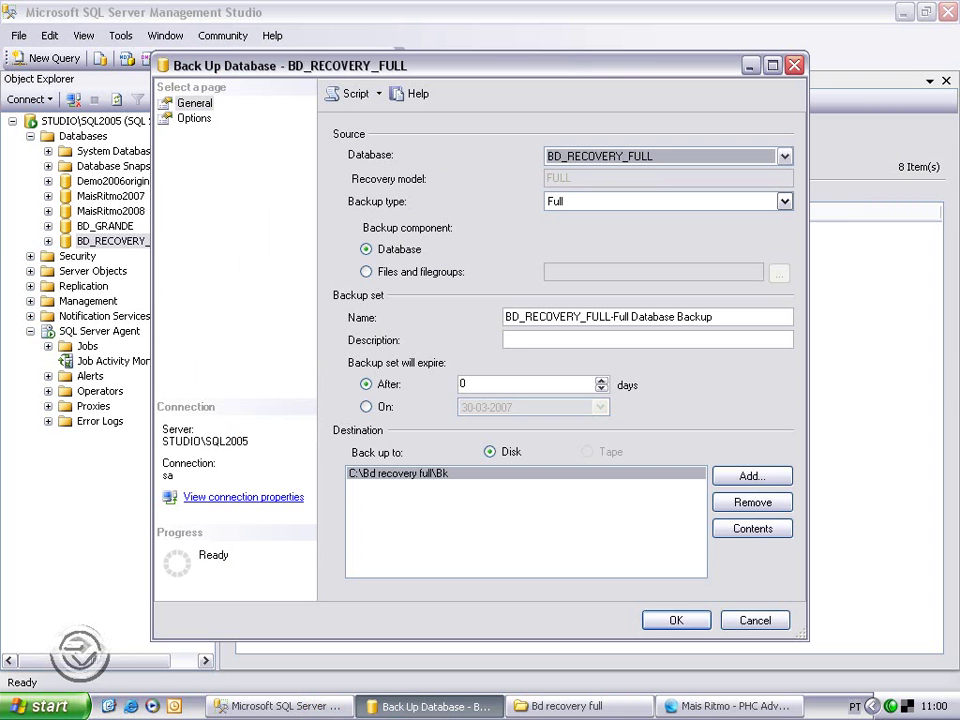
pyautogui.click(784, 201)
pyautogui.click(584, 243)
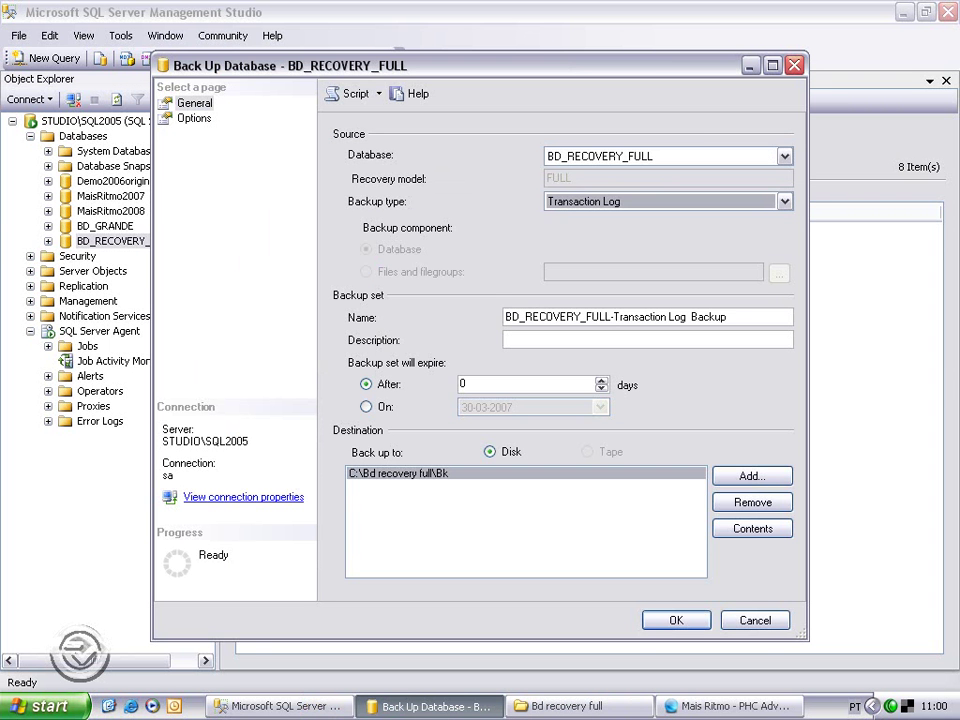
pyautogui.click(194, 118)
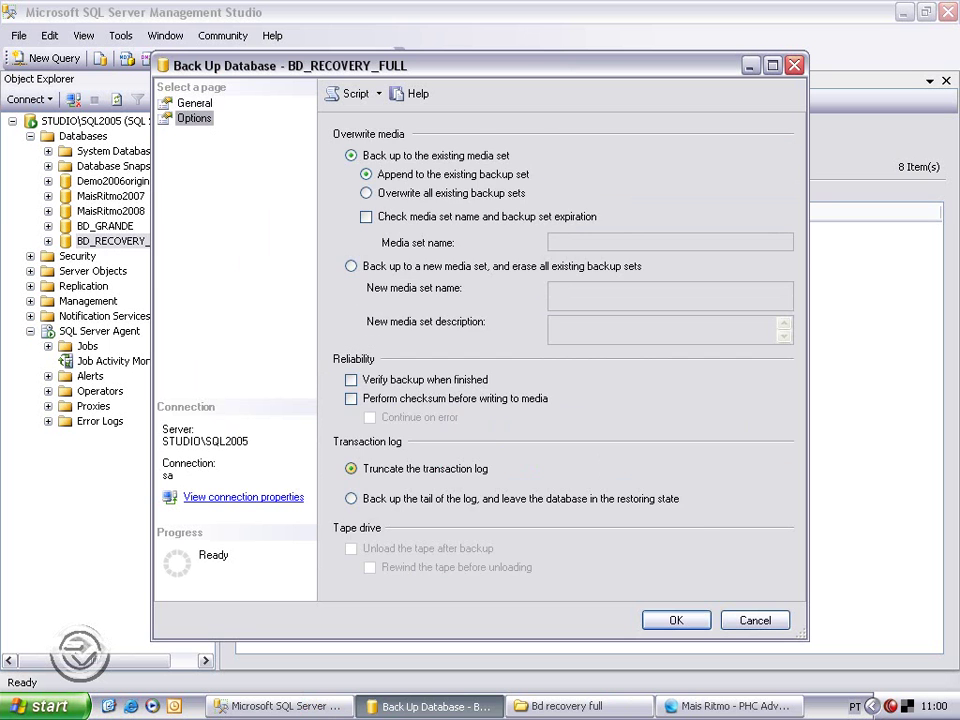
pyautogui.click(194, 103)
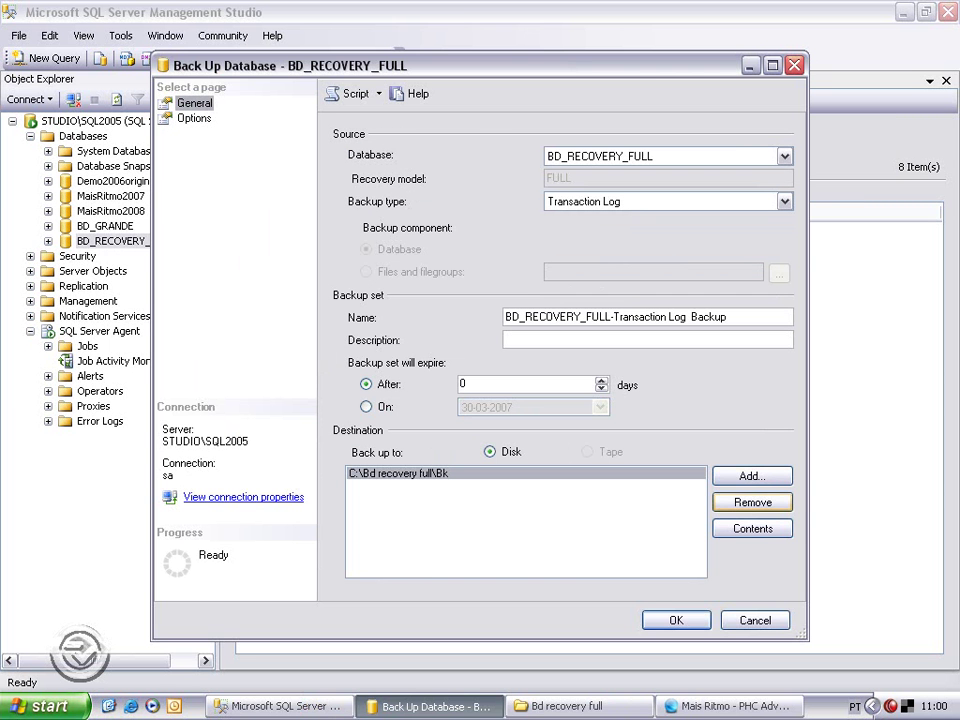
# Step: Replace the Transaction Log backup destination with the file bk_log in the C:\Bd recovery full folder
pyautogui.click(752, 502)
pyautogui.click(751, 476)
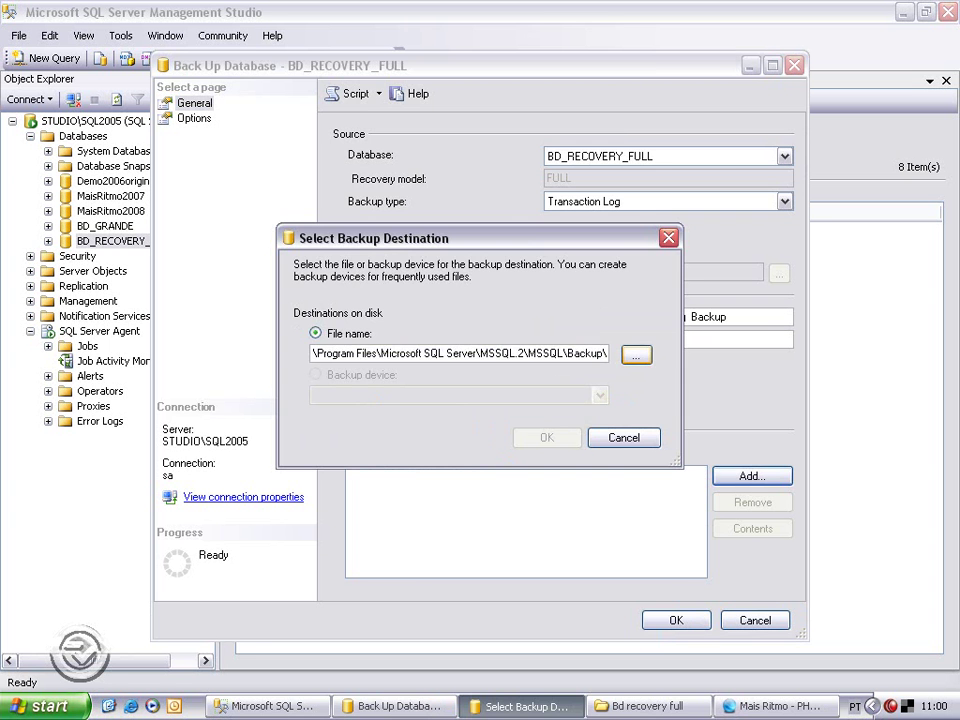
pyautogui.click(636, 355)
pyautogui.scroll(7, 470, 320)
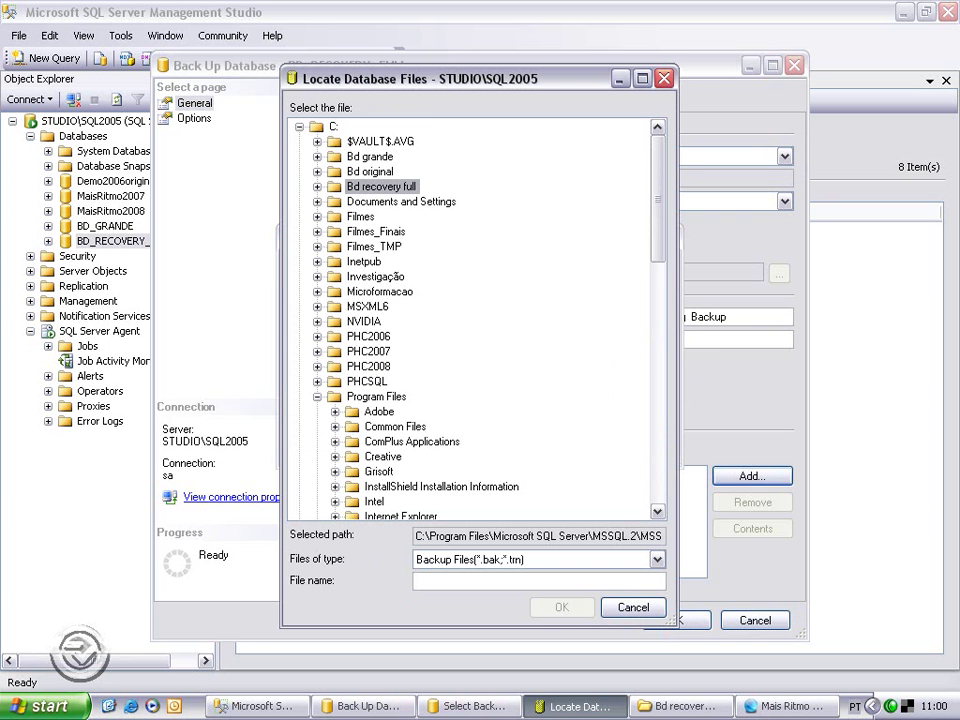
pyautogui.click(381, 187)
pyautogui.write('bk_log')
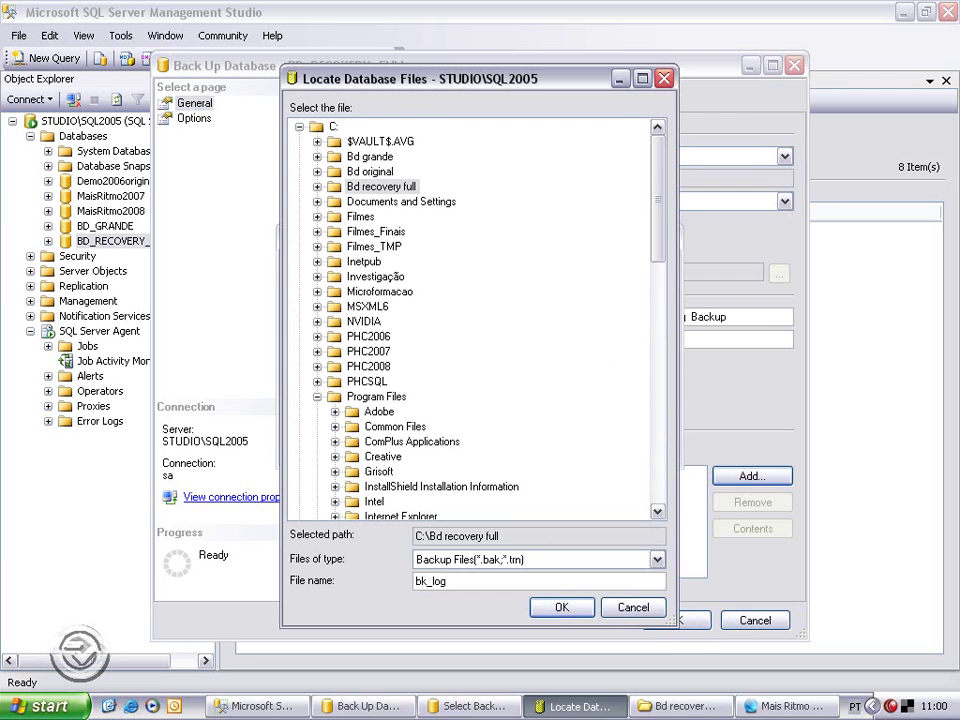
pyautogui.press('Return')
pyautogui.press('Return')
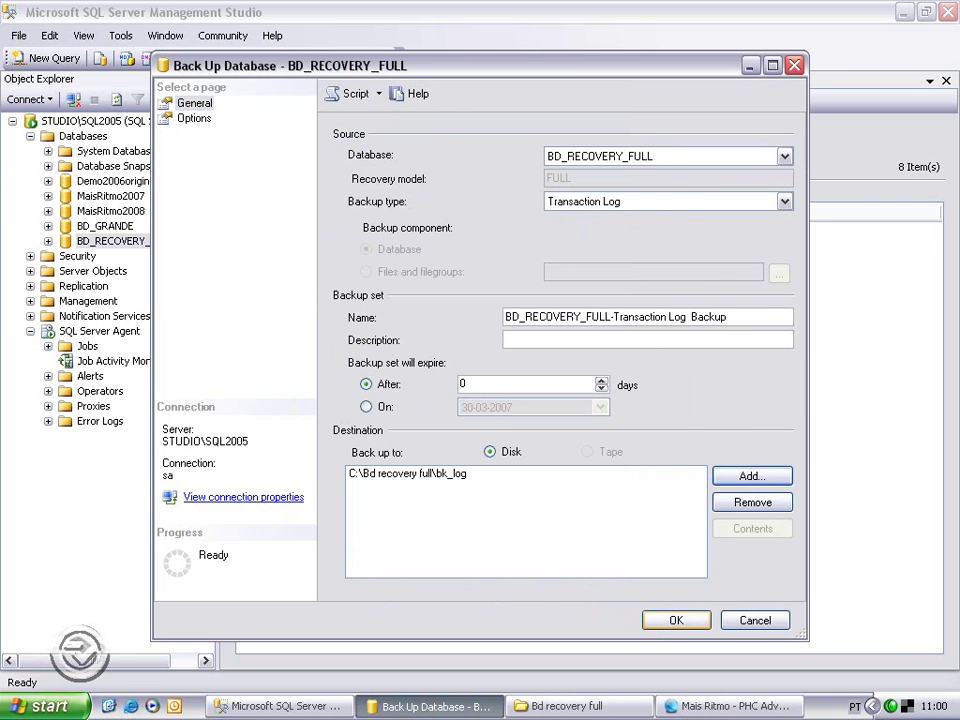
# Step: Run the Transaction Log backup of BD_RECOVERY_FULL and check the backup files in the Bd recovery full folder
pyautogui.press('Return')
pyautogui.press('Return')
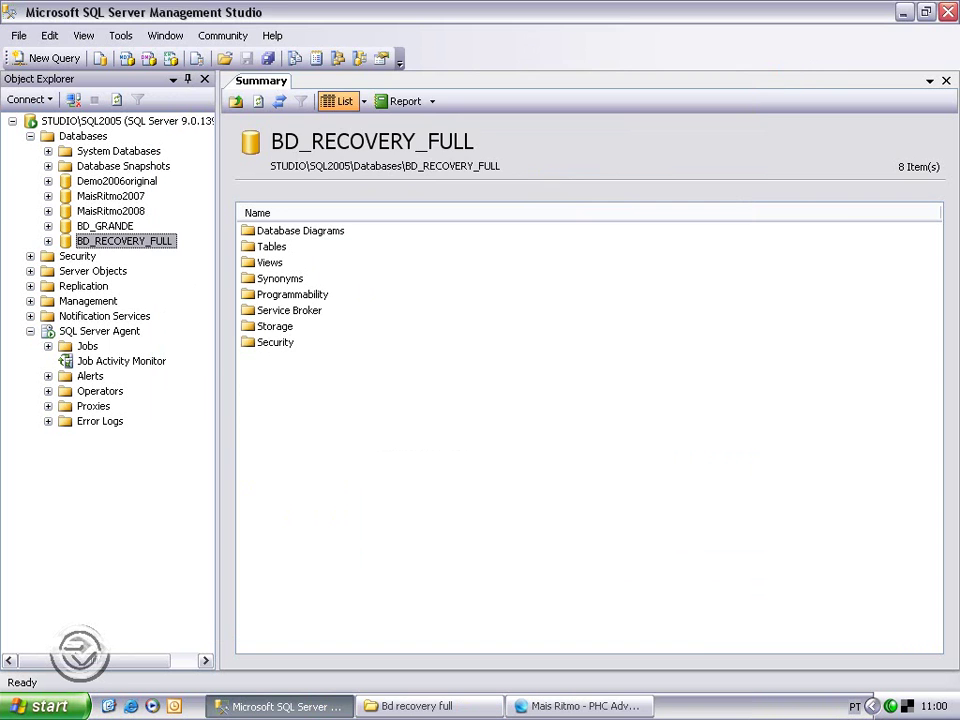
pyautogui.hotkey('alt', 'Tab')
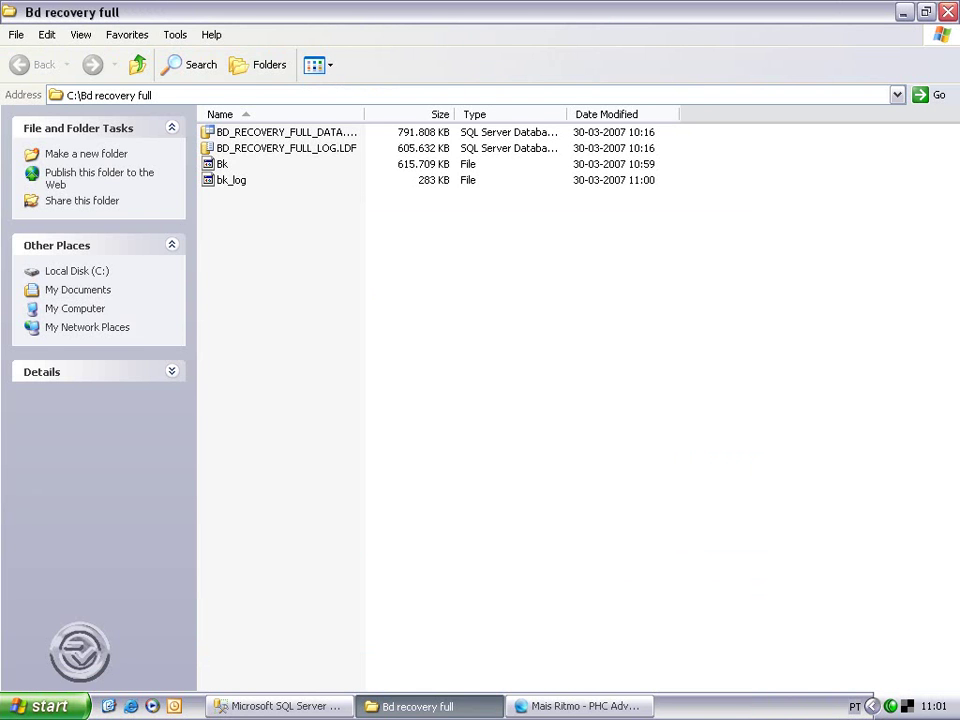
pyautogui.hotkey('alt', 'Tab')
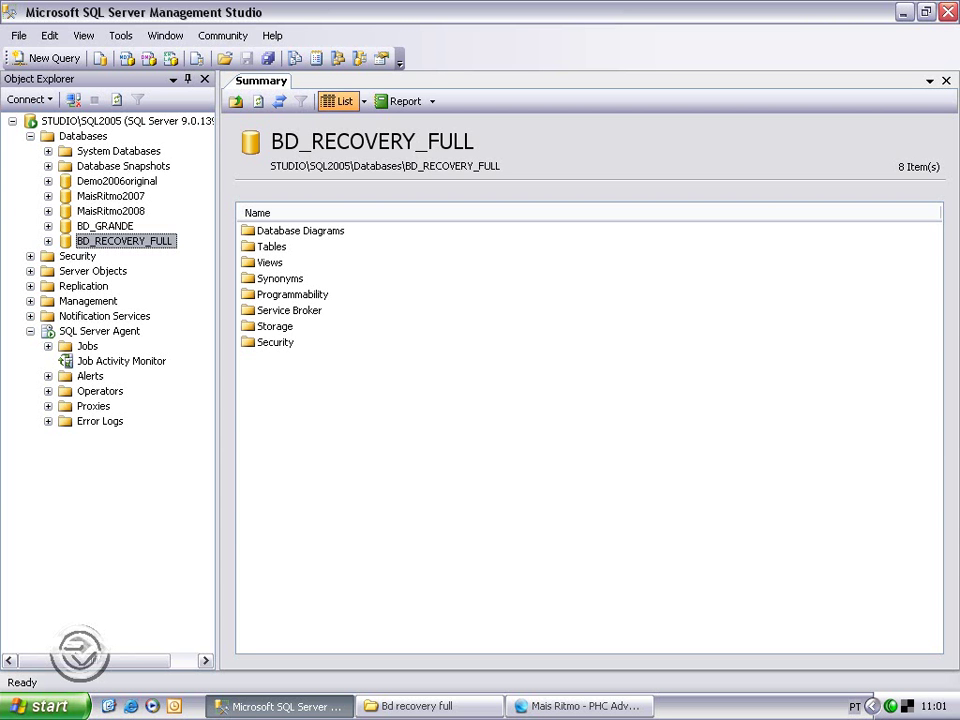
# Step: Inspect the available recovery models in the options of the BD_RECOVERY_FULL database properties
pyautogui.rightClick(127, 241)
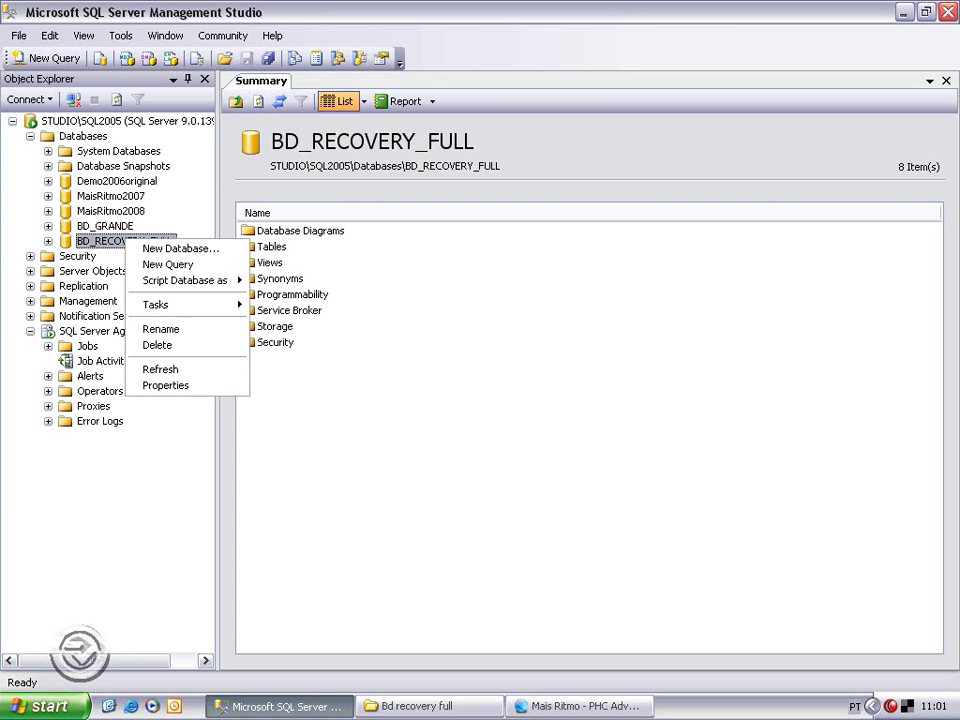
pyautogui.click(165, 386)
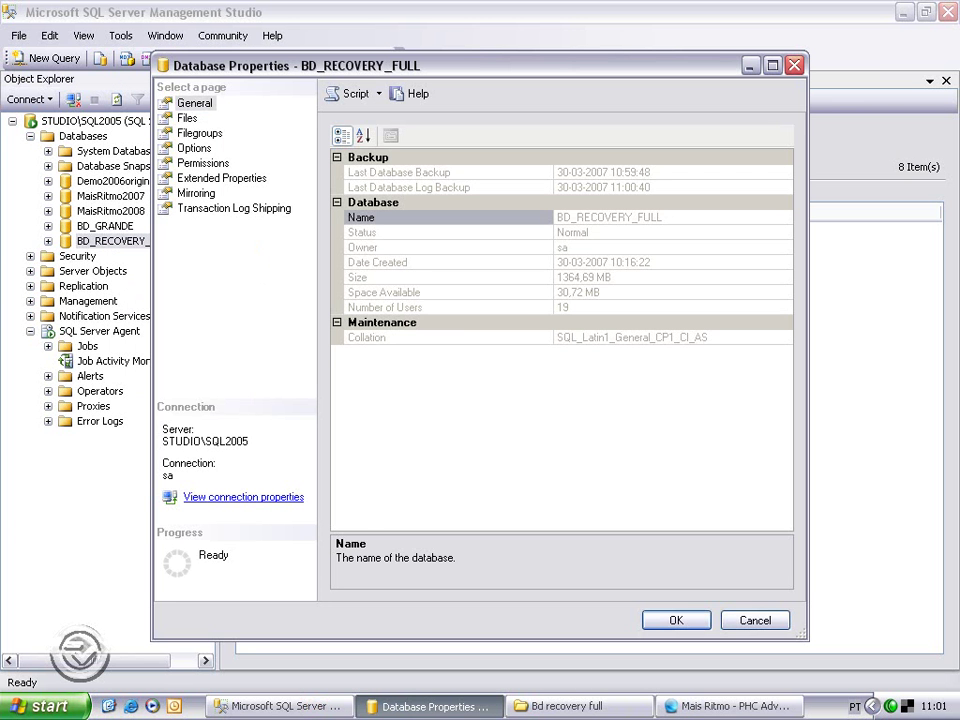
pyautogui.click(194, 148)
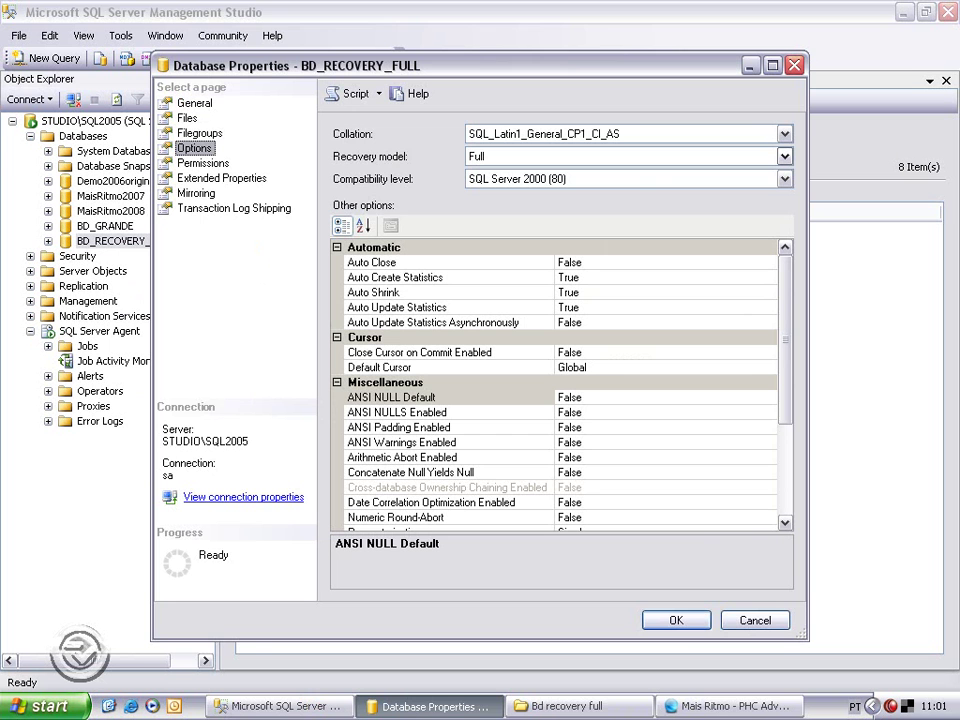
pyautogui.click(784, 156)
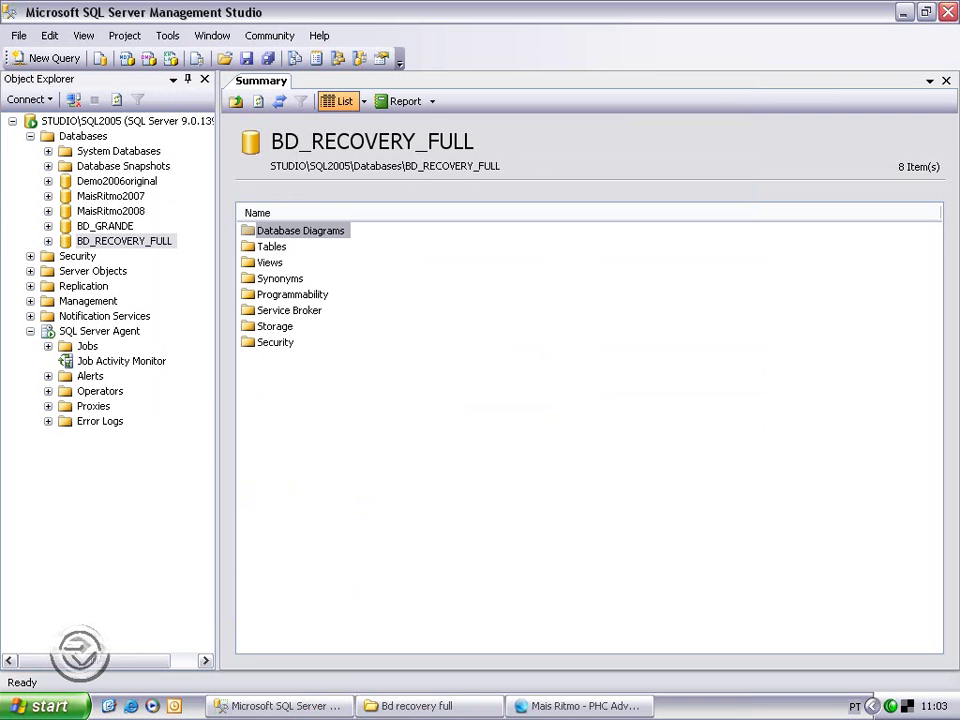
# Step: Write the query ALTER DATABASE BD_RECOVERY_FULL SET RECOVERY SIMPLE for the BD_RECOVERY_FULL database and close it without saving
pyautogui.rightClick(120, 241)
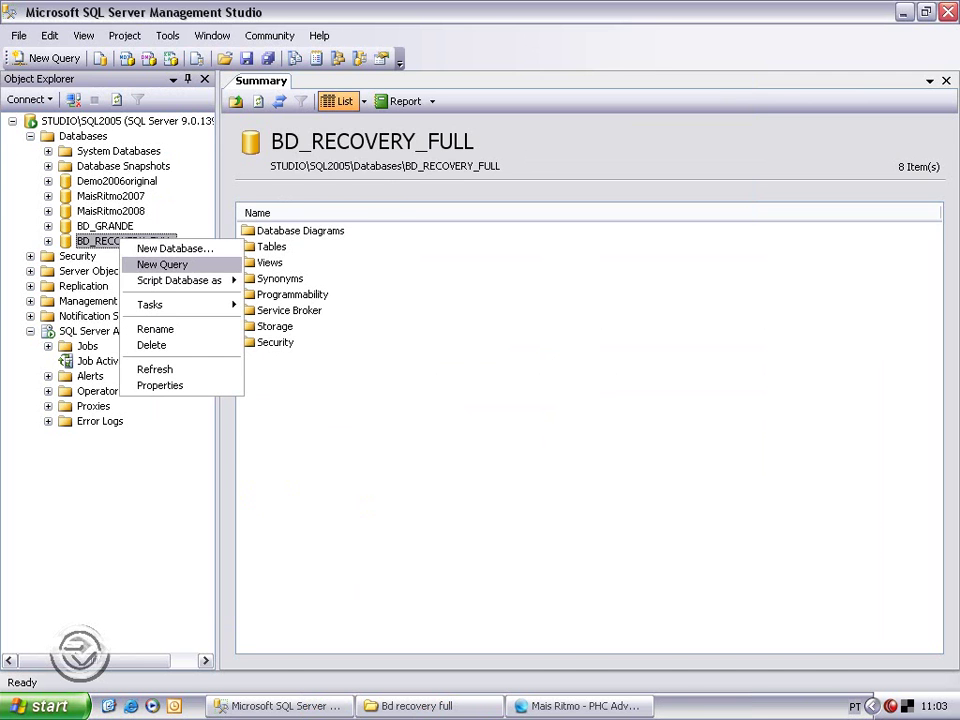
pyautogui.click(161, 264)
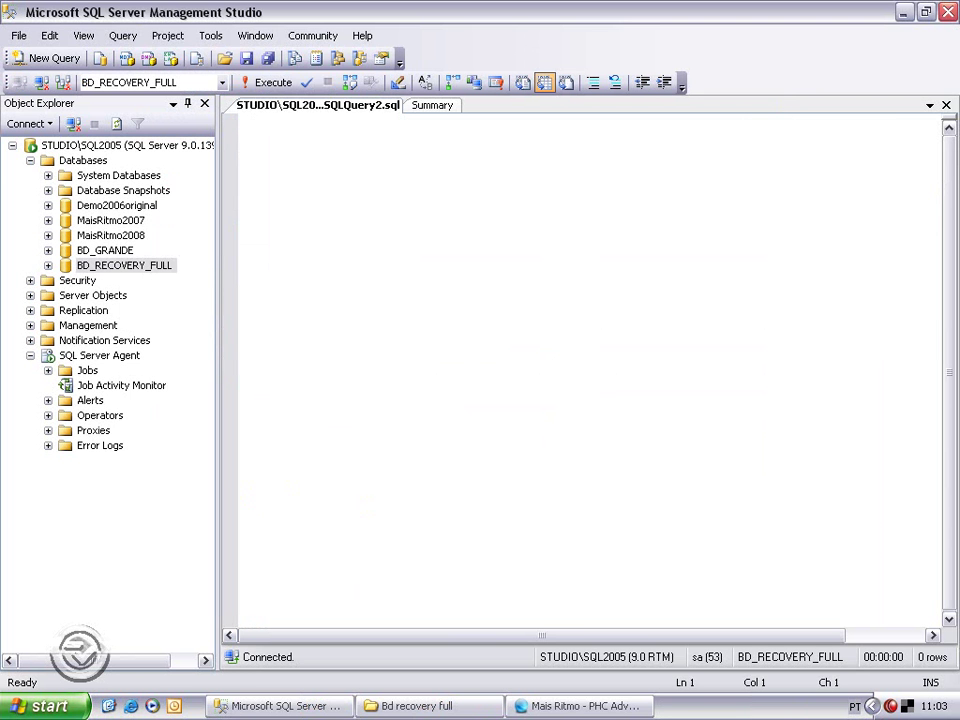
pyautogui.write('ALTER DATABASE ')
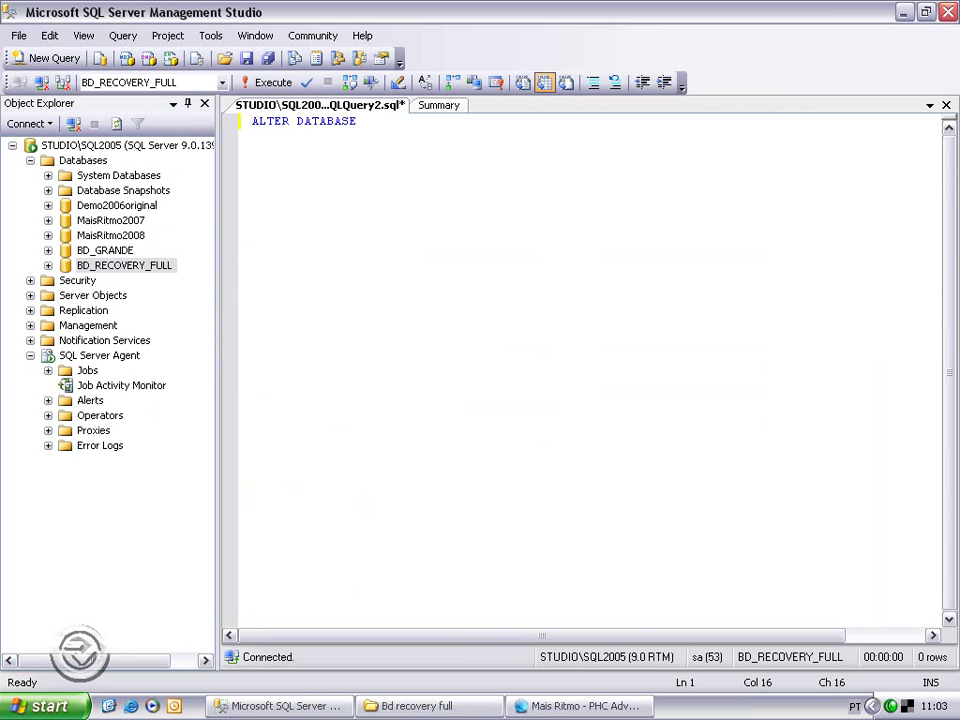
pyautogui.write('BD_RECOVERY_FULL SET ')
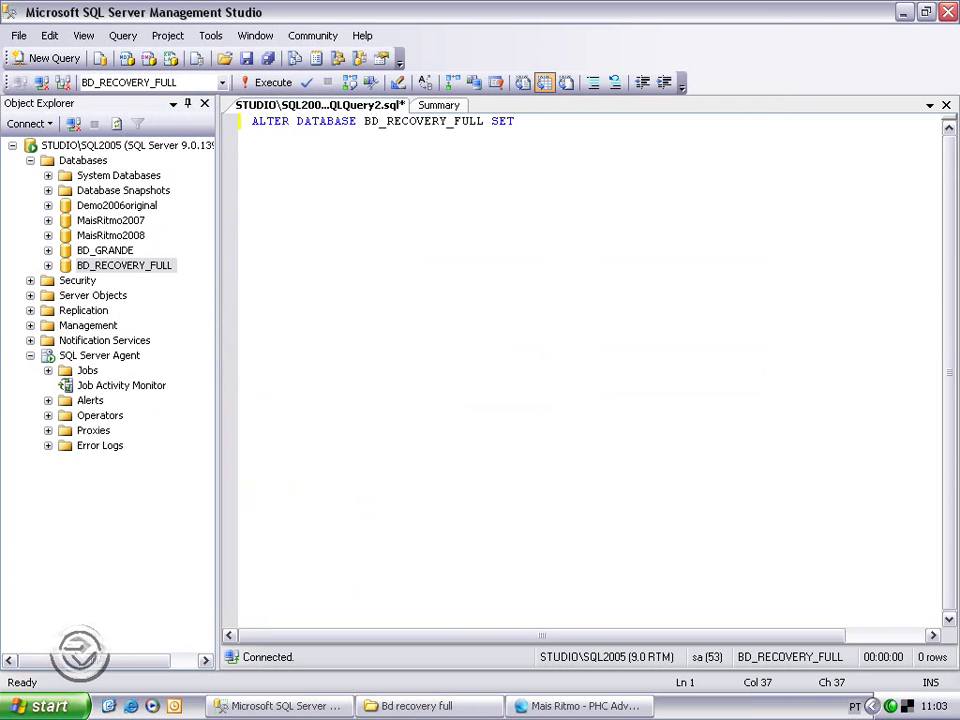
pyautogui.write('RECOVERY SIMPLE')
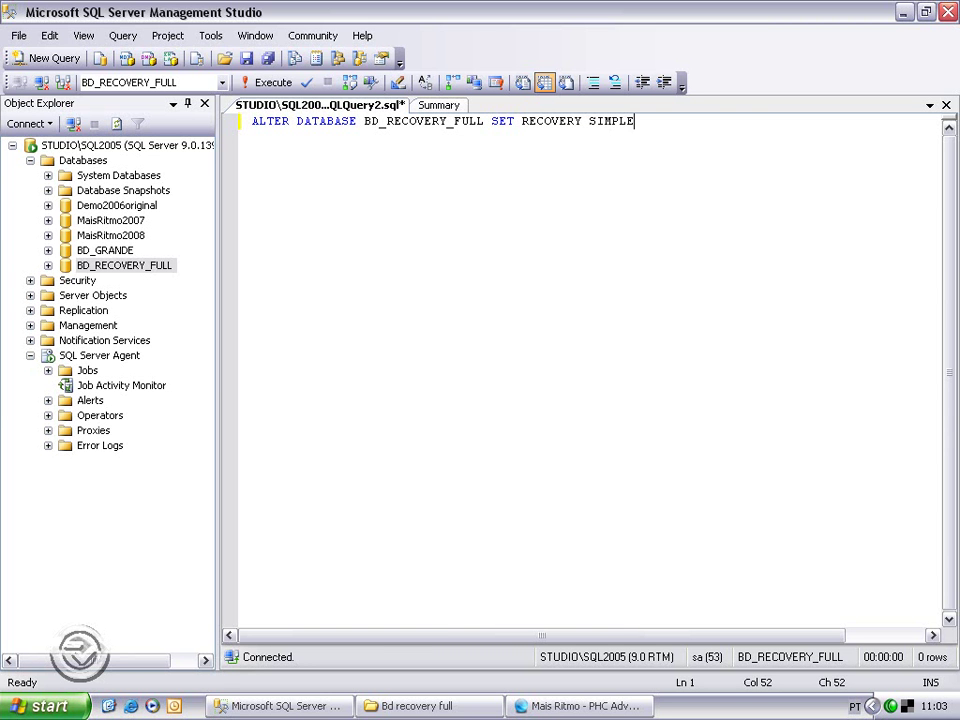
pyautogui.click(946, 104)
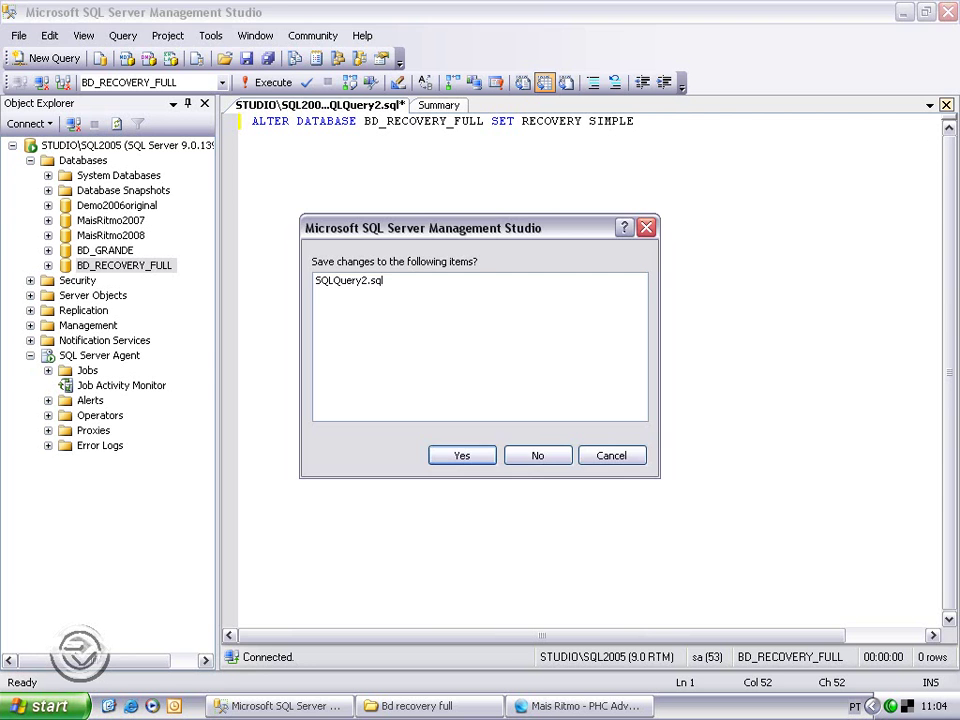
pyautogui.click(536, 454)
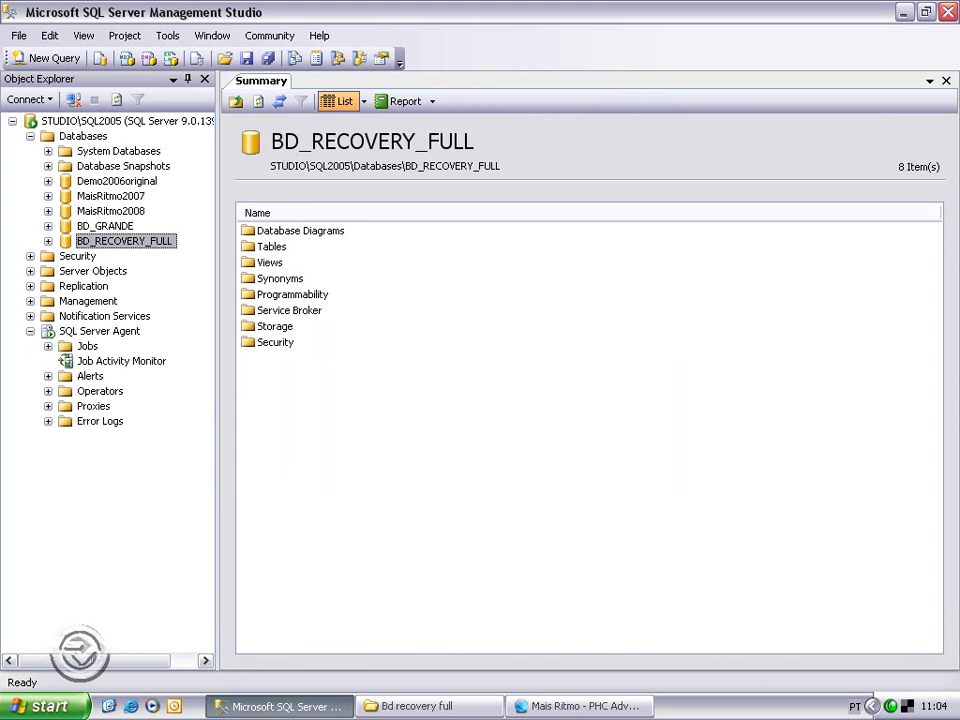
# Step: Check the sizes of the data and log files in the BD_RECOVERY_FULL database properties
pyautogui.rightClick(104, 240)
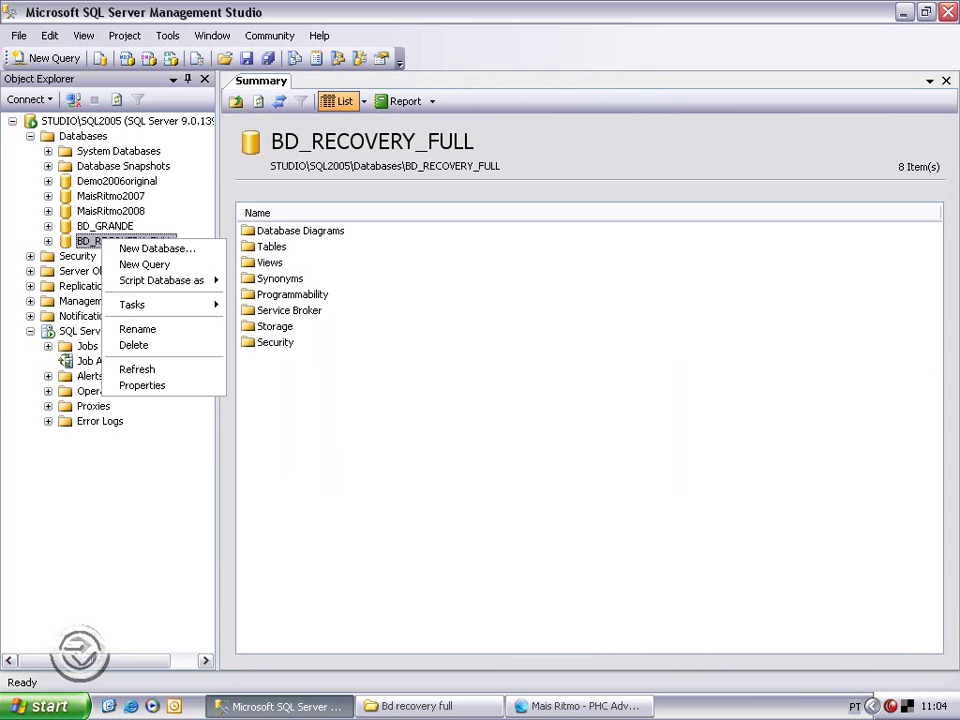
pyautogui.click(142, 385)
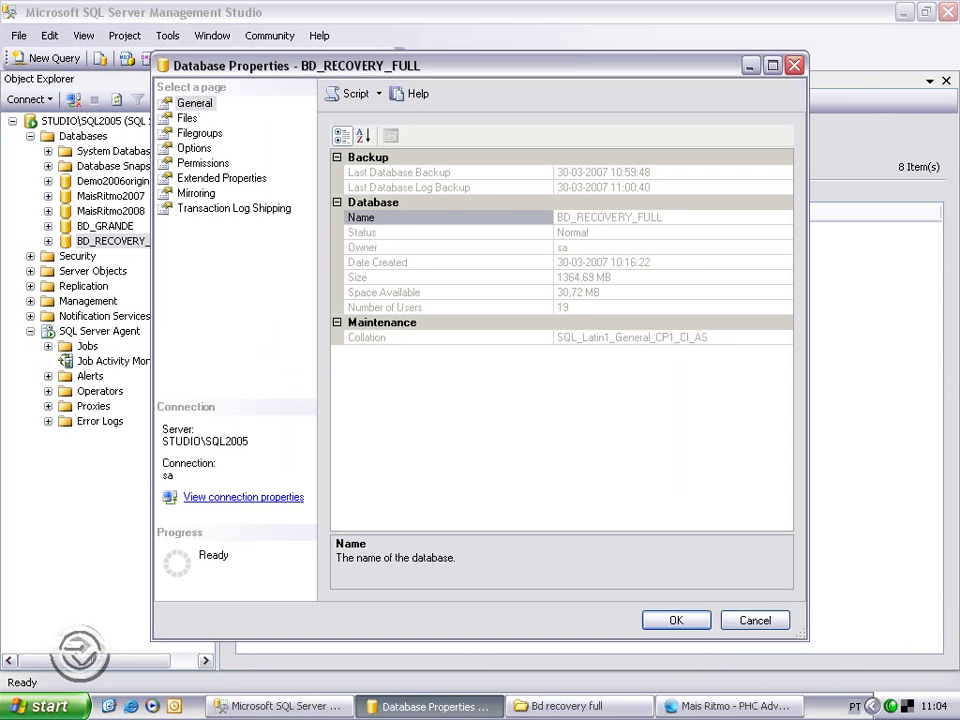
pyautogui.click(187, 118)
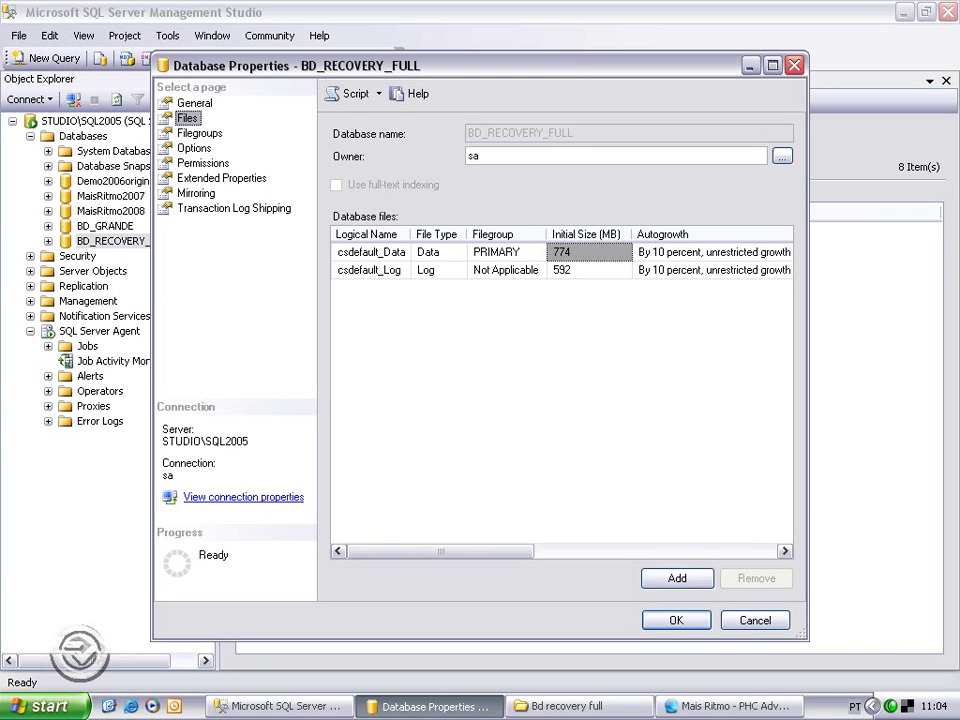
pyautogui.press('Escape')
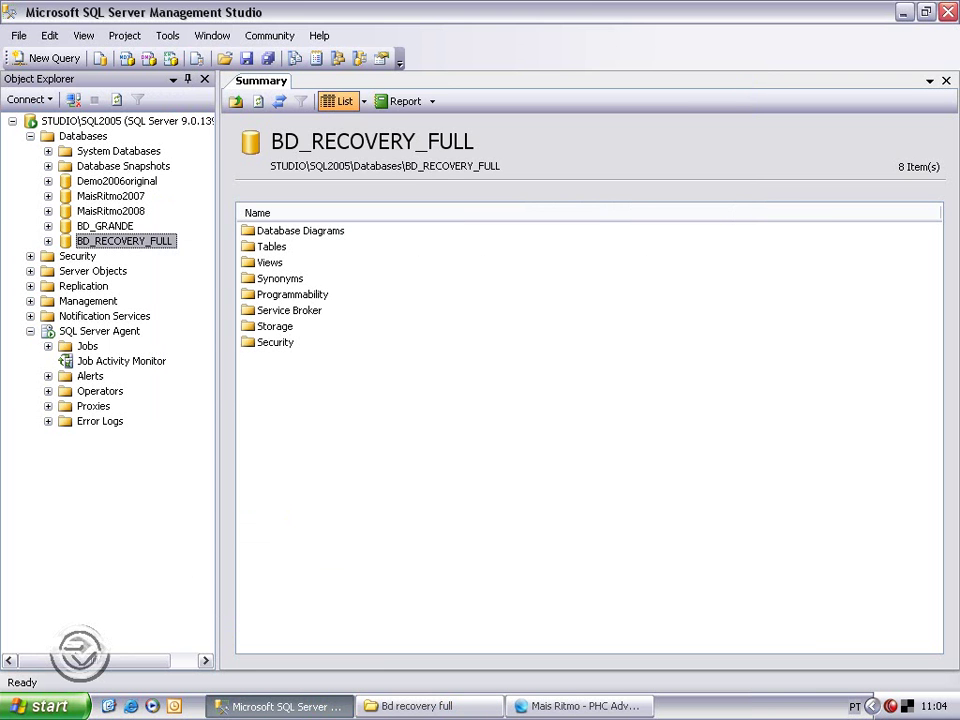
# Step: Shrink the log file csdefault_Log of the BD_RECOVERY_FULL database by releasing its unused space
pyautogui.rightClick(121, 241)
pyautogui.moveTo(150, 306)
pyautogui.moveTo(290, 371)
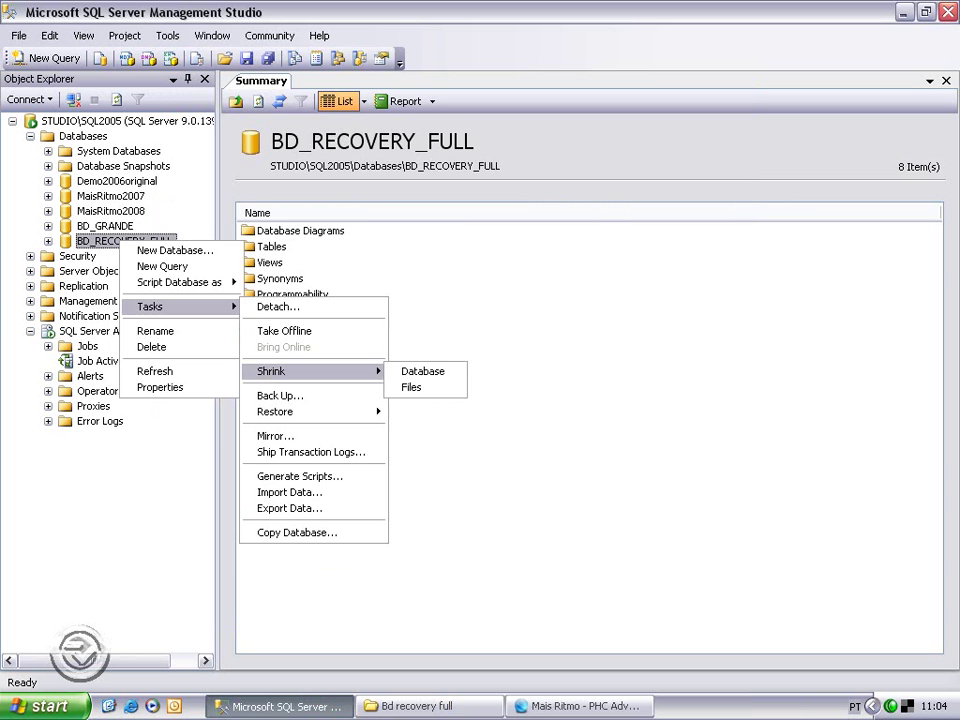
pyautogui.click(412, 388)
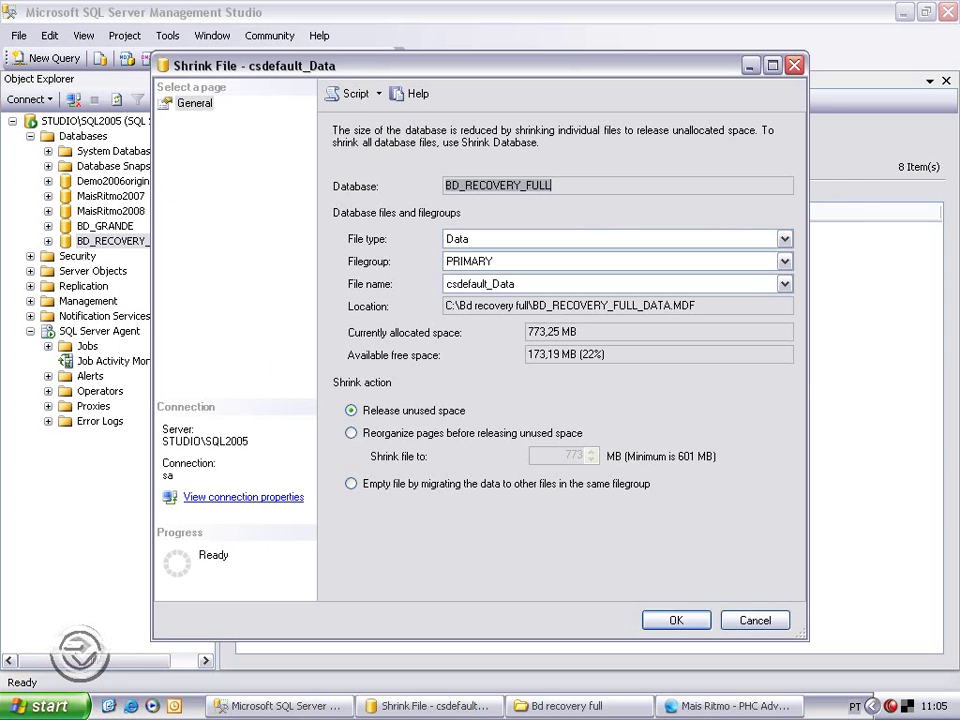
pyautogui.click(785, 239)
pyautogui.press('Return')
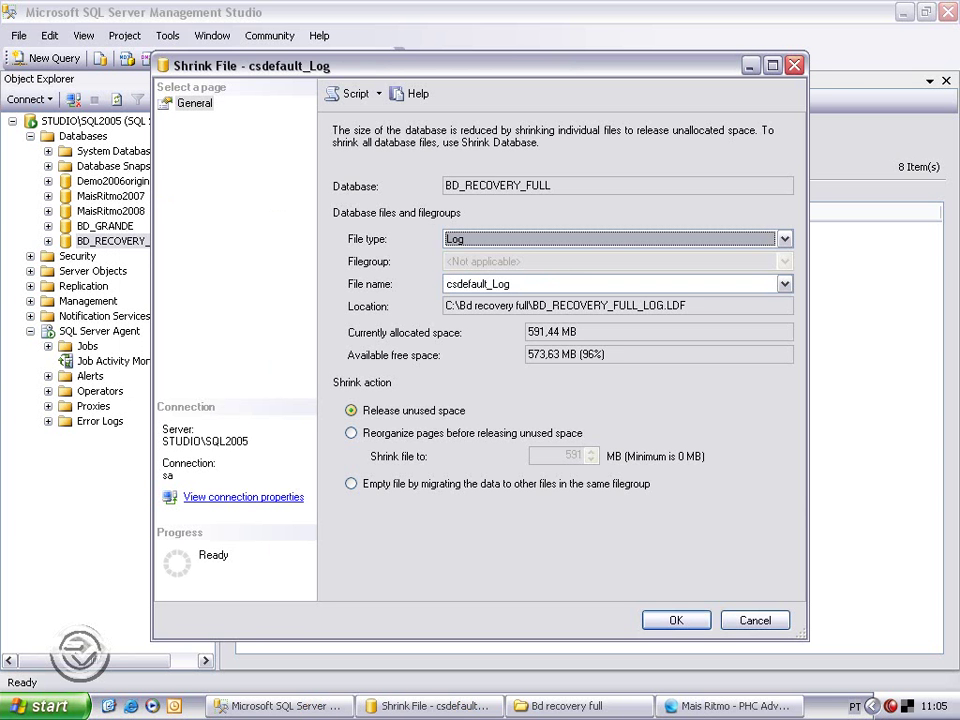
pyautogui.press('Return')
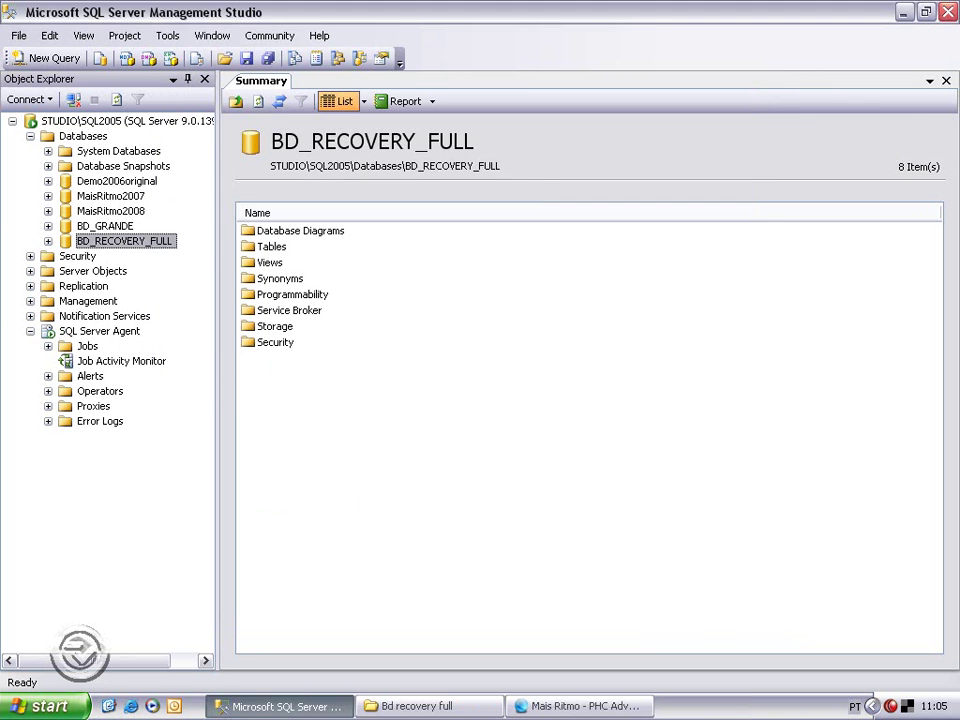
# Step: Recheck the general and file size properties of BD_RECOVERY_FULL after the log file shrink
pyautogui.rightClick(138, 242)
pyautogui.click(178, 394)
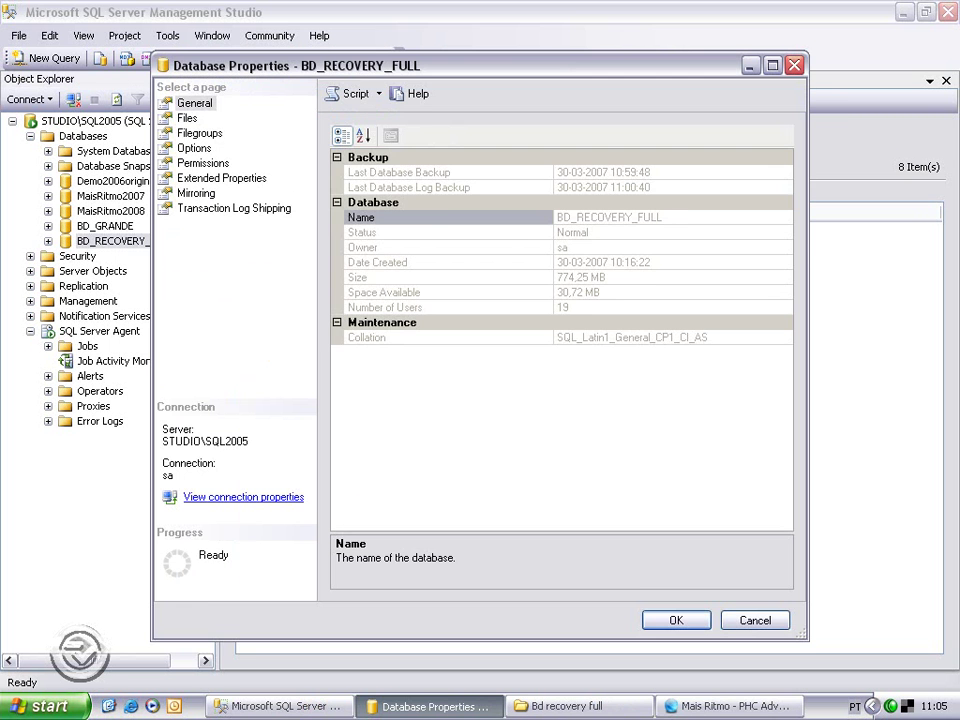
pyautogui.click(187, 118)
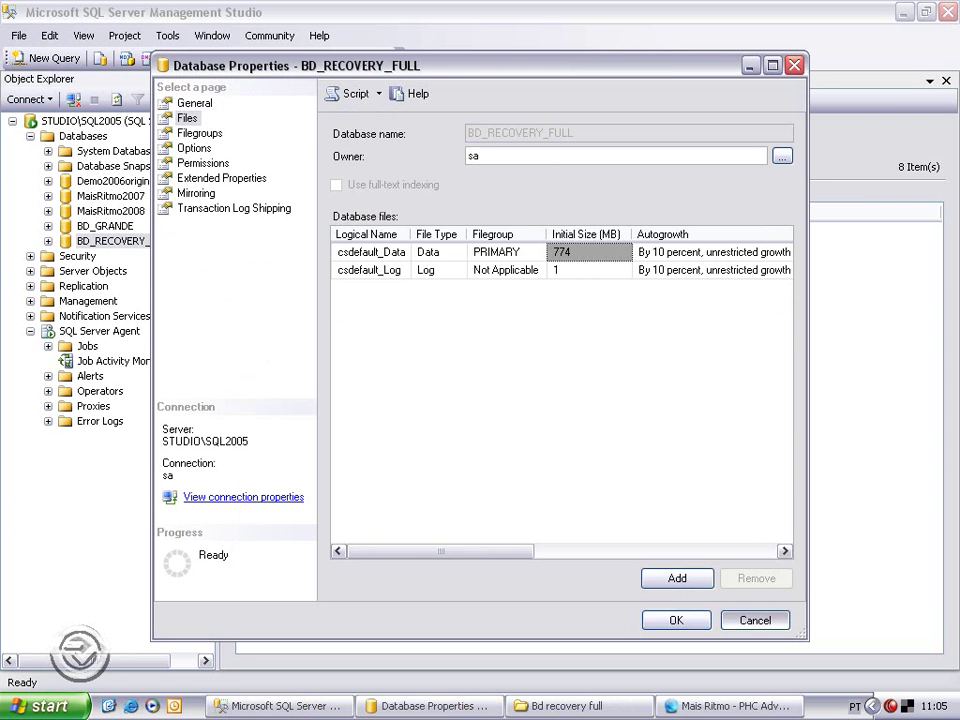
pyautogui.press('Escape')
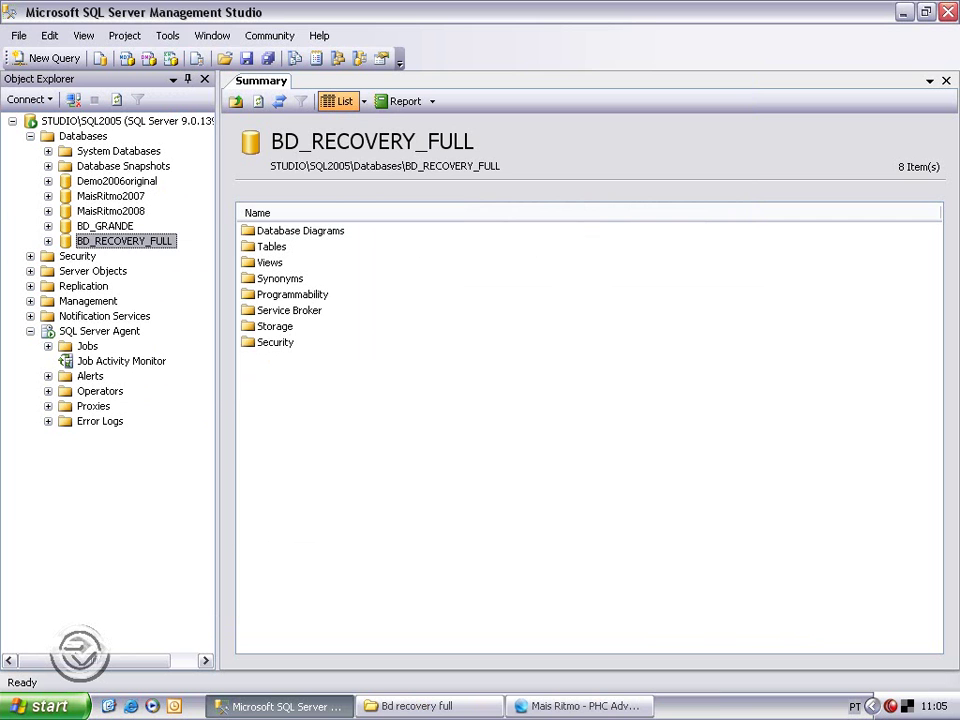
pyautogui.rightClick(112, 242)
pyautogui.moveTo(140, 306)
pyautogui.moveTo(262, 371)
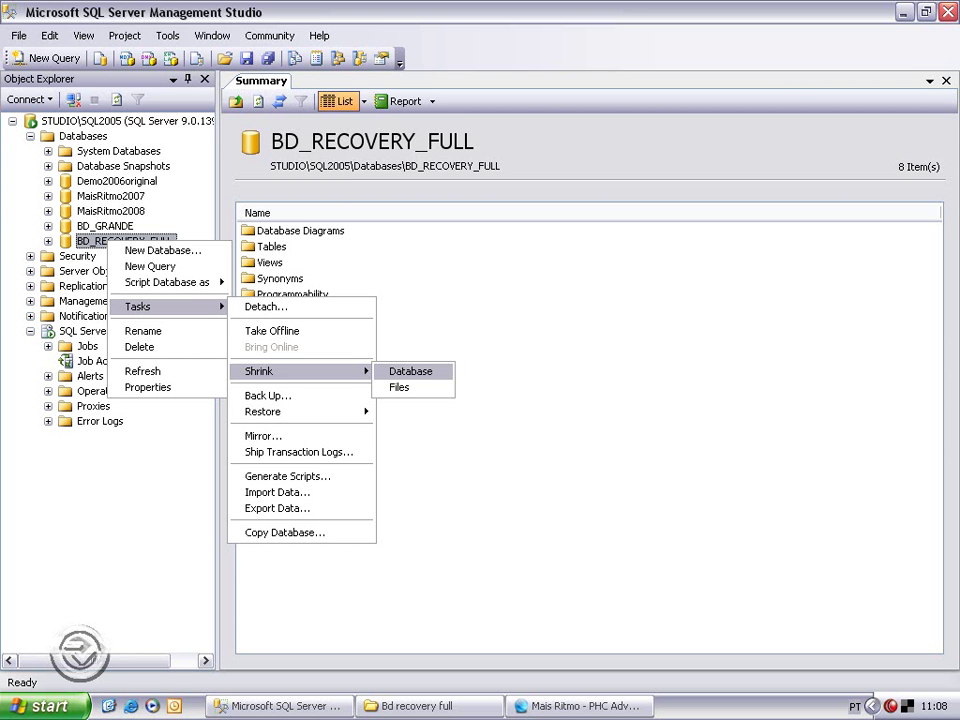
# Step: Switch to PHC Advanced 2008 and search the software parameters for BACKUP to inspect the setting for backups of altered tables
pyautogui.click(580, 706)
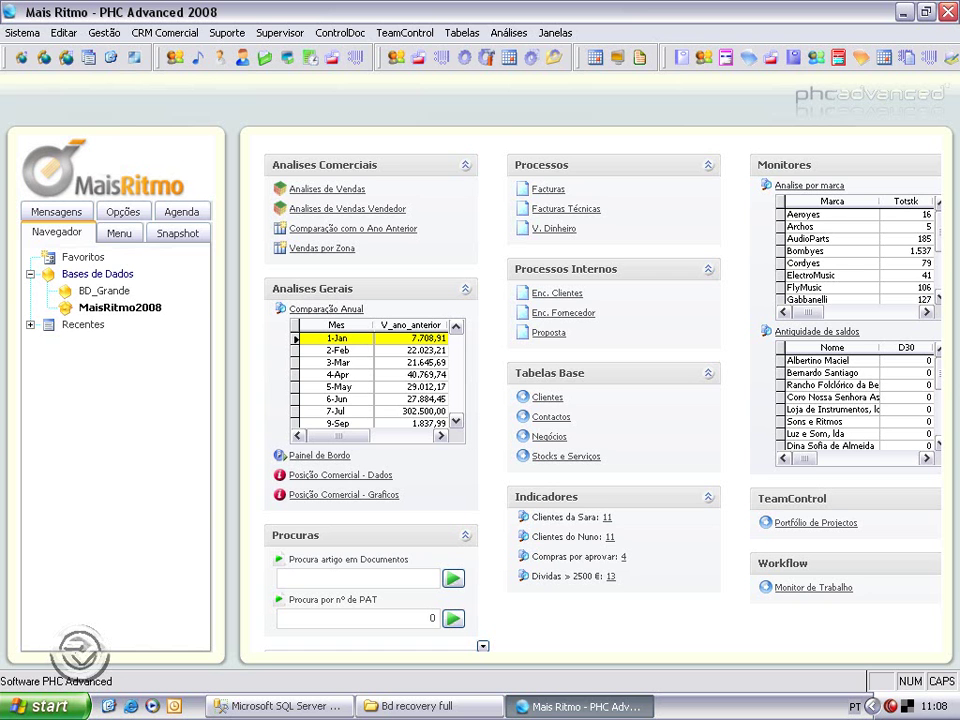
pyautogui.press('alt')
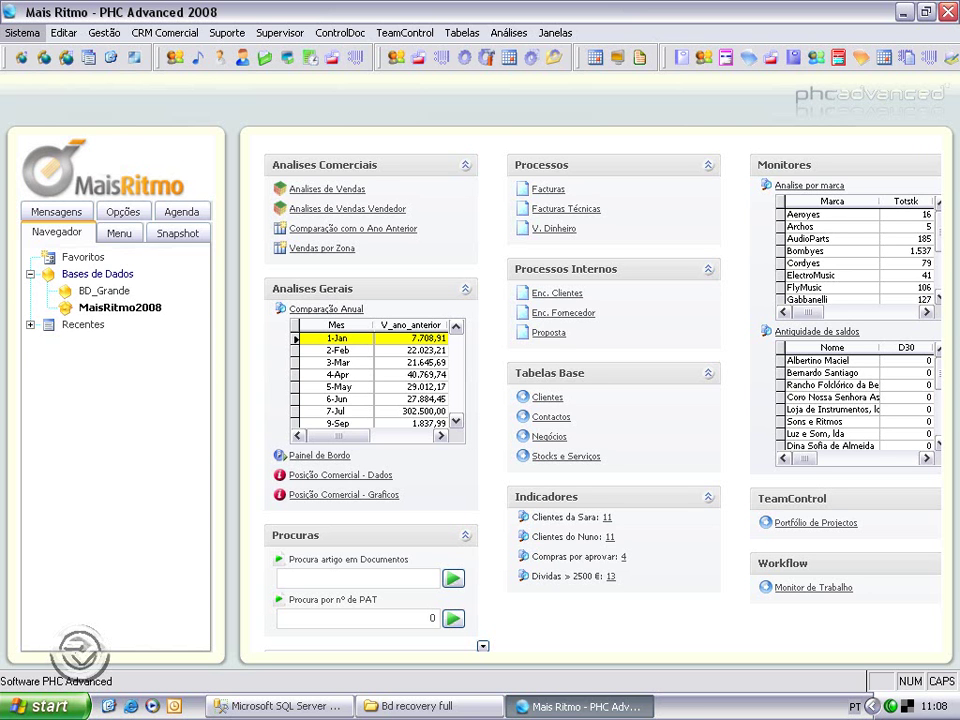
pyautogui.click(22, 33)
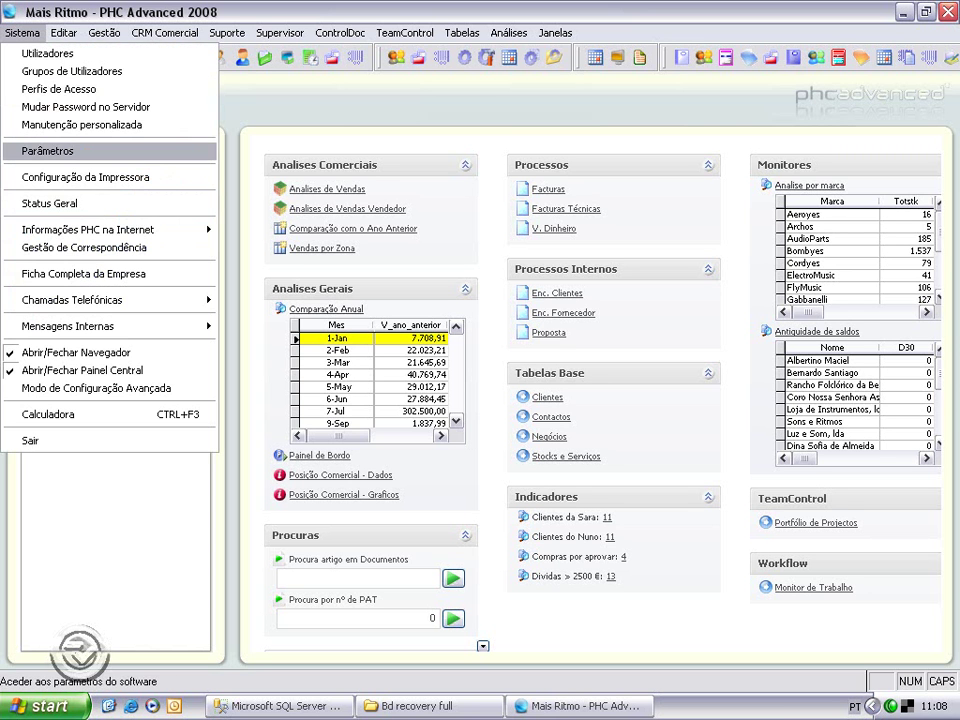
pyautogui.click(46, 151)
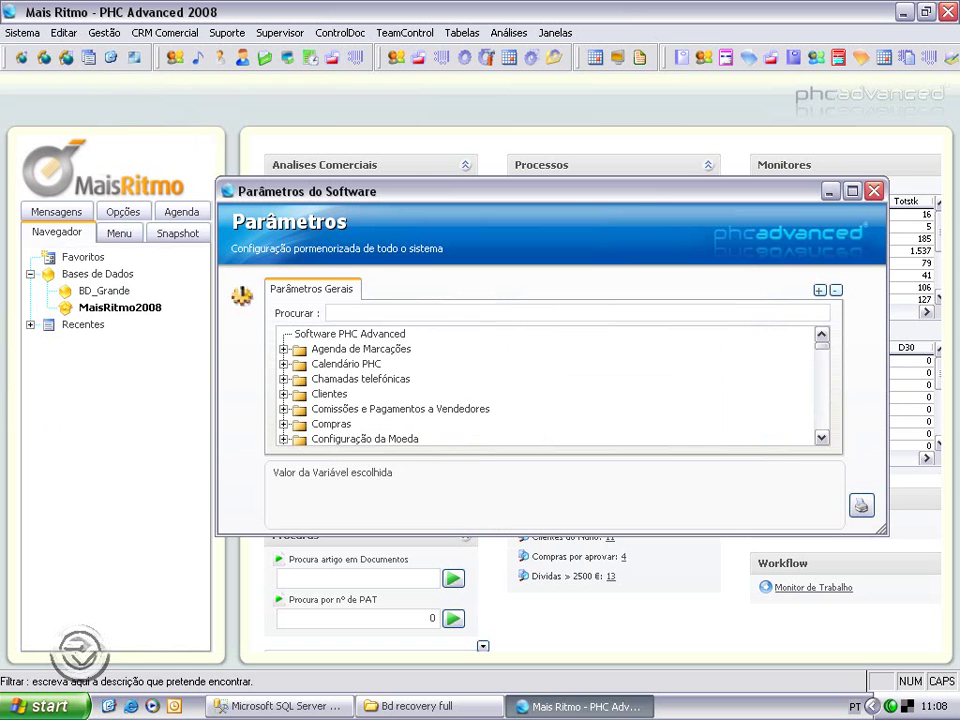
pyautogui.write('BACKUP')
pyautogui.press('Return')
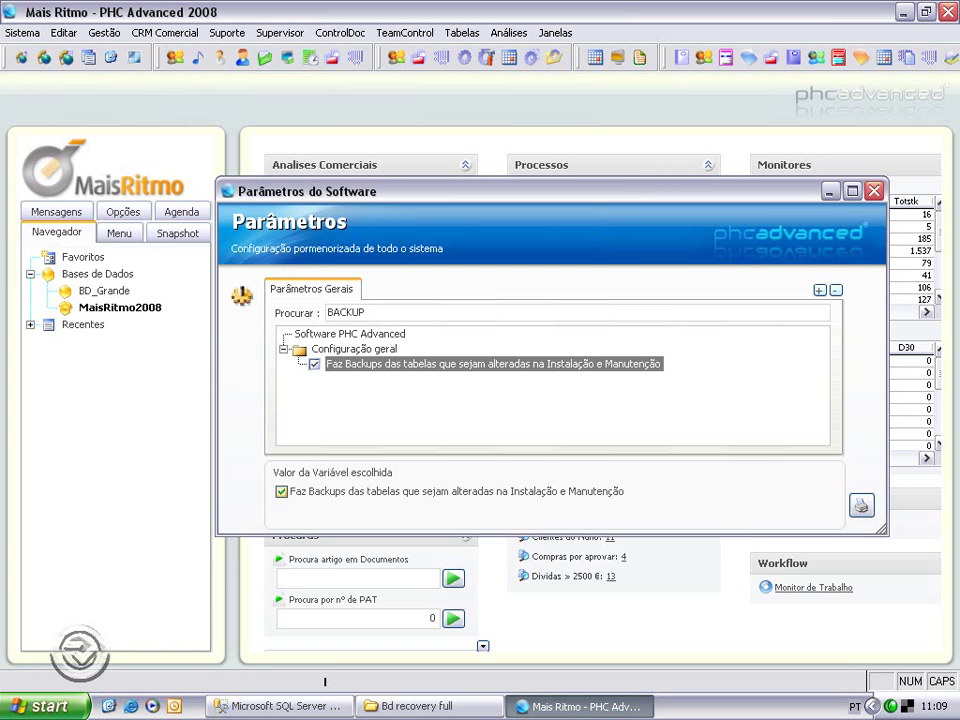
# Step: Disable the parameter that makes backups of tables altered in Instalação e Manutenção and save the change
pyautogui.click(281, 491)
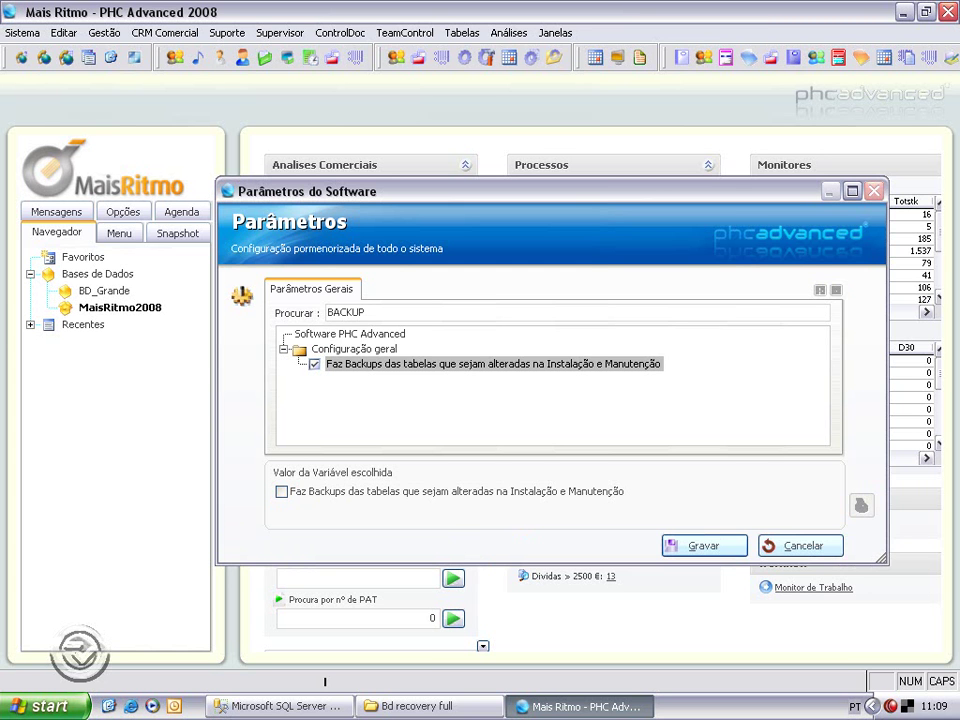
pyautogui.click(704, 546)
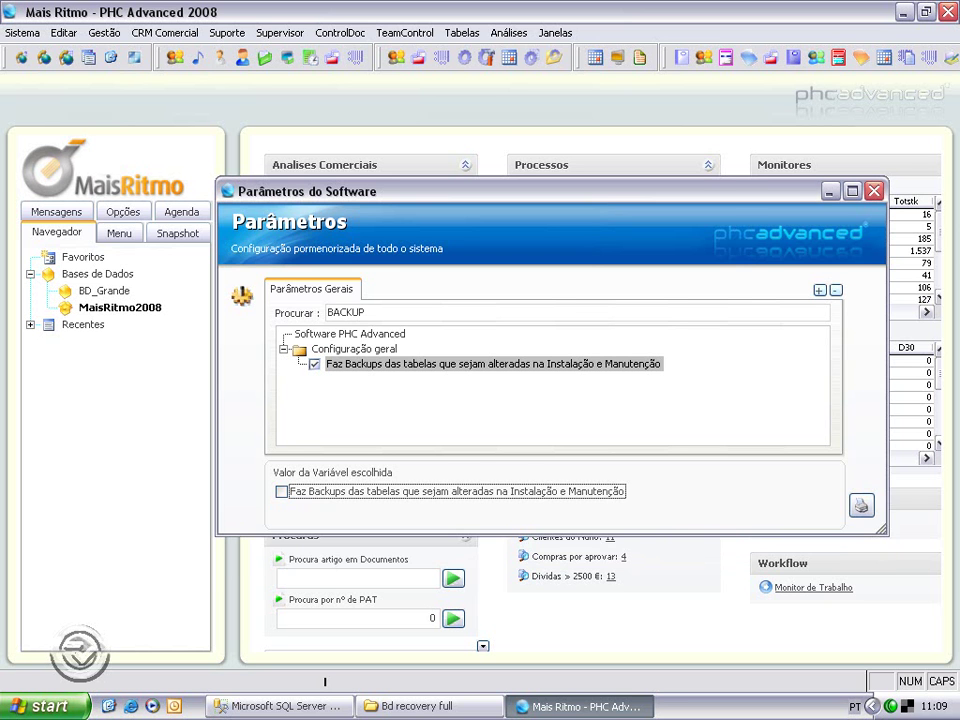
# Step: Switch to SQL Server Management Studio and browse the tables of the MaisRitmo2008 database
pyautogui.click(285, 706)
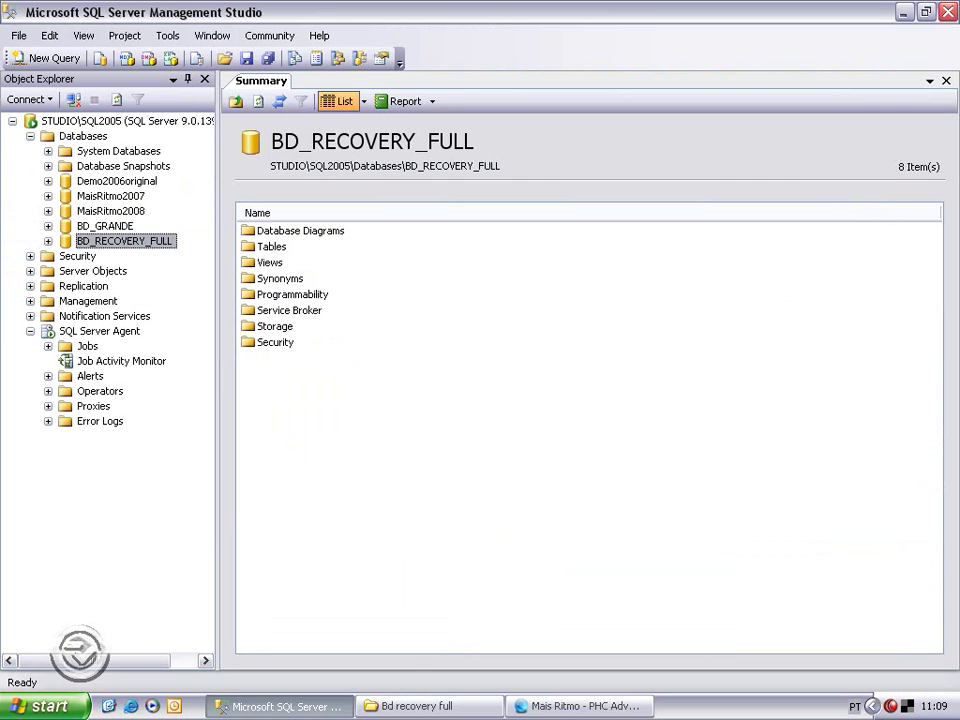
pyautogui.click(48, 211)
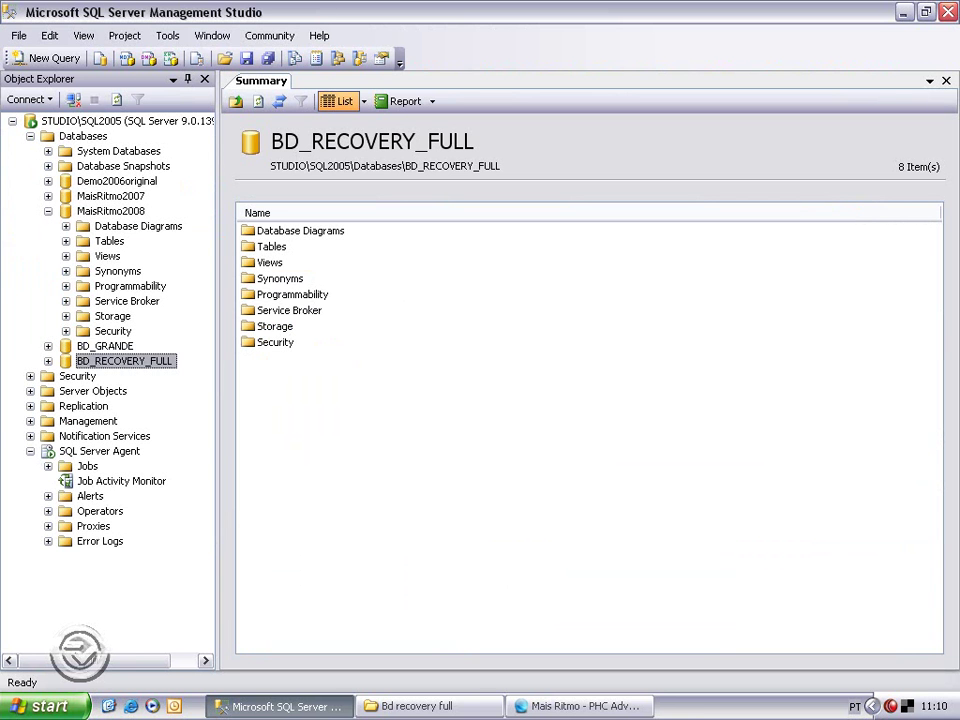
pyautogui.click(66, 241)
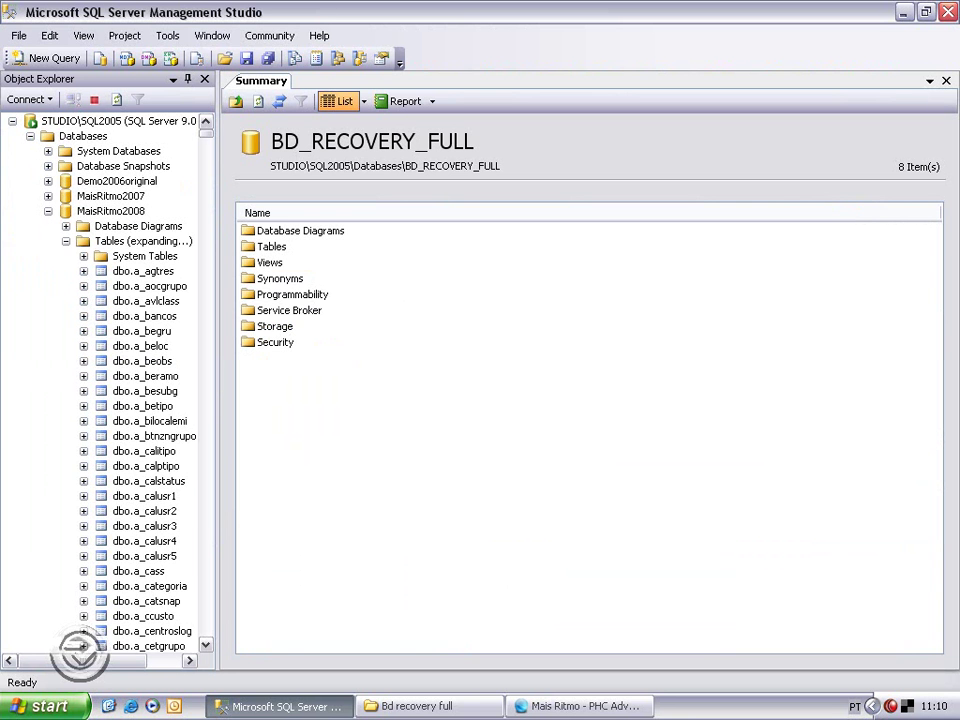
pyautogui.scroll(-20, 105, 380)
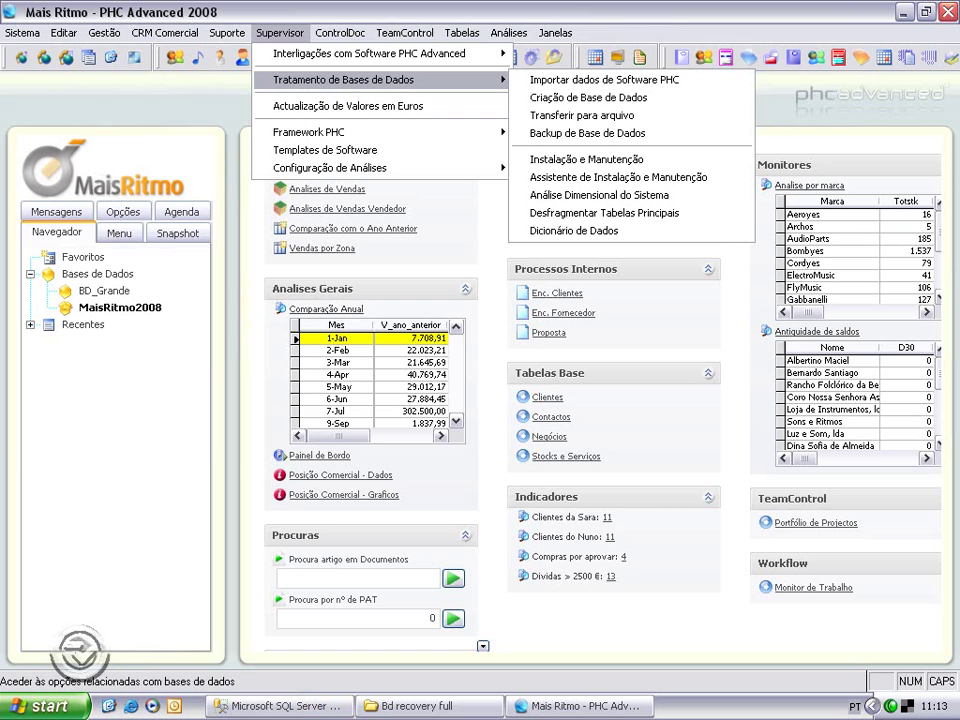
# Step: Search PHC's software parameters for CLUS, inspect the setting for clustered indexes on the tables' main indexes, and close the parameters
pyautogui.moveTo(22, 33)
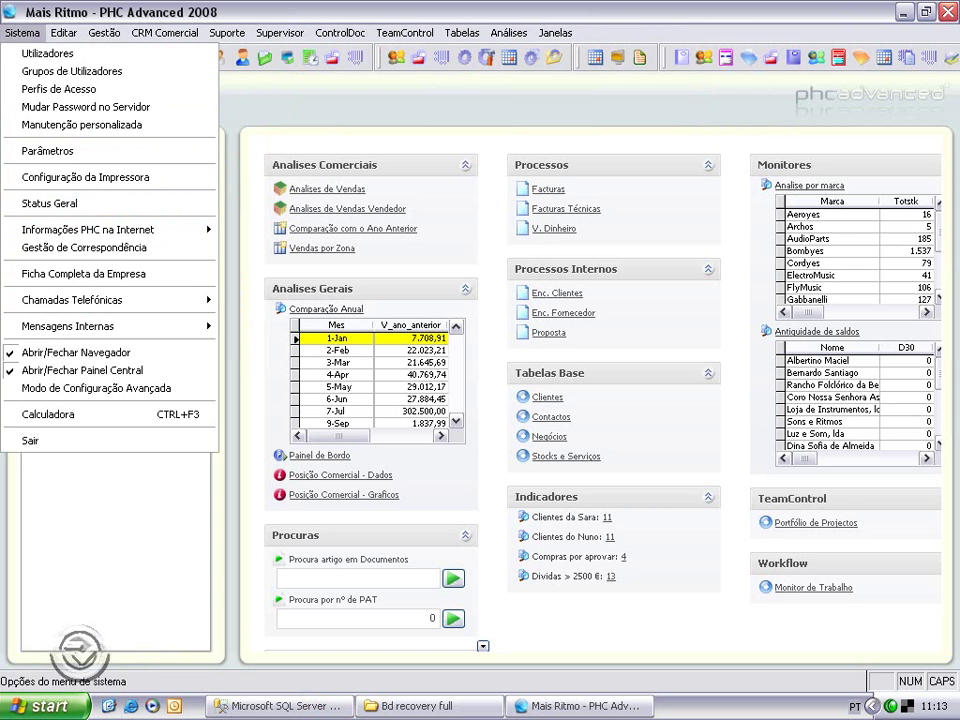
pyautogui.click(47, 150)
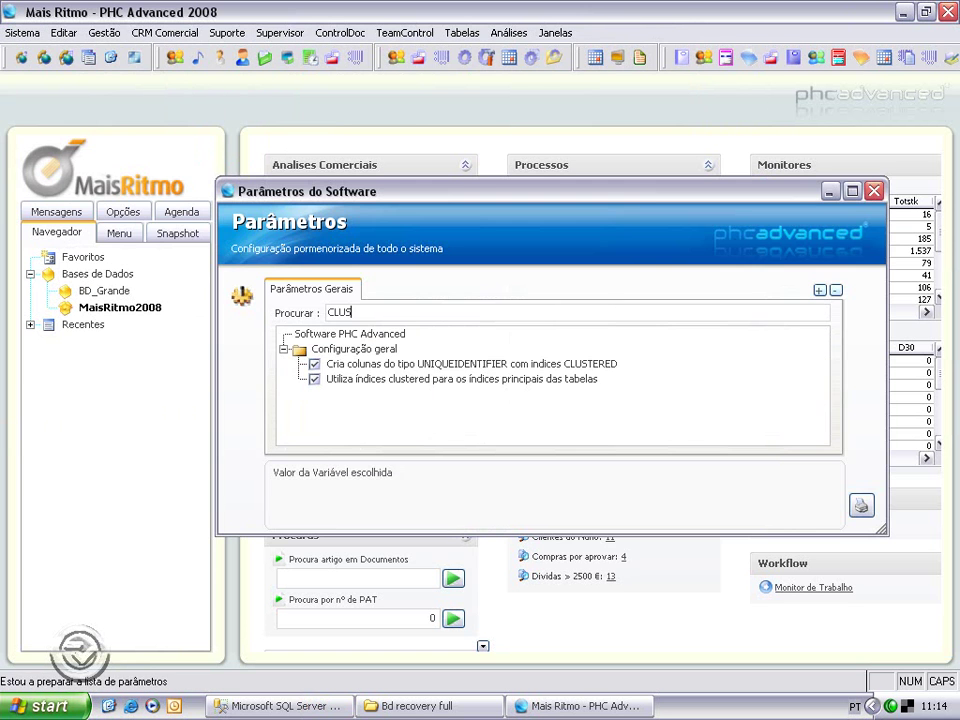
pyautogui.click(462, 379)
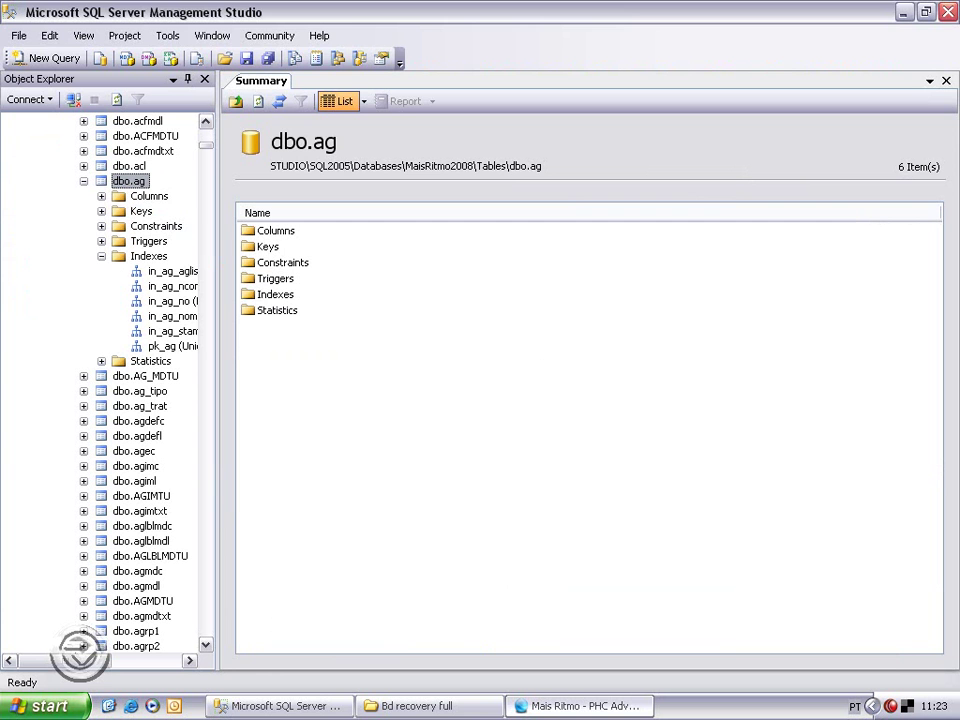
pyautogui.click(580, 706)
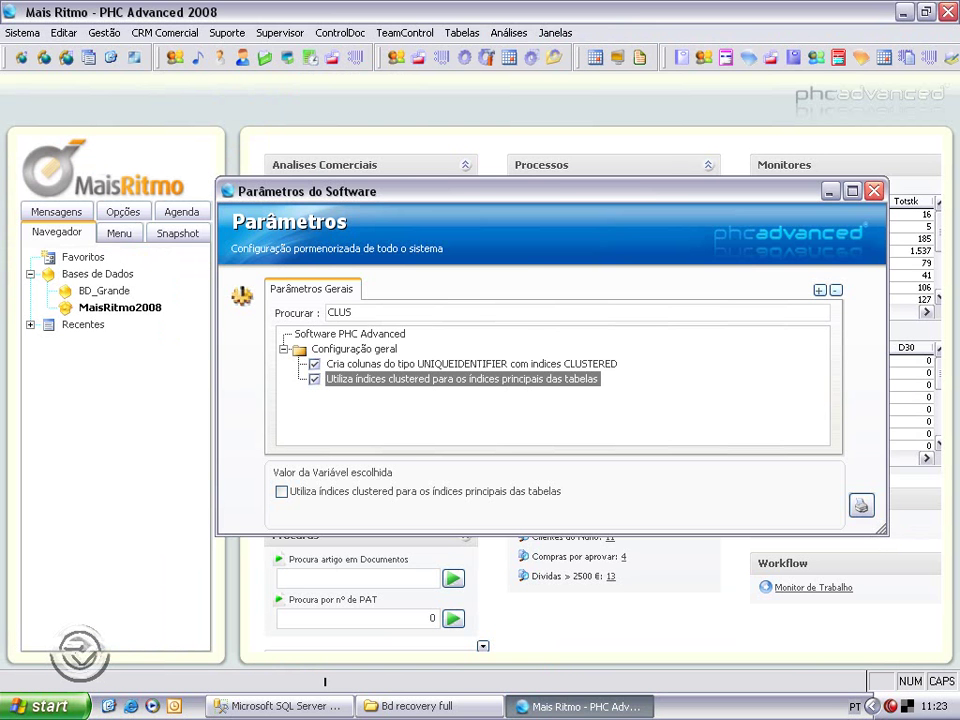
pyautogui.click(874, 191)
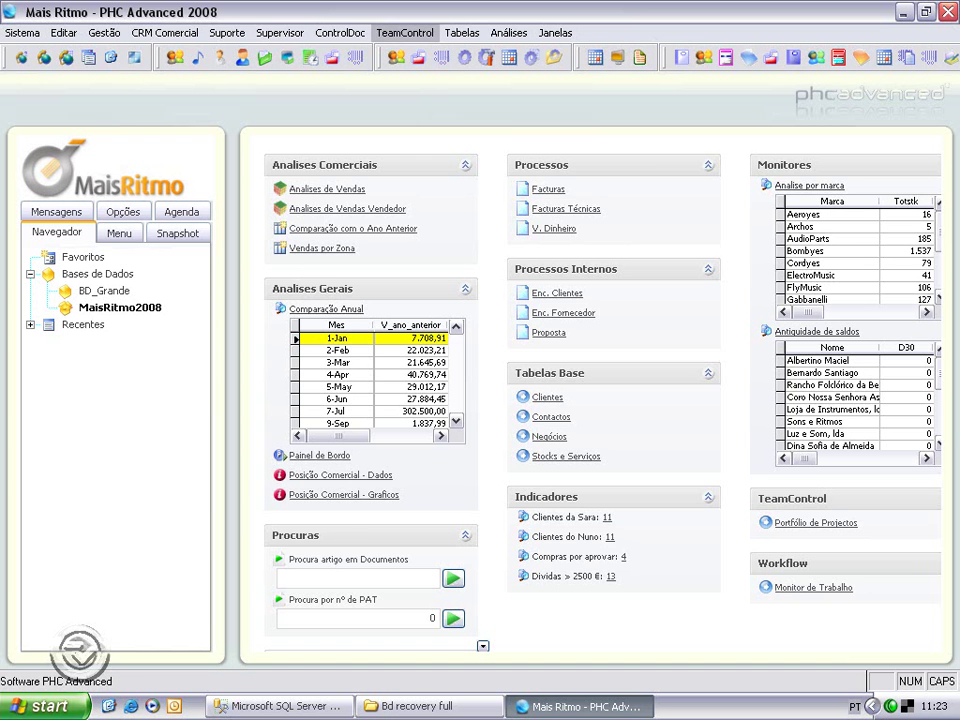
# Step: Start PHC's archive transfer assistant (Transferir para arquivo) and advance to the table selection
pyautogui.click(280, 32)
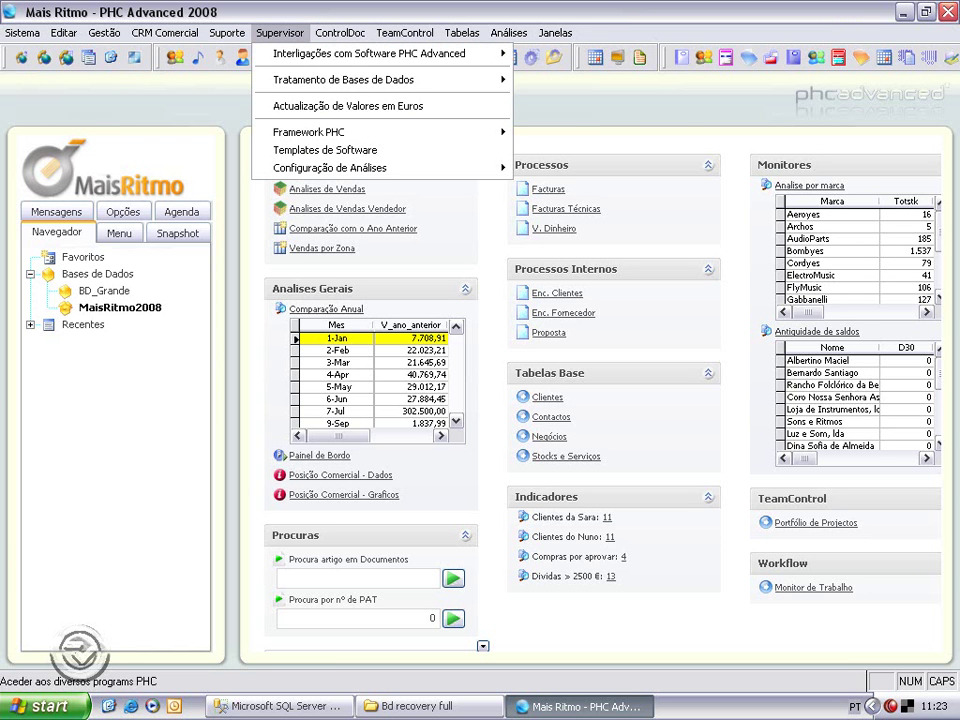
pyautogui.moveTo(340, 79)
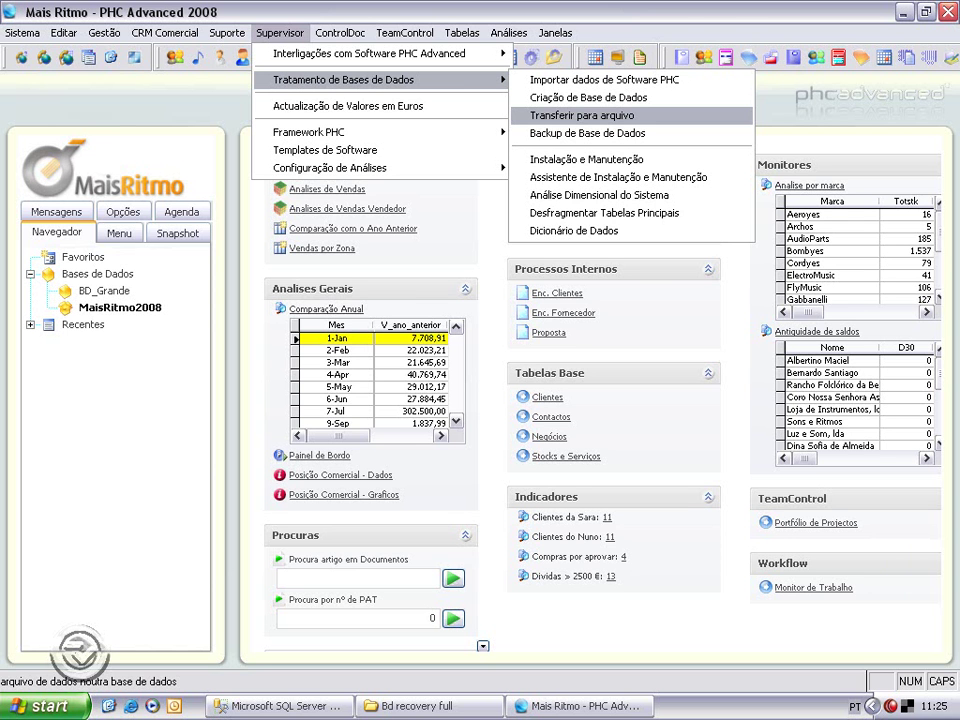
pyautogui.click(582, 116)
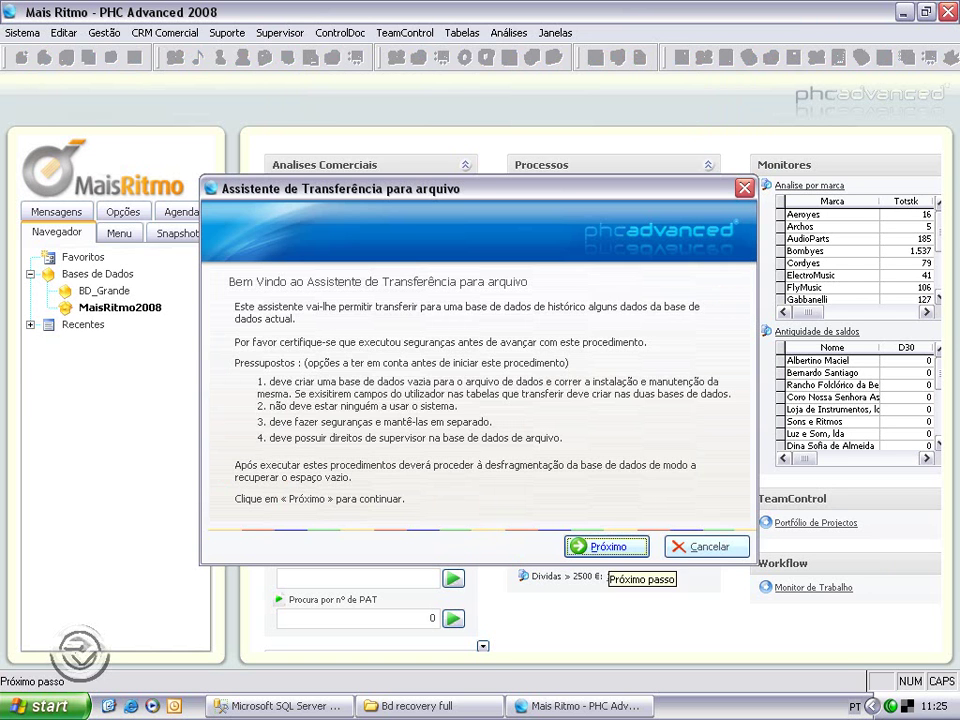
pyautogui.click(606, 546)
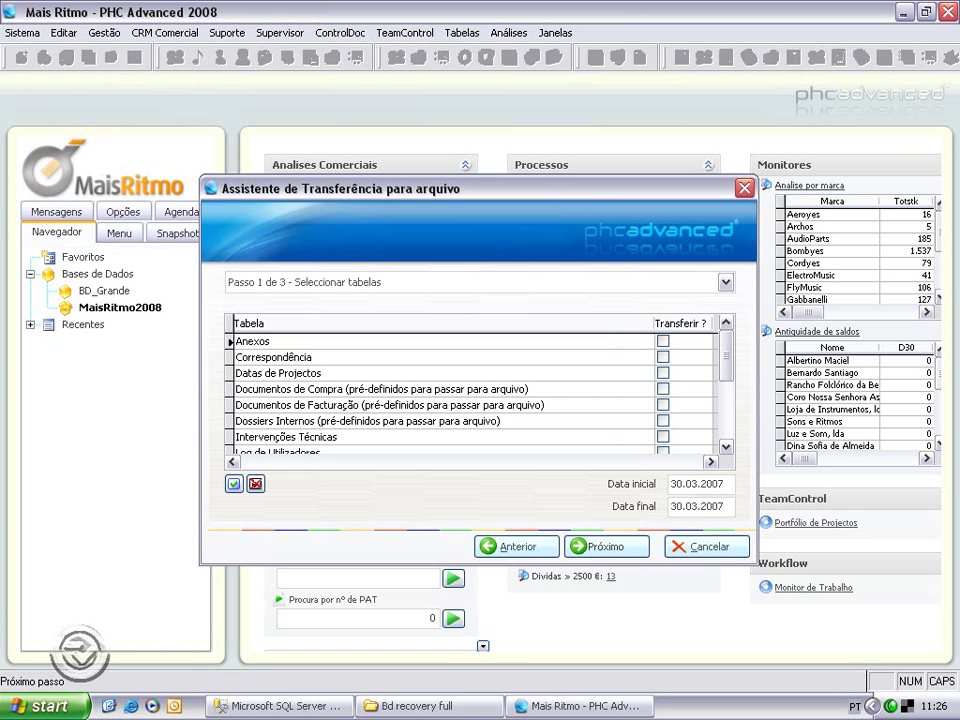
# Step: Mark the purchase documents, invoicing documents and internal dossiers tables for transfer to the archive
pyautogui.click(663, 341)
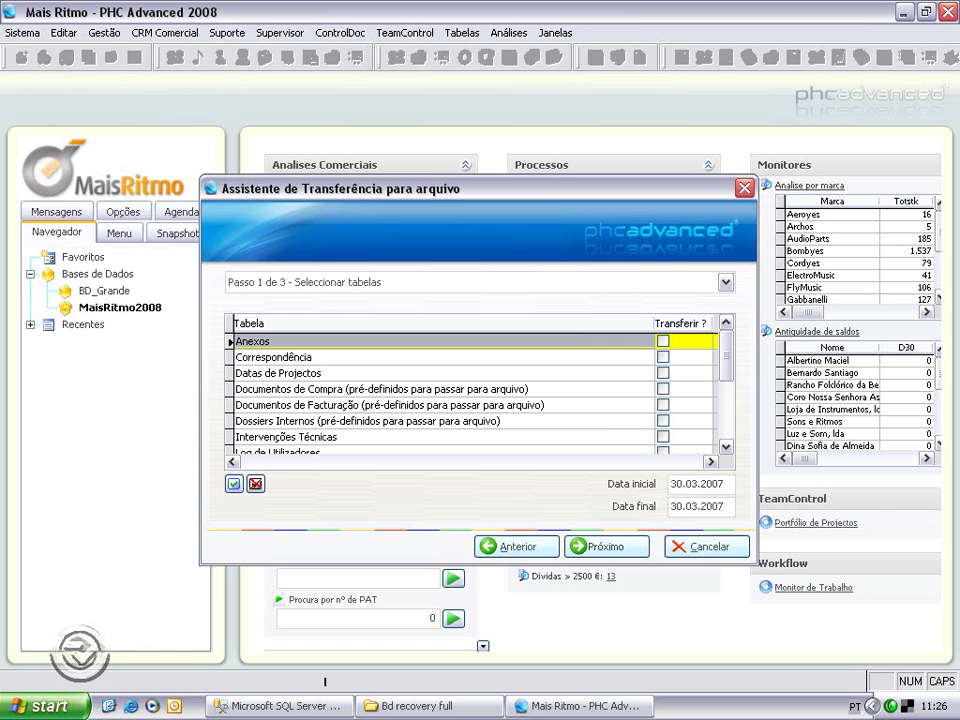
pyautogui.click(663, 389)
pyautogui.click(663, 405)
pyautogui.click(663, 421)
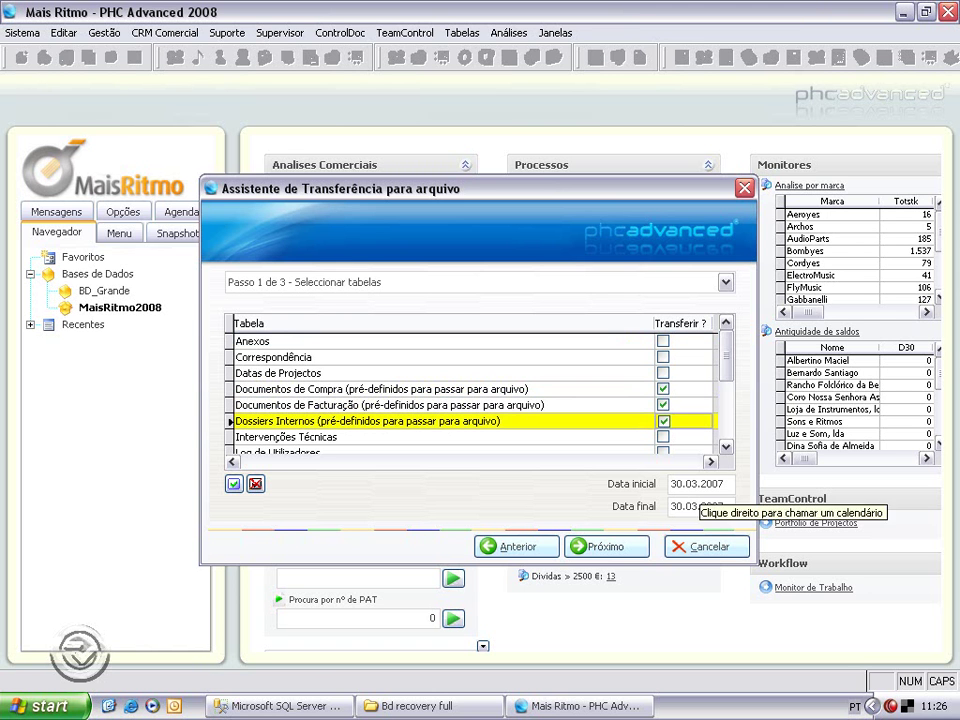
# Step: Set the transfer period from 01.01.2001 to 31.12.2001 and proceed to the archive options
pyautogui.click(680, 484)
pyautogui.write('01.')
pyautogui.write('01.2001')
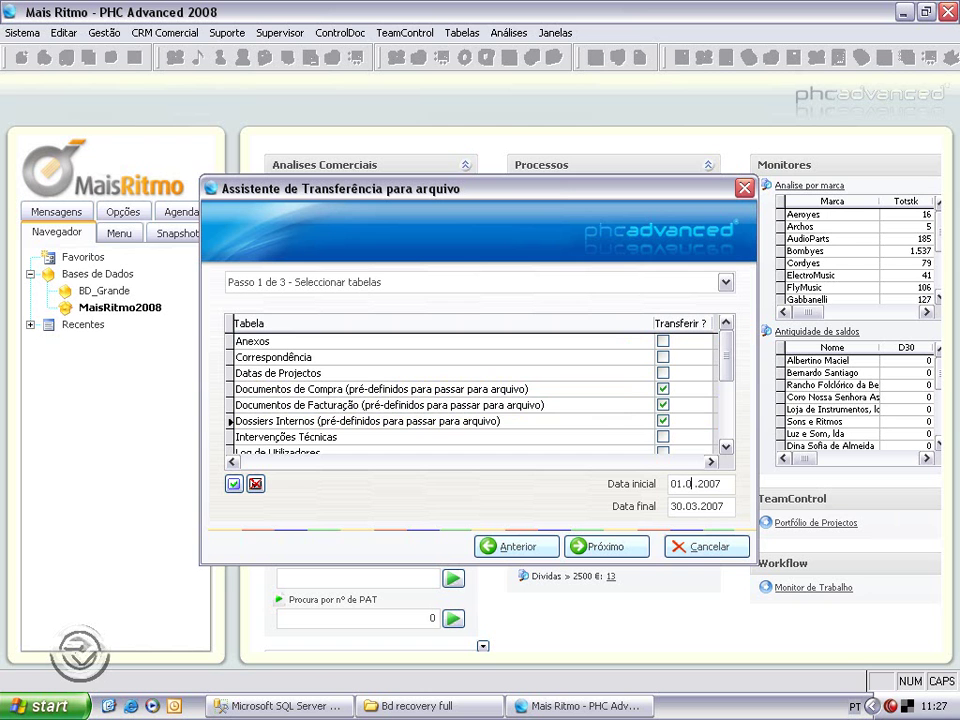
pyautogui.press('Tab')
pyautogui.write('31122001')
pyautogui.press('Return')
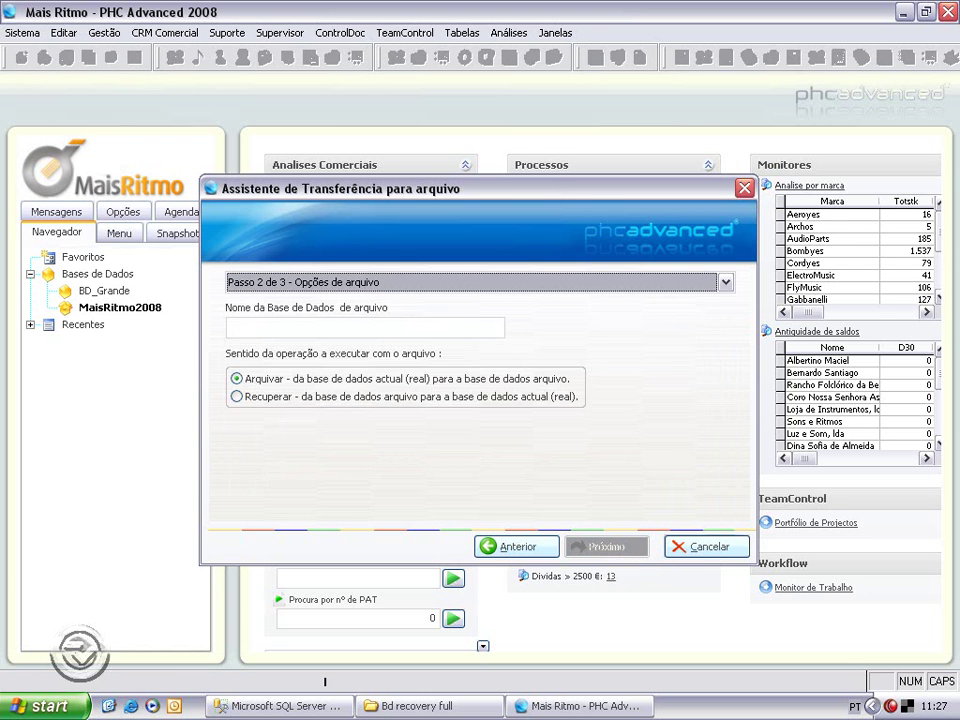
# Step: Enter Arquivo as the name of the archive database
pyautogui.click(330, 328)
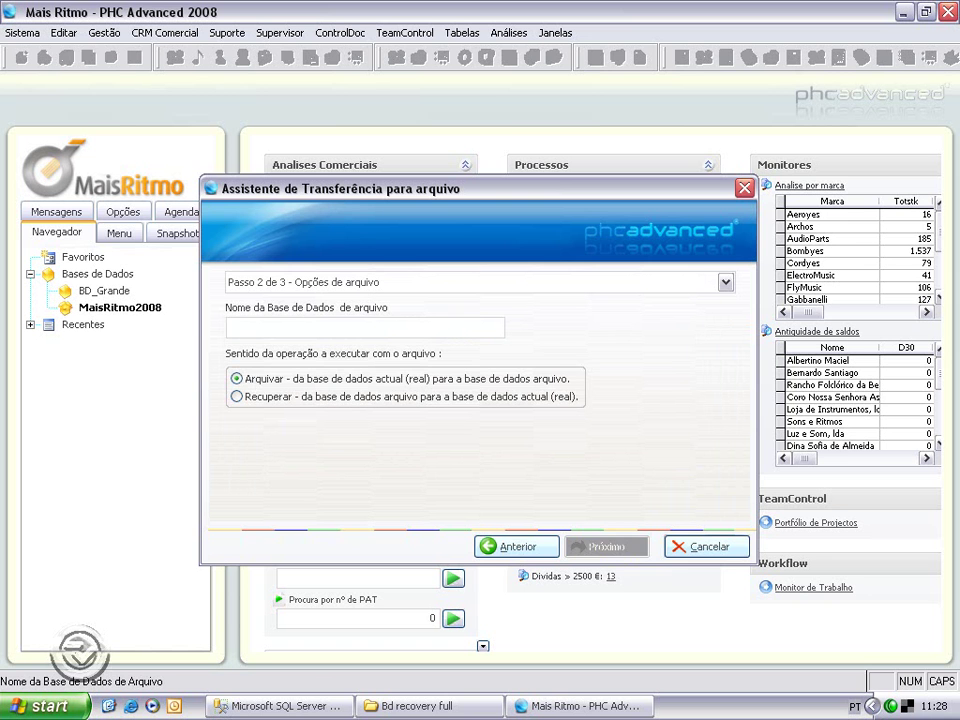
pyautogui.press('capslock')
pyautogui.write('Arquv')
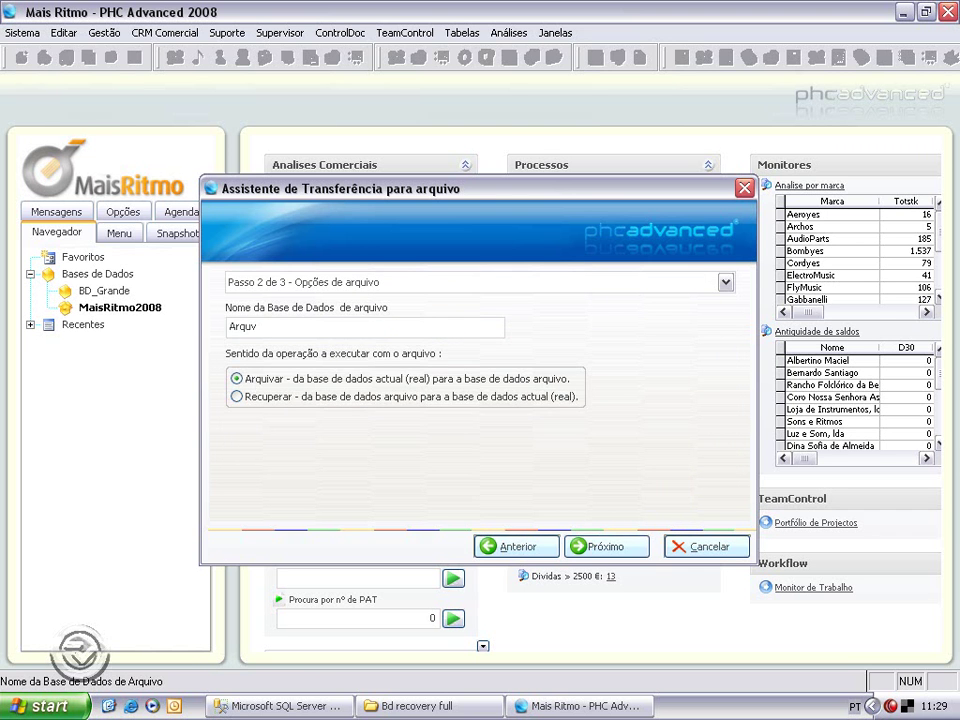
pyautogui.press('BackSpace')
pyautogui.write('ivo')
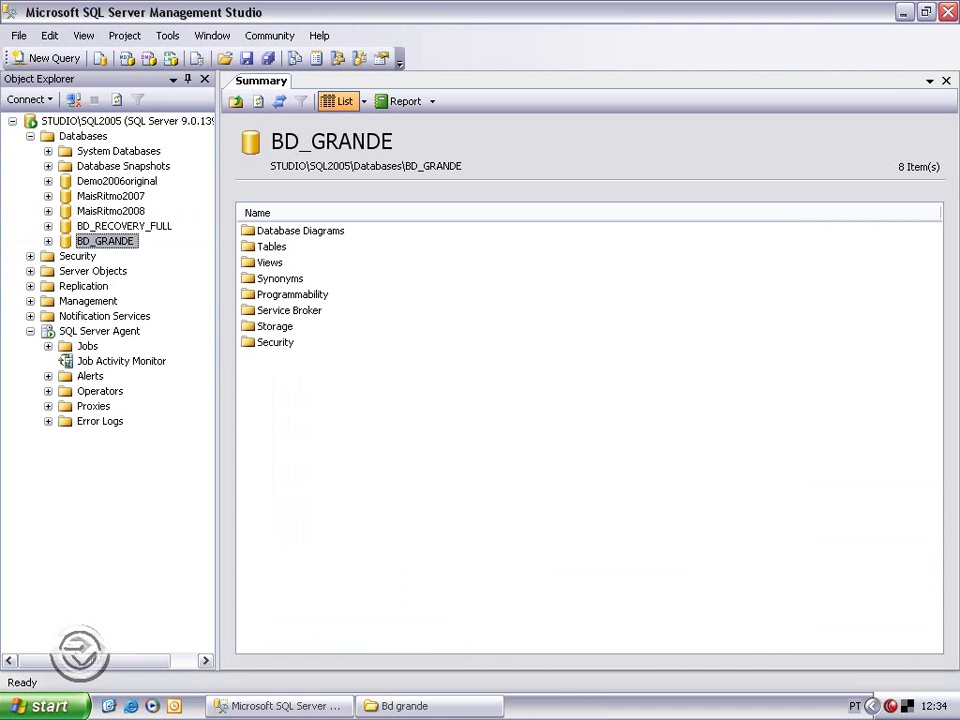
# Step: Check the BD_GRANDE data and log file sizes in the database properties and in the C:\Bd grande folder
pyautogui.rightClick(122, 241)
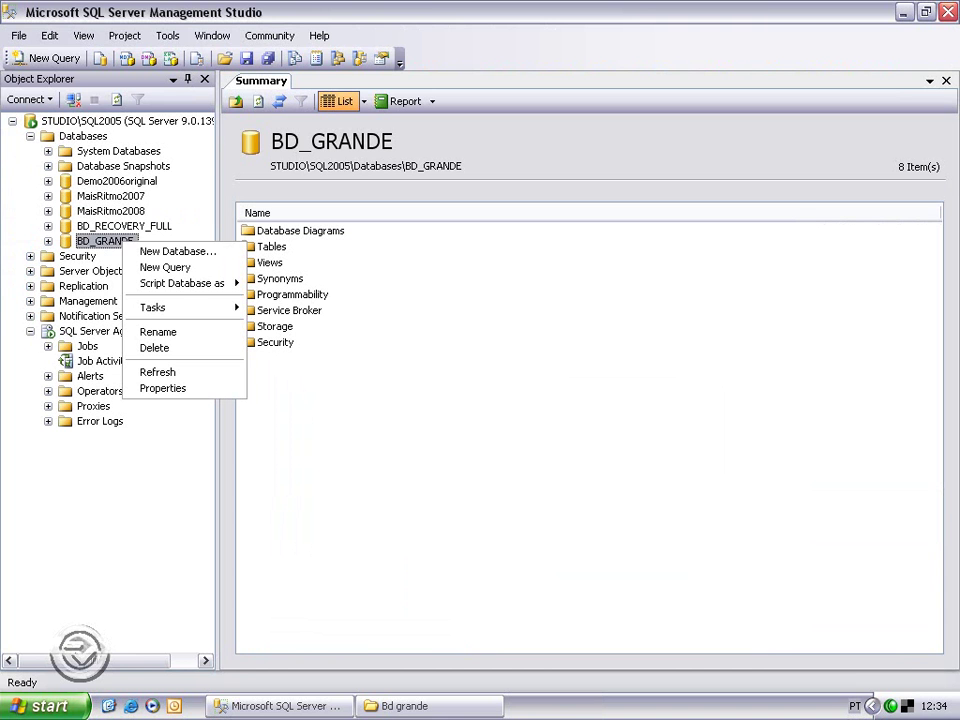
pyautogui.click(163, 388)
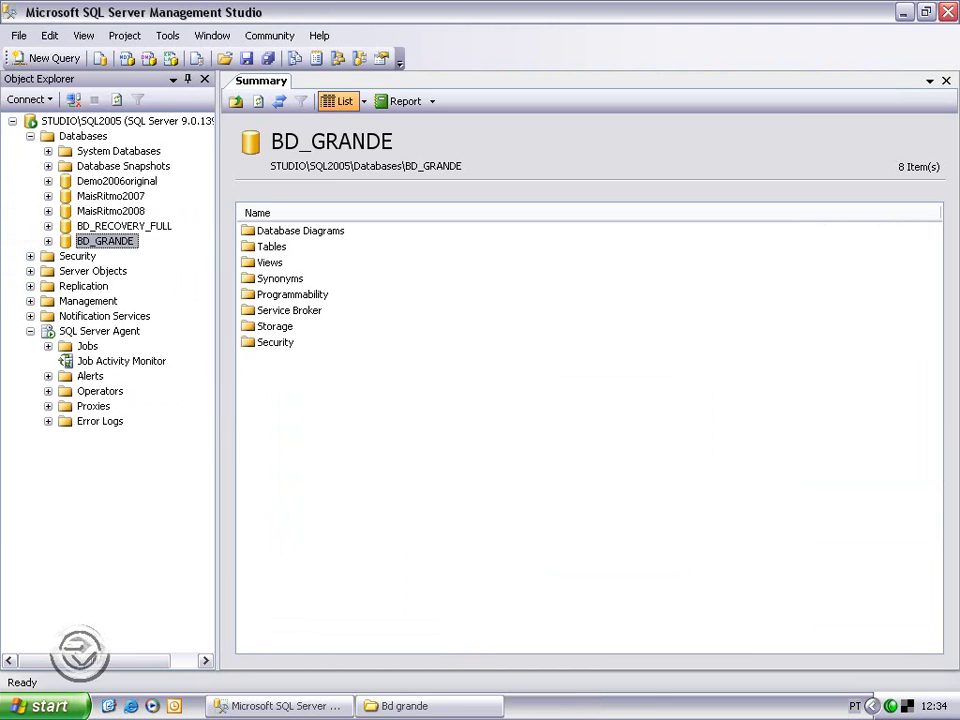
pyautogui.click(187, 118)
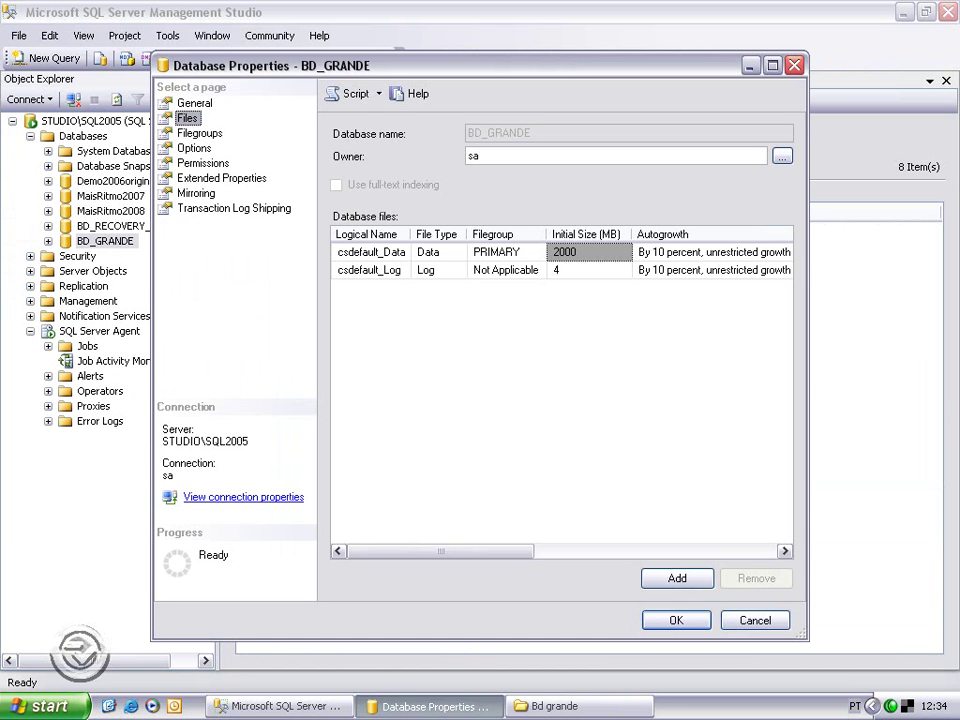
pyautogui.click(579, 706)
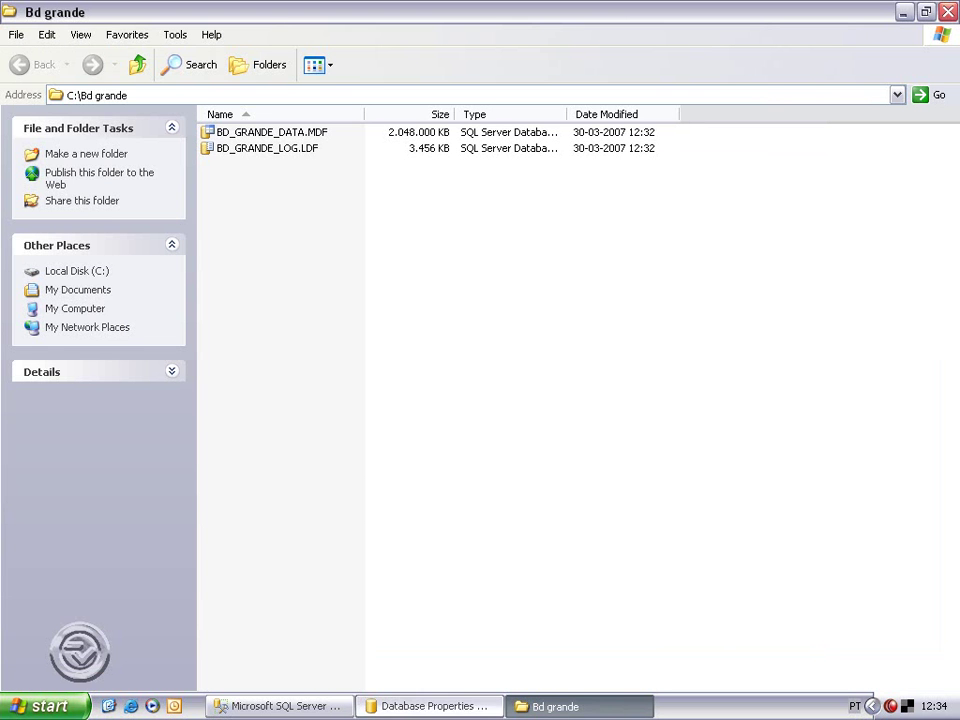
pyautogui.click(426, 706)
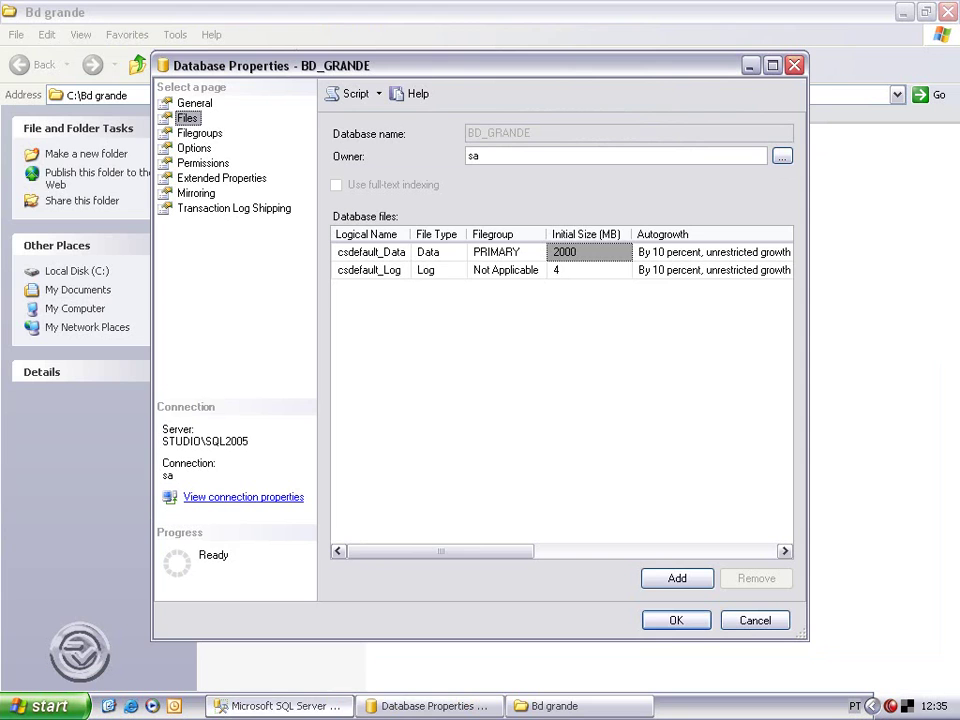
pyautogui.click(280, 706)
pyautogui.click(428, 706)
# Step: Start a full backup of the BD_GRANDE database and remove its existing backup destination
pyautogui.rightClick(118, 241)
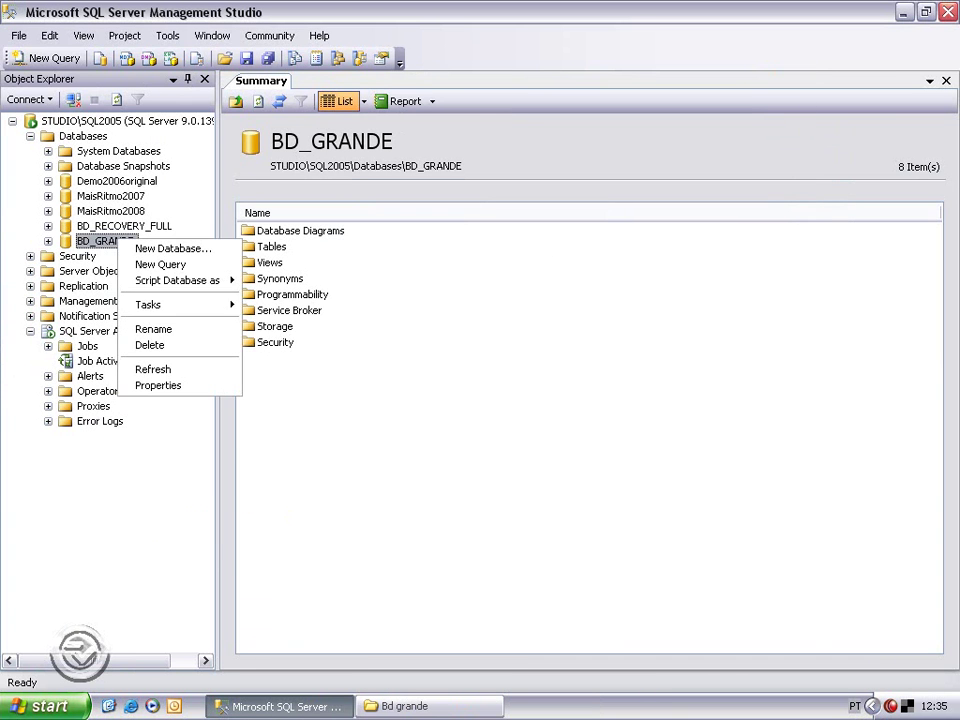
pyautogui.moveTo(148, 304)
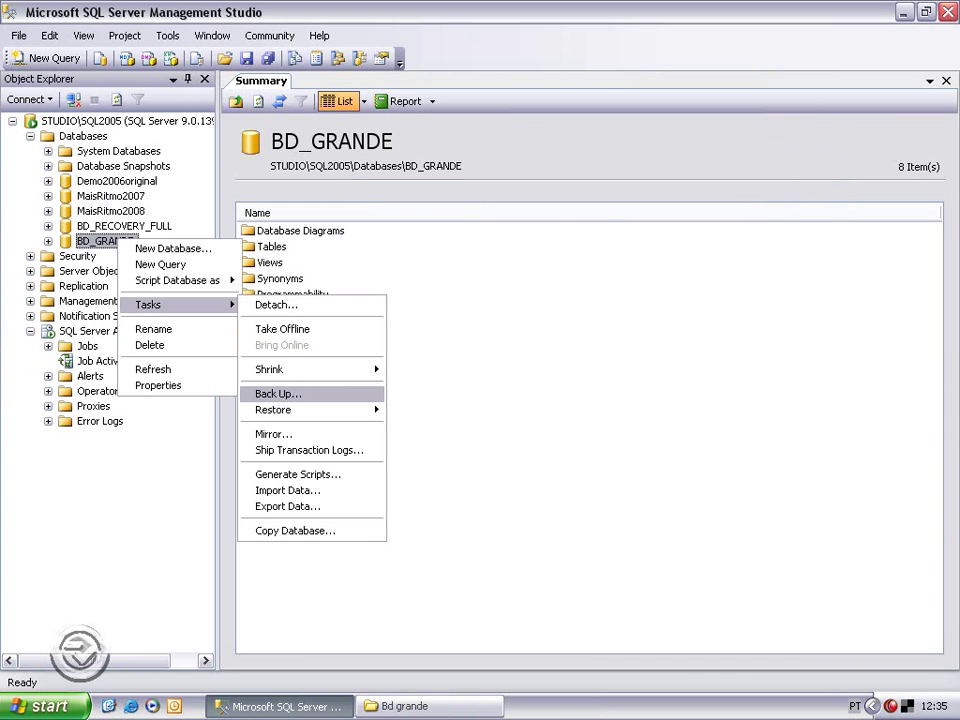
pyautogui.click(278, 394)
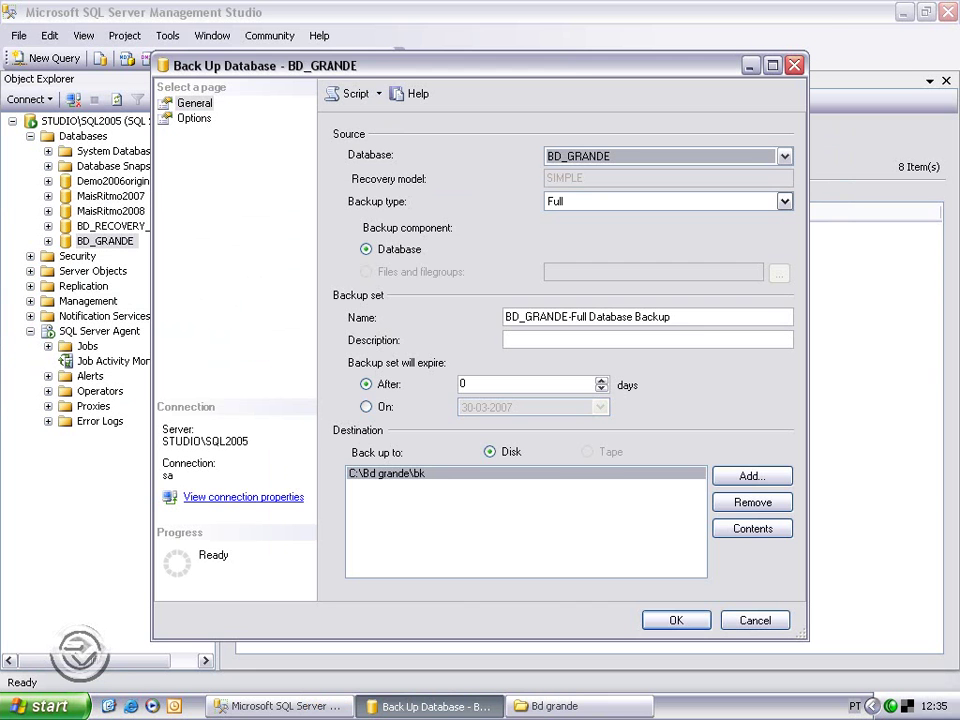
pyautogui.click(752, 502)
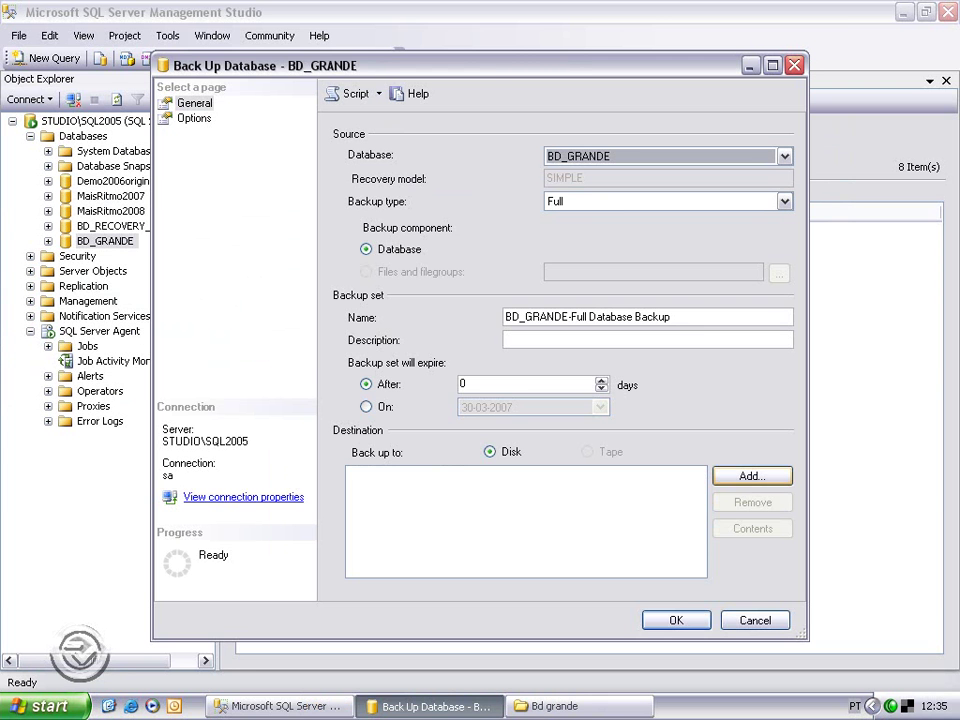
# Step: Add a file named BK in C:\Bd grande as the backup destination and run the BD_GRANDE backup
pyautogui.click(752, 476)
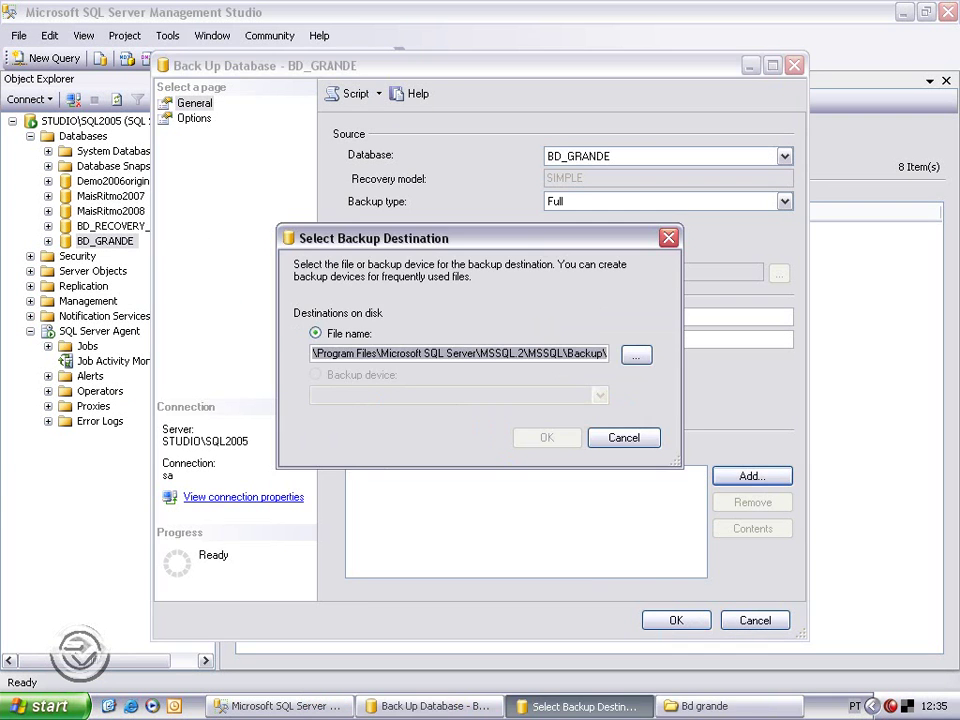
pyautogui.click(637, 355)
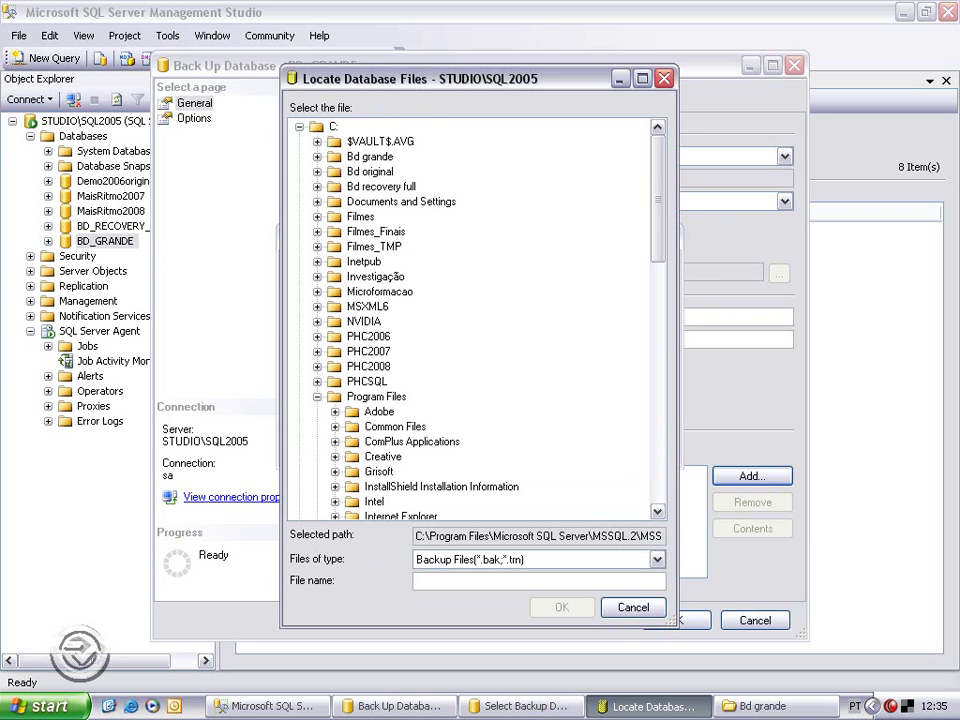
pyautogui.click(370, 157)
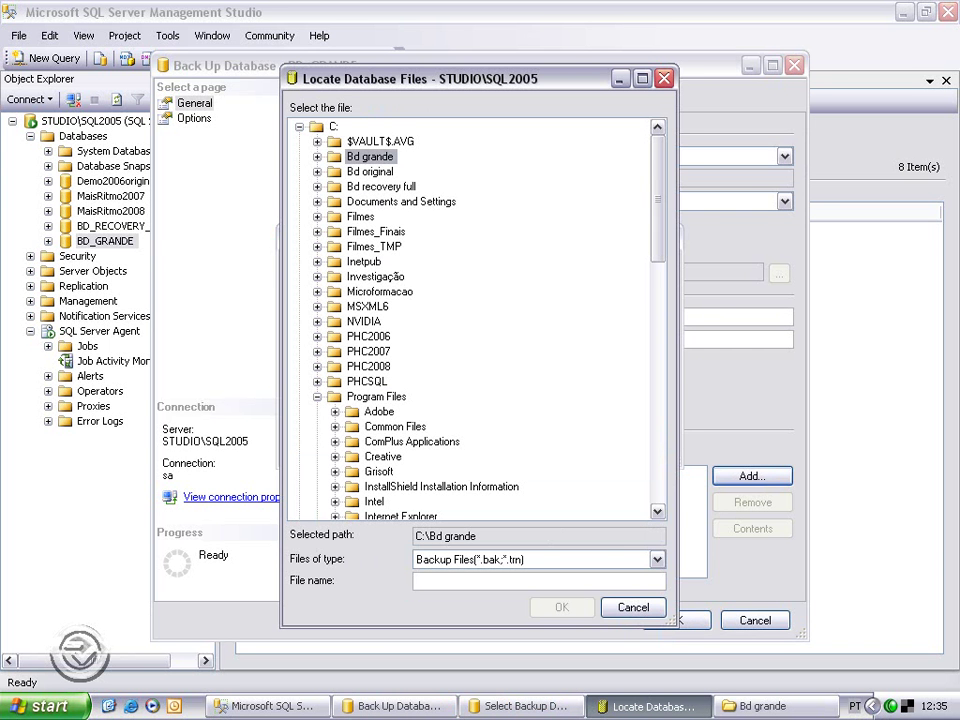
pyautogui.write('BK')
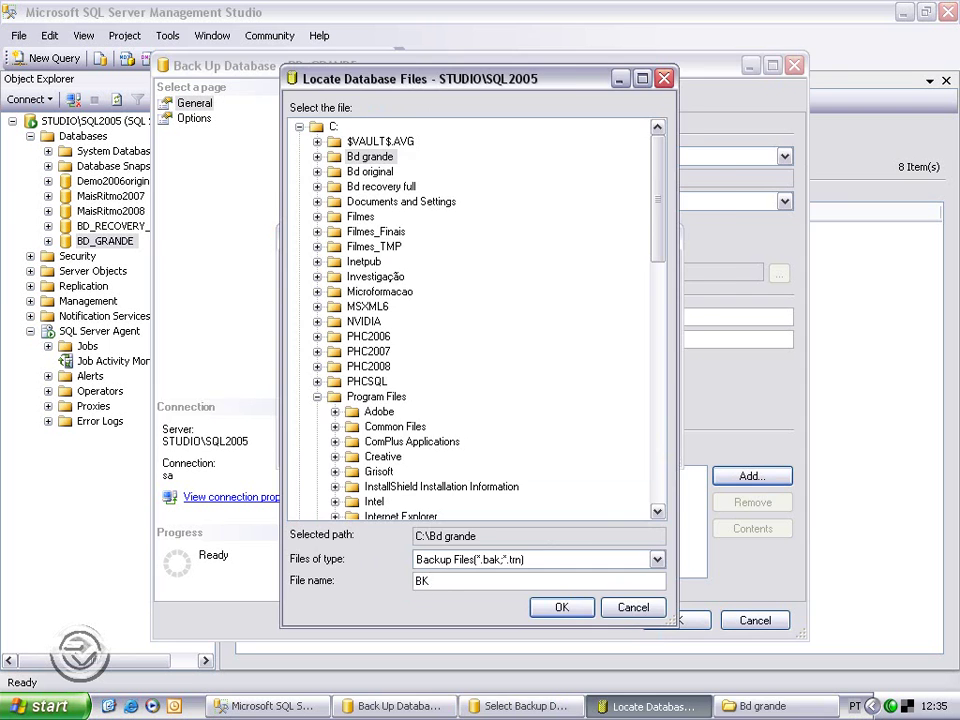
pyautogui.press('Return')
pyautogui.press('Return')
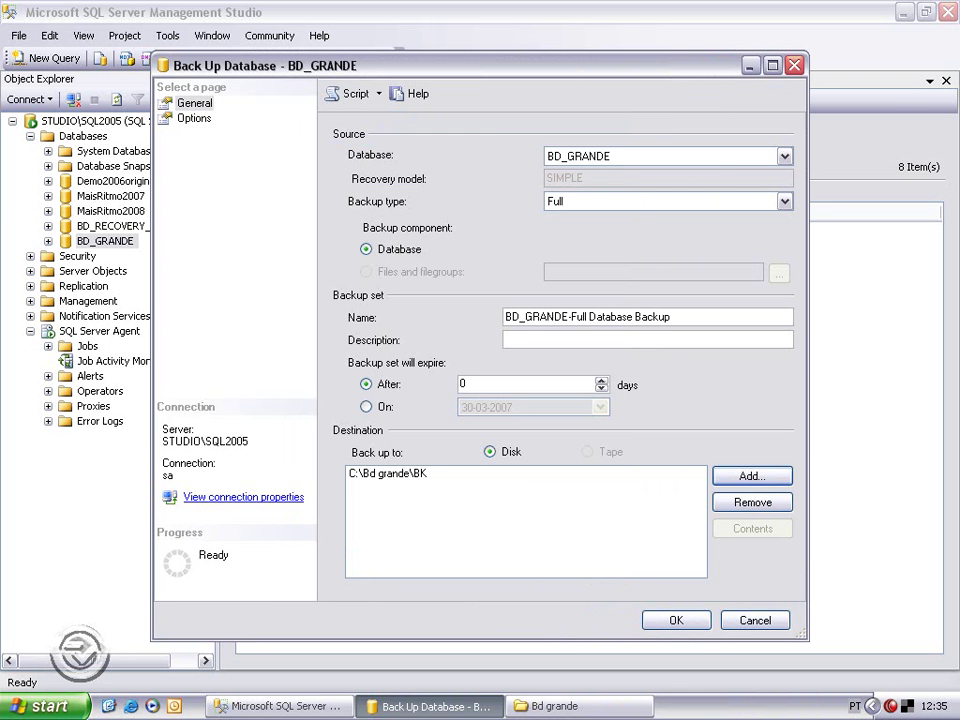
pyautogui.press('Return')
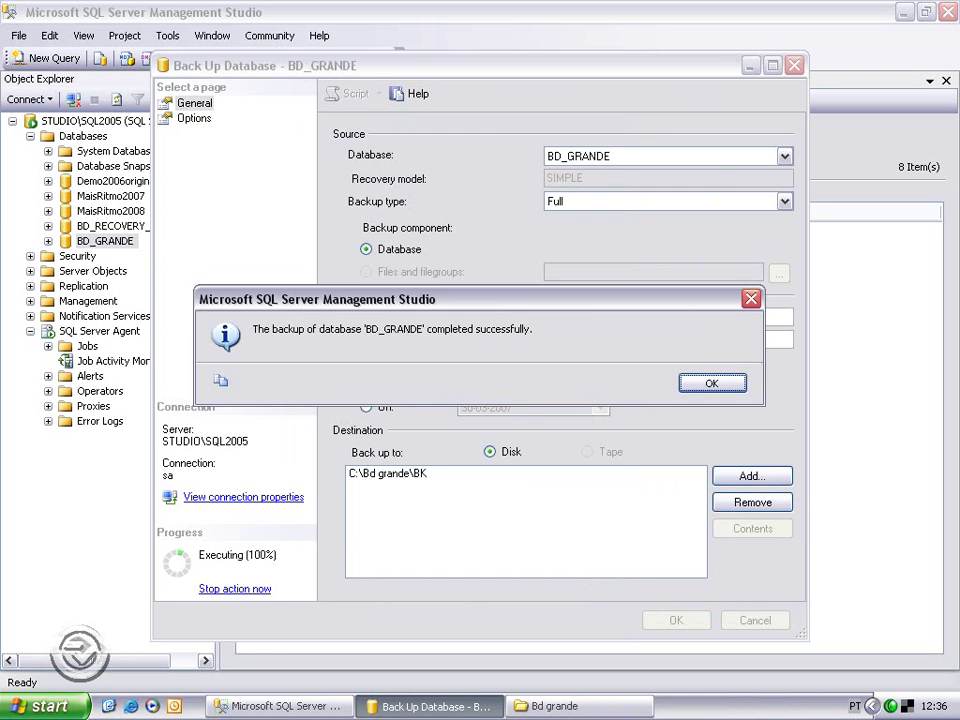
pyautogui.press('Return')
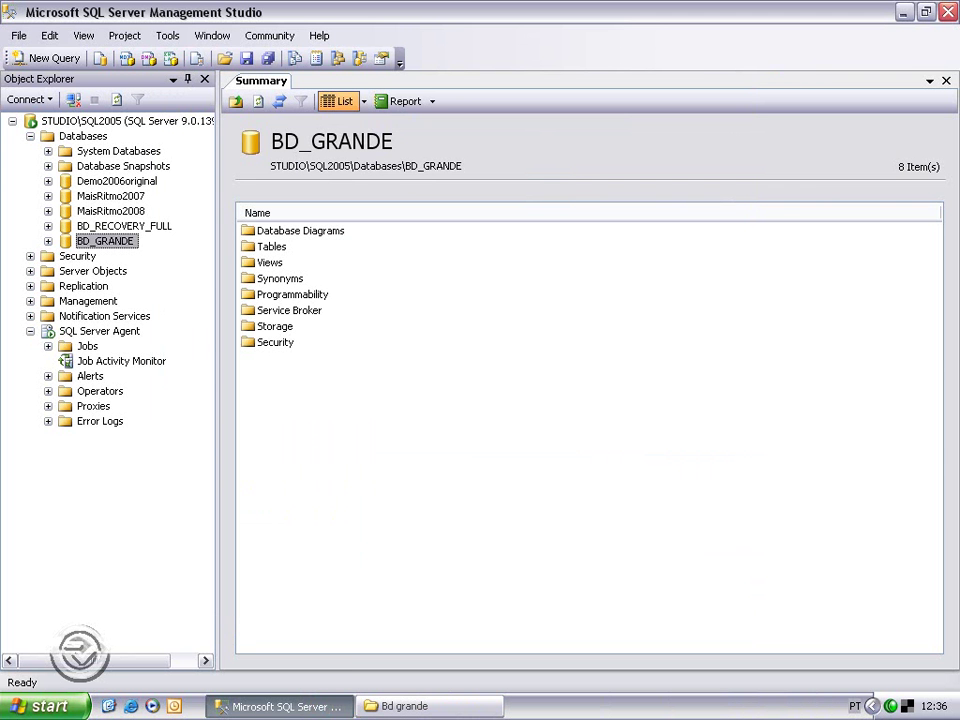
# Step: Delete the BD_GRANDE database from the server, including its backup and restore history information
pyautogui.hotkey('alt', 'Tab')
pyautogui.rightClick(105, 241)
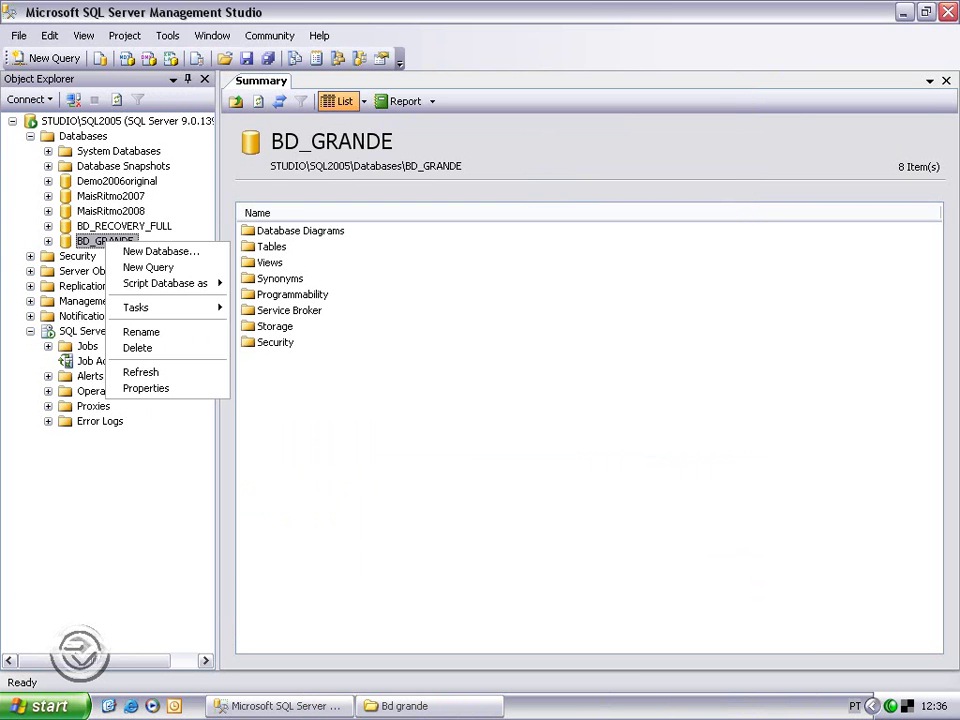
pyautogui.click(138, 348)
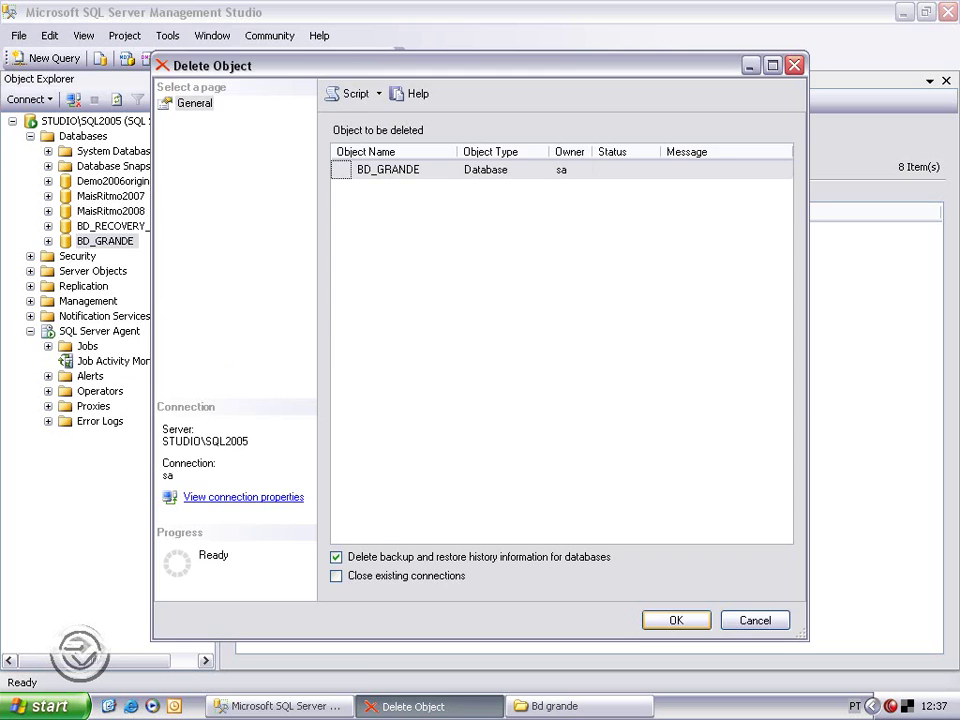
pyautogui.press('Return')
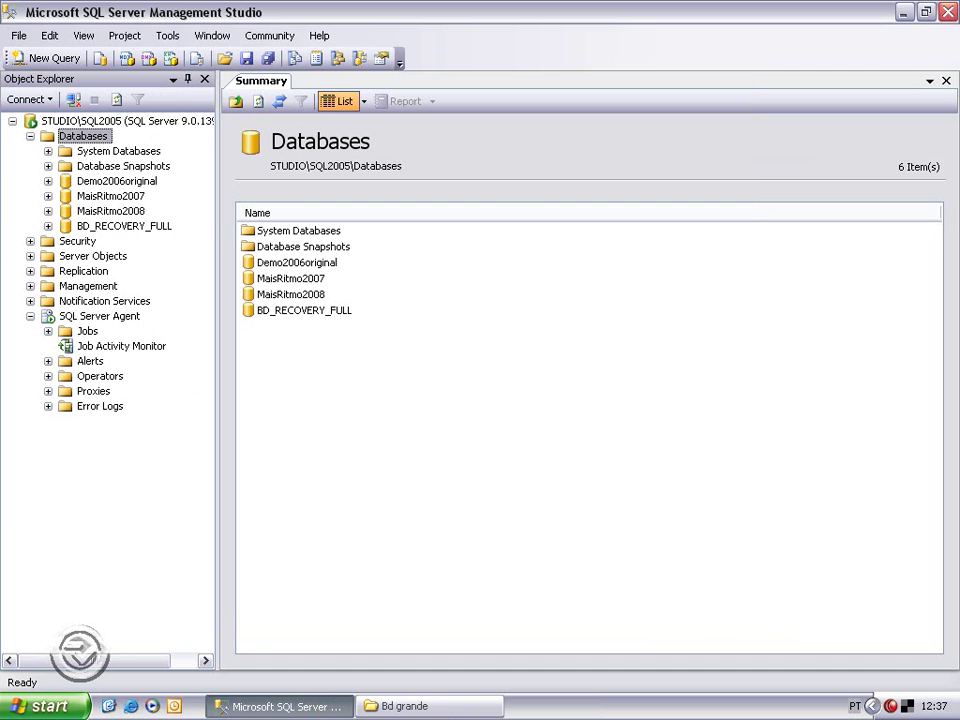
# Step: Set up a database restore to bd_grande from the backup file C:\Bd grande\BK, listing all file types to find it
pyautogui.rightClick(68, 139)
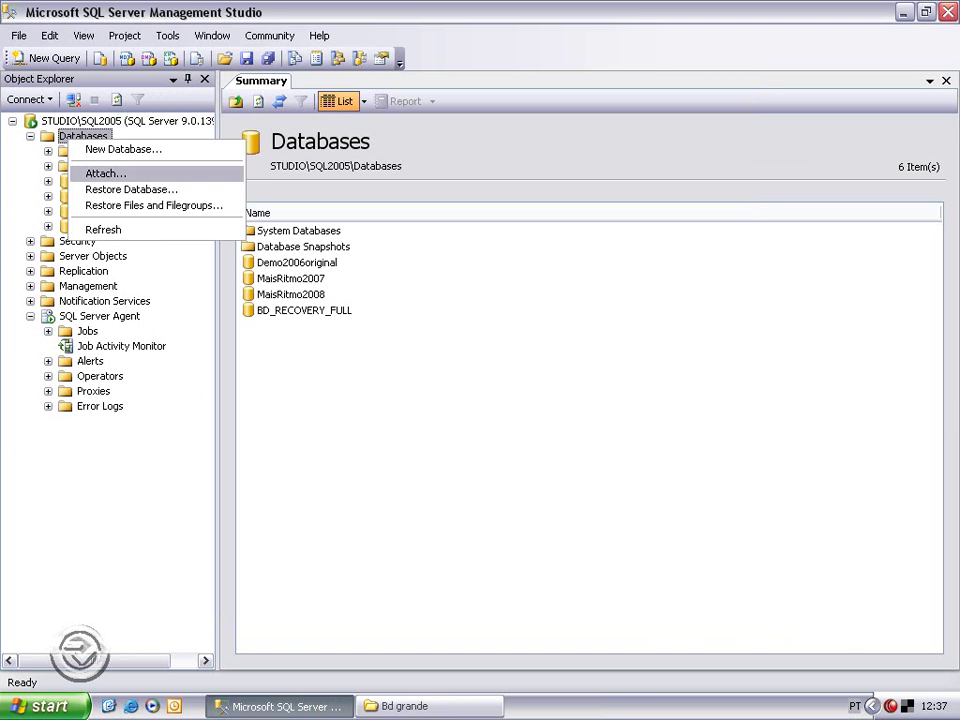
pyautogui.press('Return')
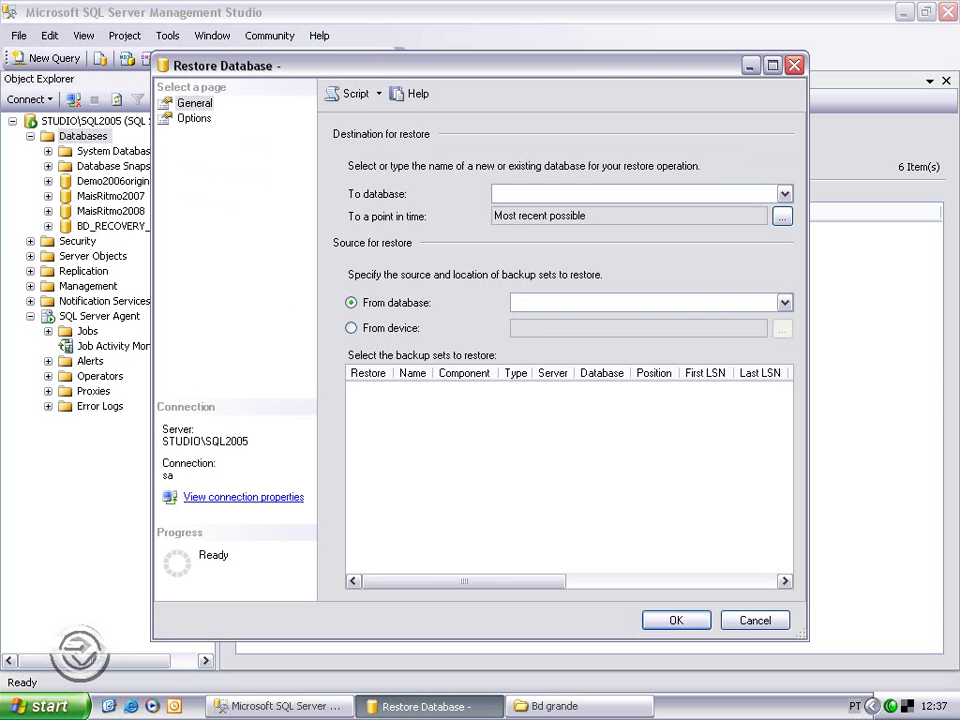
pyautogui.write('bd_GRAND')
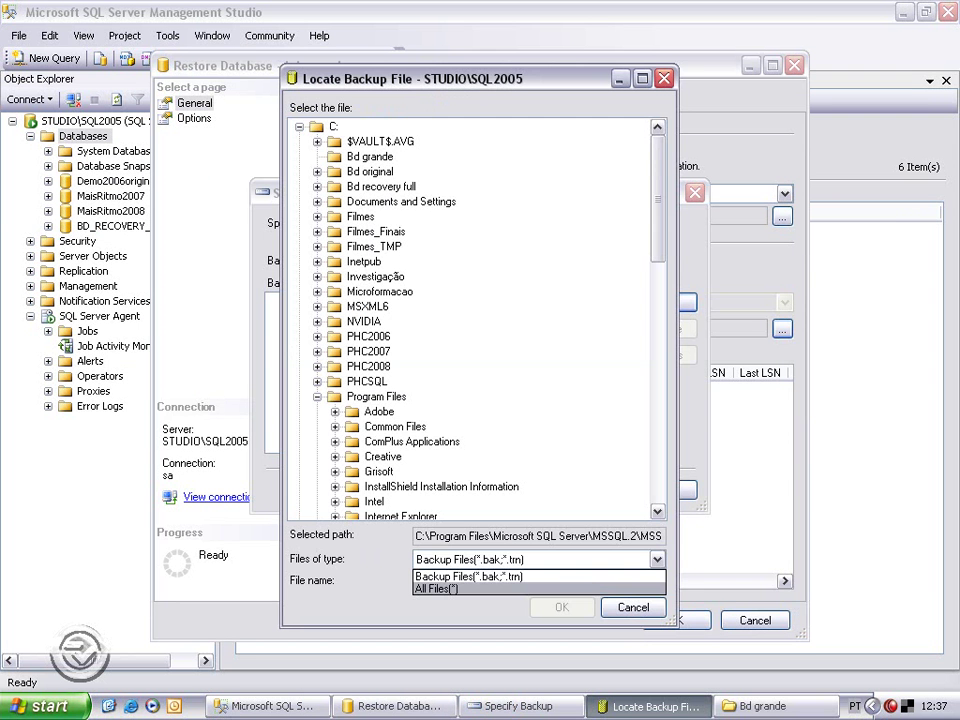
pyautogui.click(437, 589)
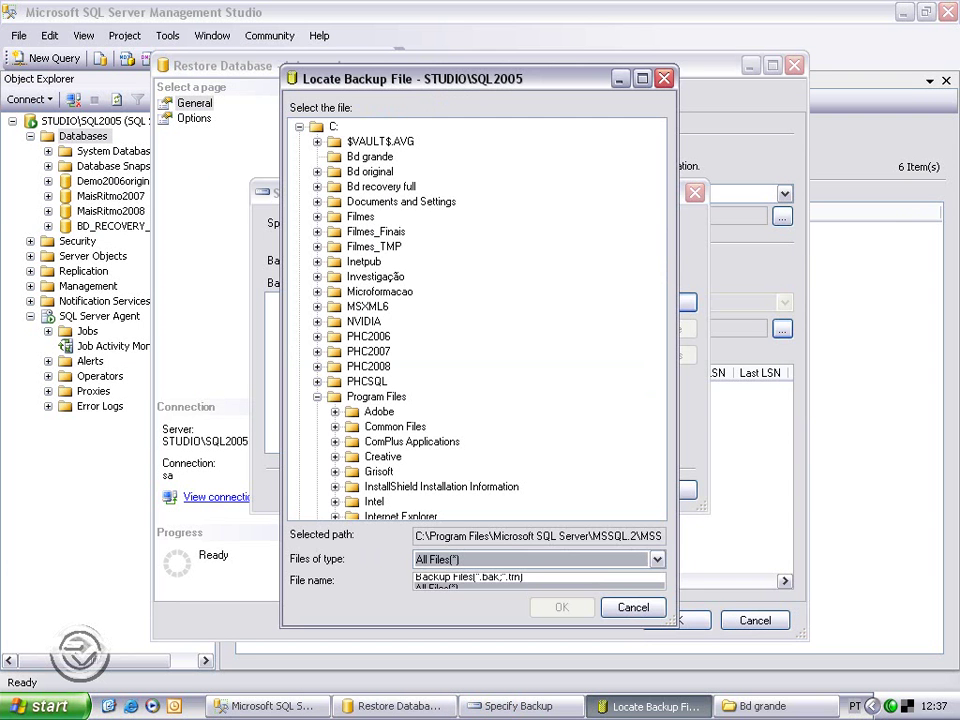
pyautogui.scroll(7, 475, 318)
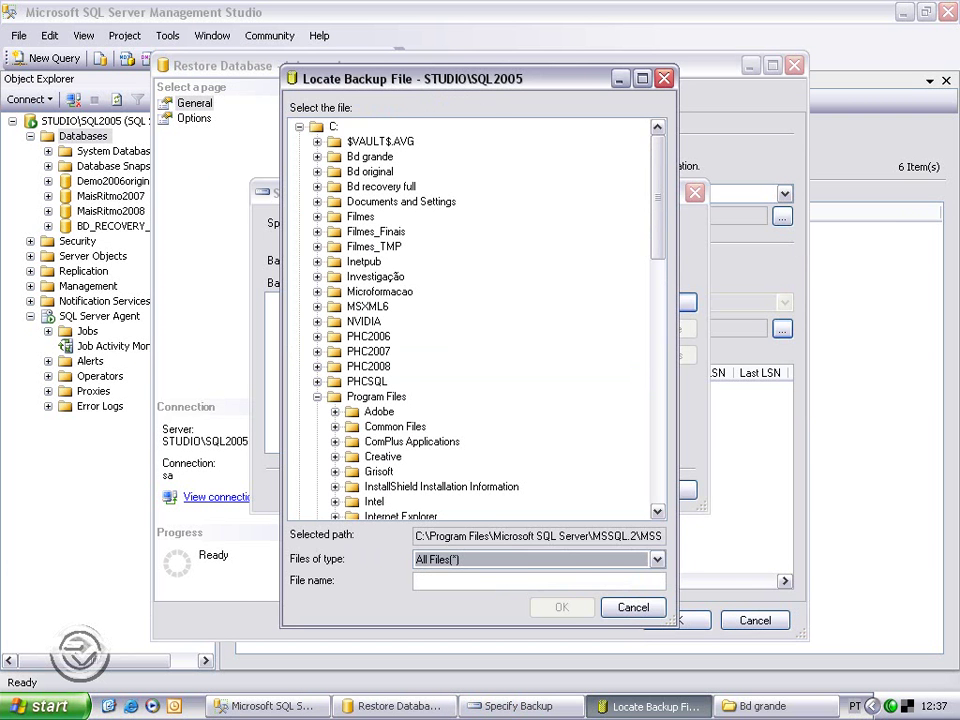
pyautogui.click(317, 156)
pyautogui.click(373, 171)
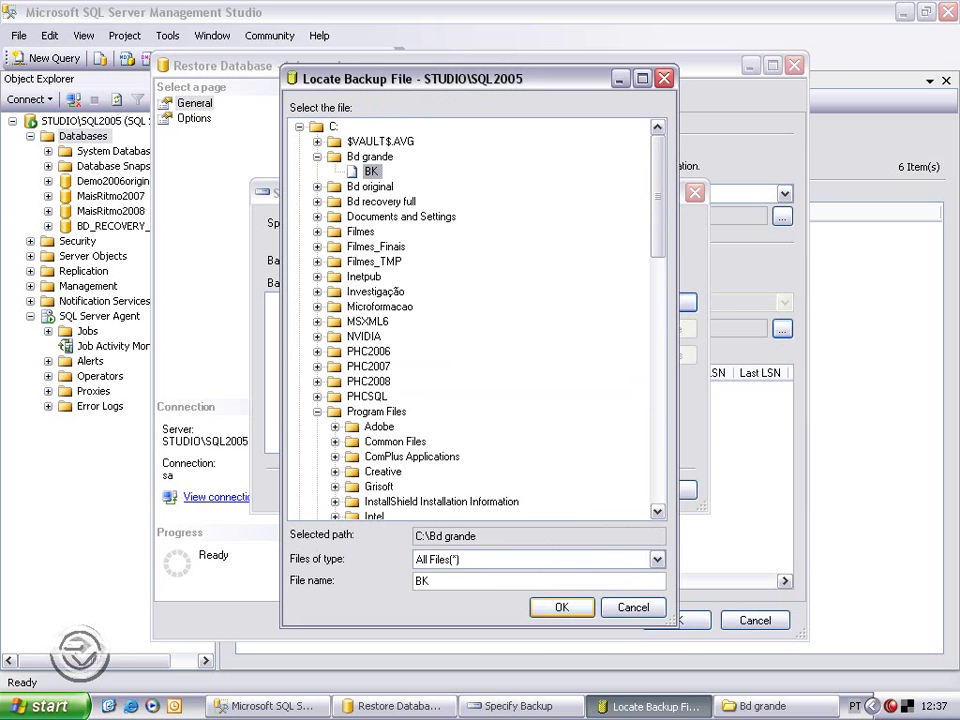
pyautogui.click(561, 607)
pyautogui.click(512, 490)
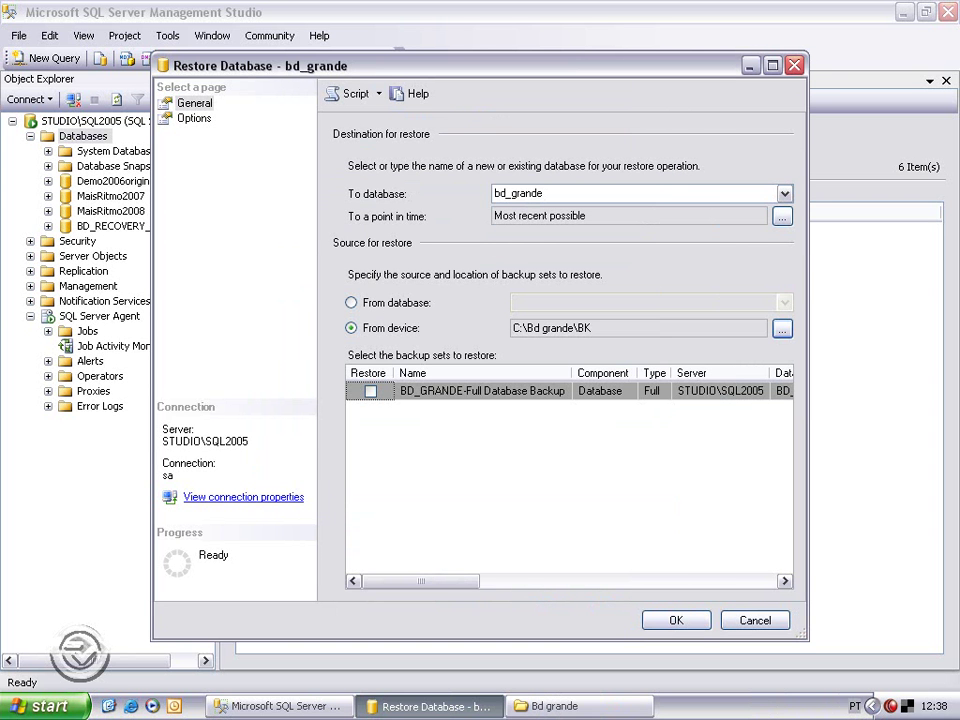
# Step: Mark the BD_GRANDE full database backup set and run the restore
pyautogui.click(371, 391)
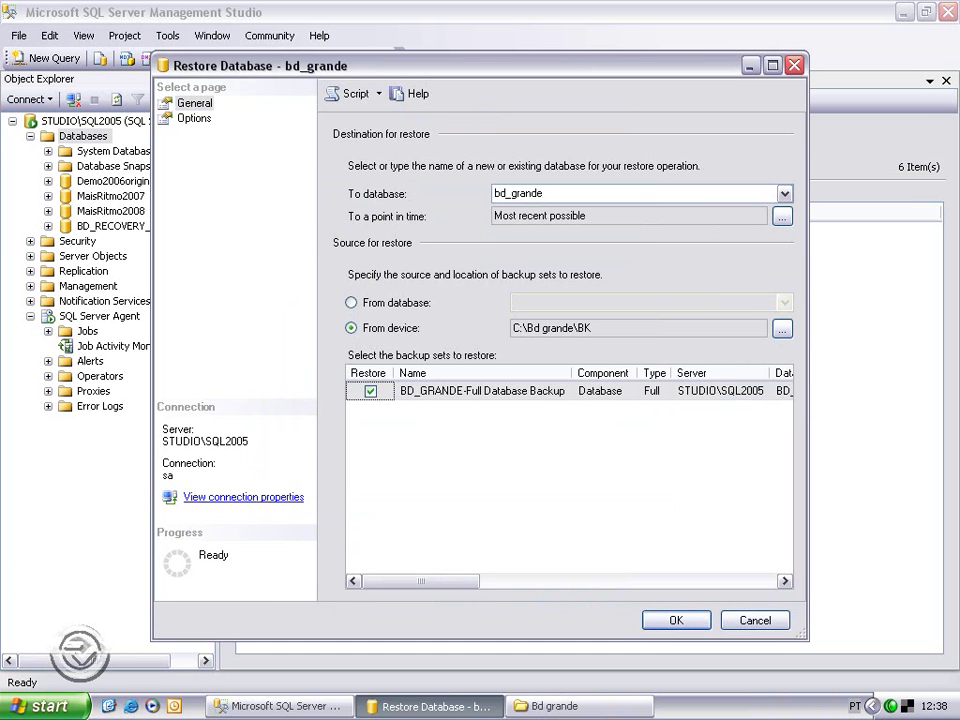
pyautogui.click(676, 620)
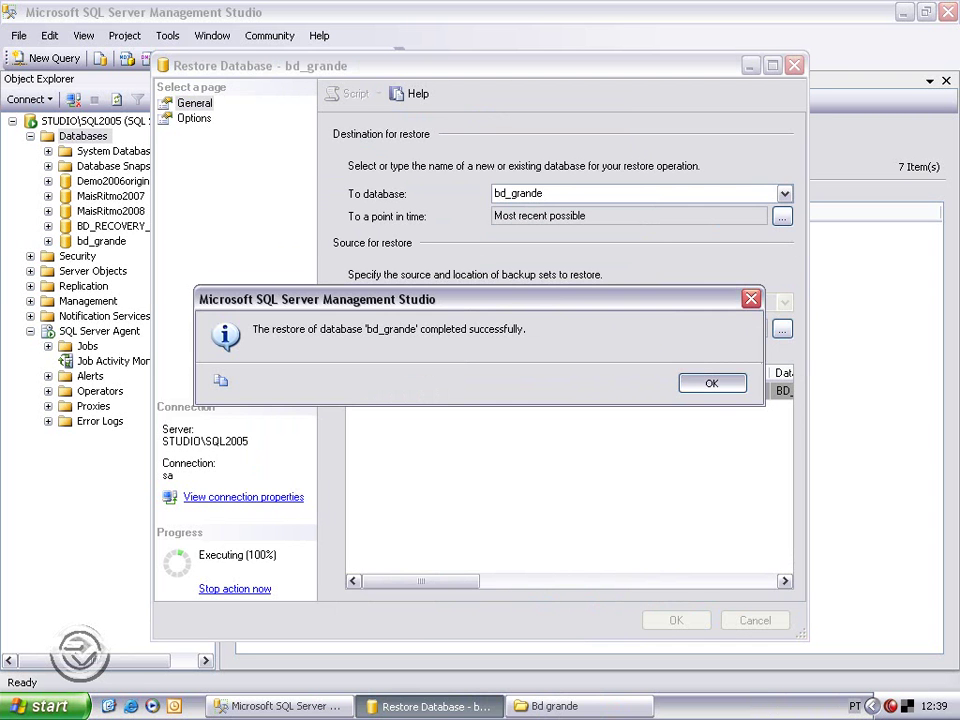
pyautogui.press('Return')
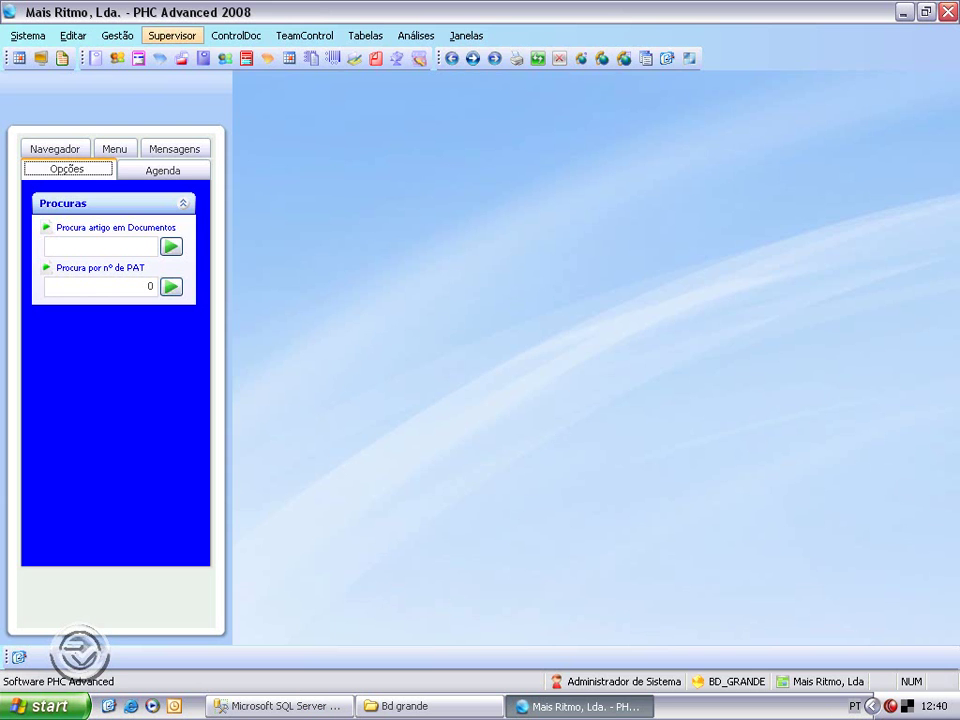
# Step: Switch to PHC Advanced and defragment the main tables of BD_GRANDE
pyautogui.click(172, 35)
pyautogui.moveTo(242, 79)
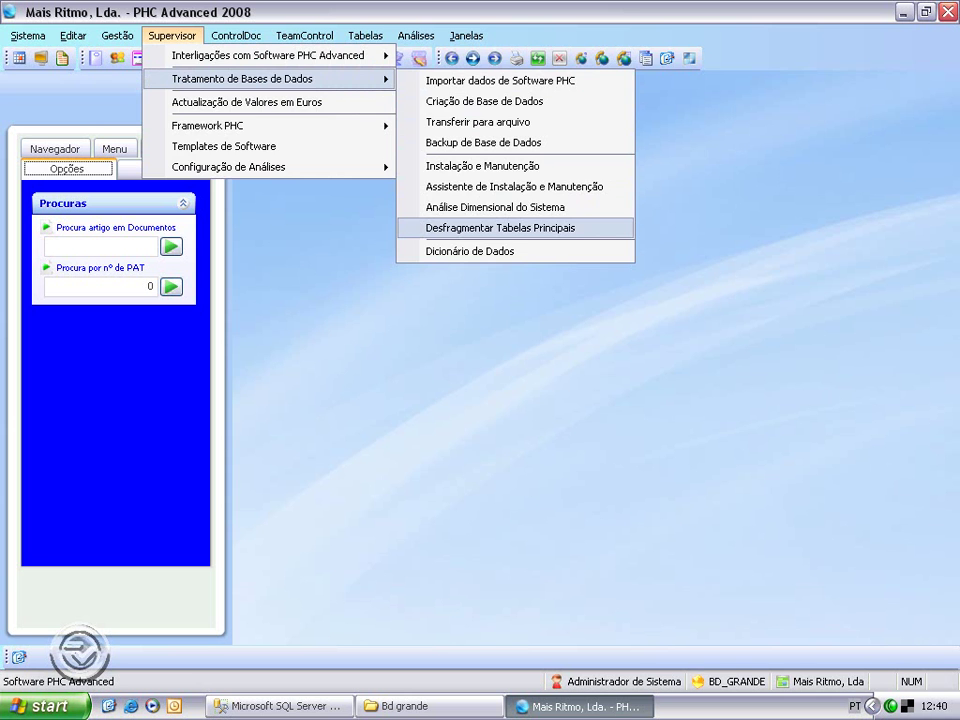
pyautogui.click(500, 228)
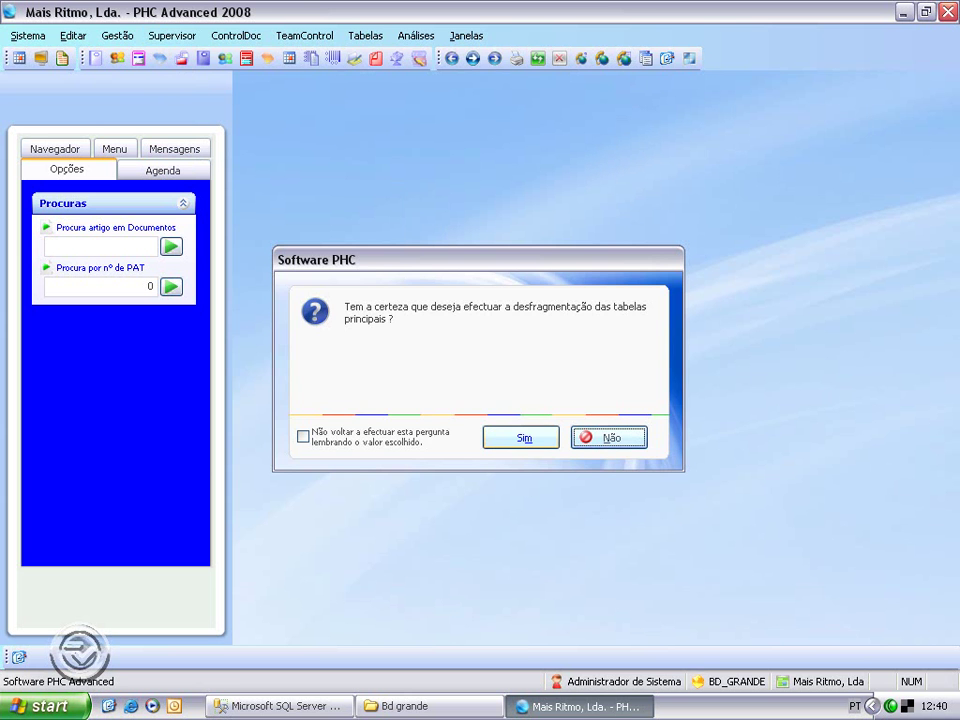
pyautogui.press('s')
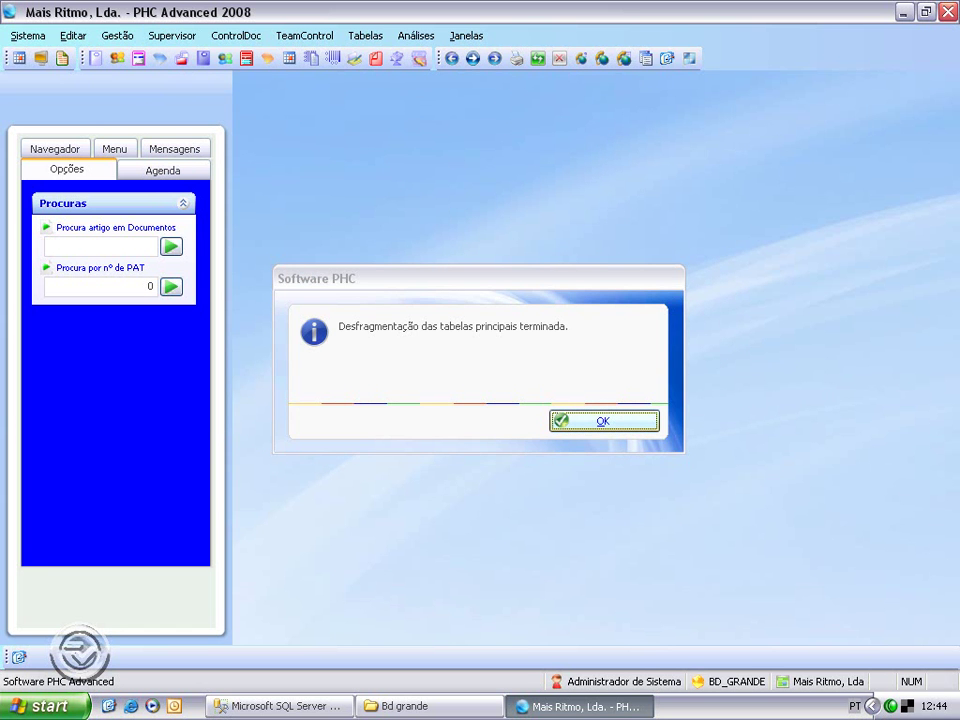
pyautogui.press('Return')
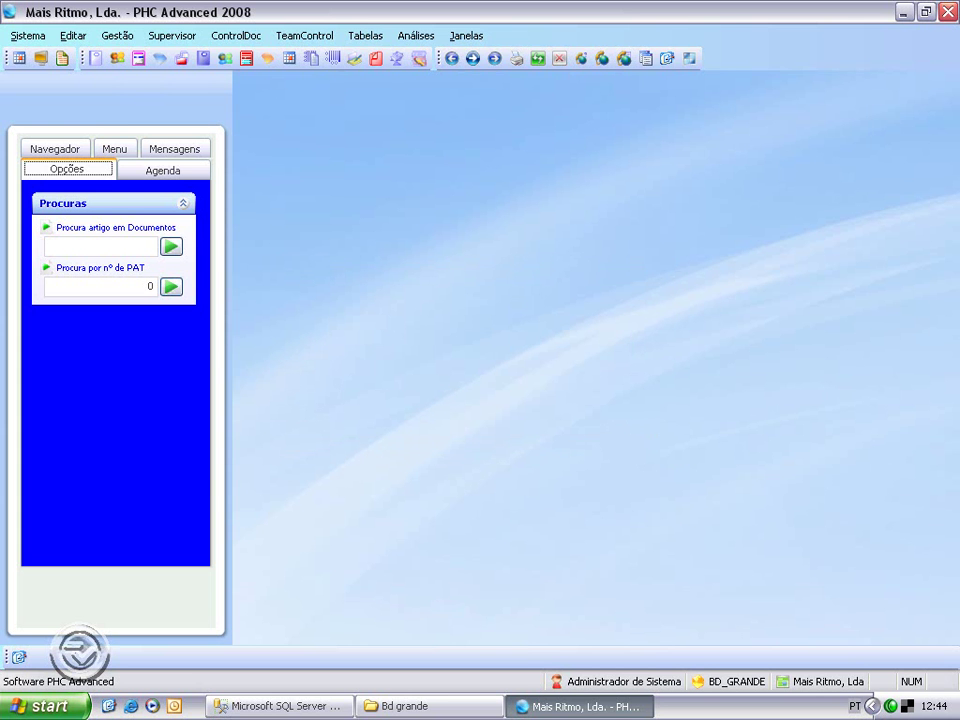
# Step: Rebuild the primary key and indexes of all main tables through the table installation and maintenance tool
pyautogui.click(172, 36)
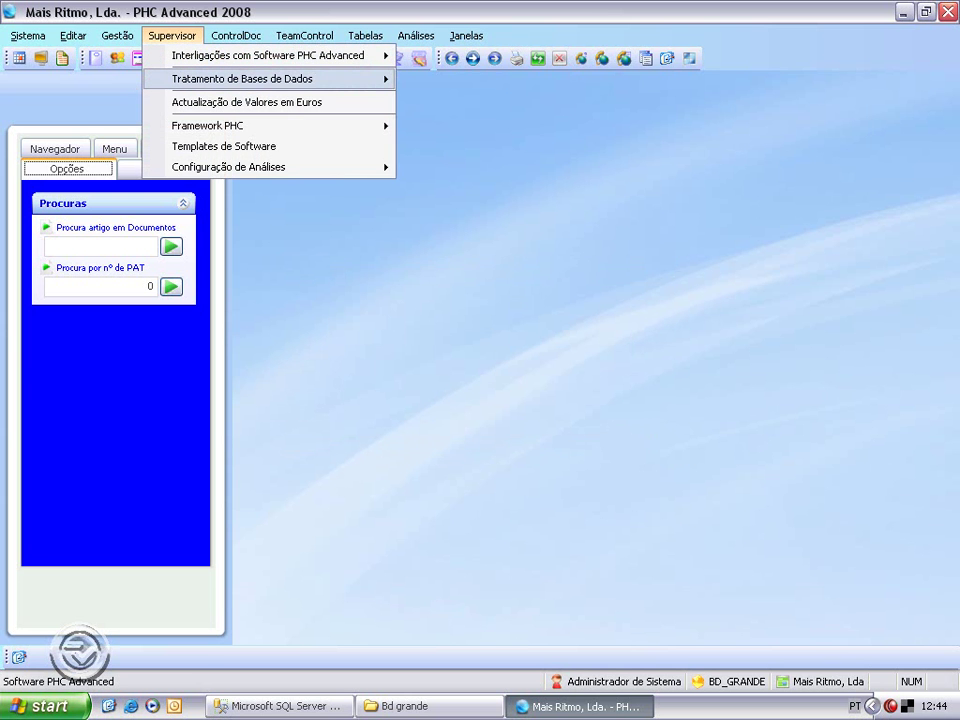
pyautogui.moveTo(242, 79)
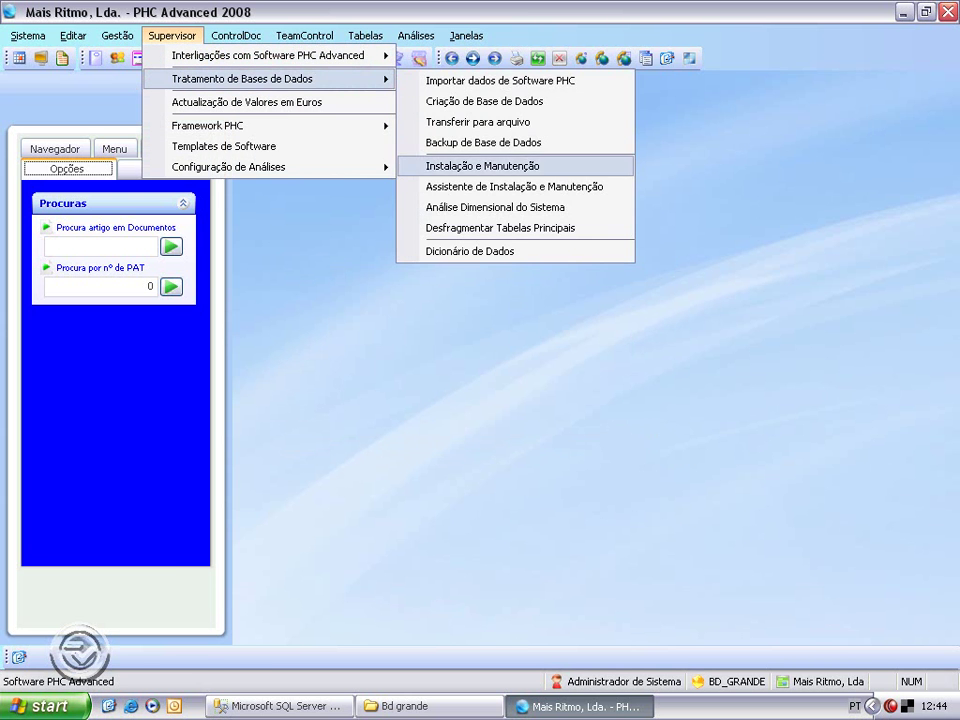
pyautogui.click(482, 166)
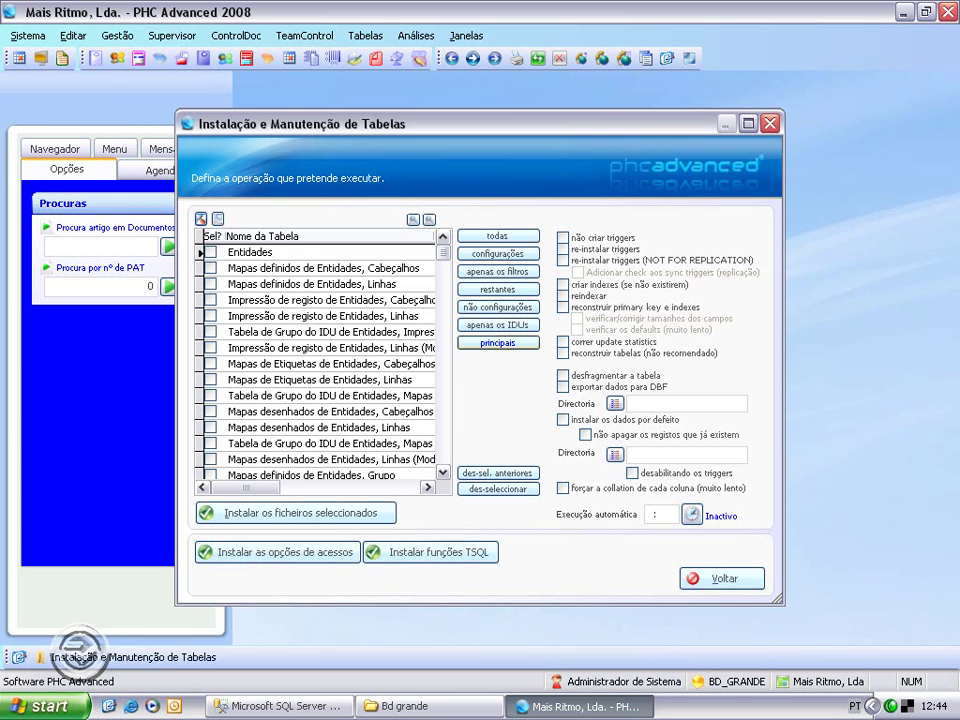
pyautogui.click(497, 343)
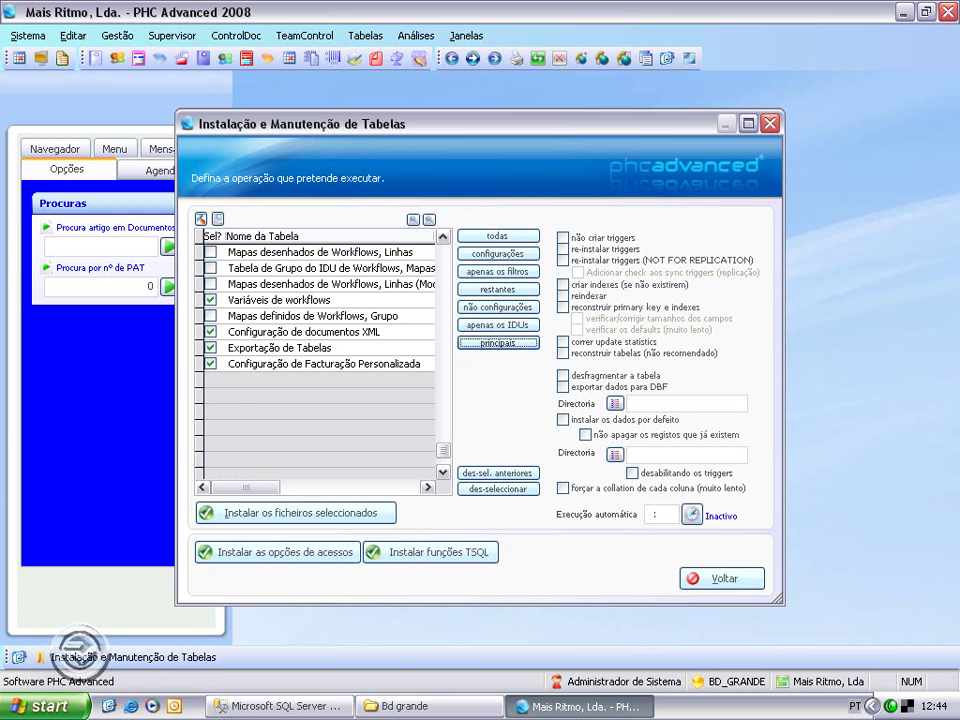
pyautogui.click(562, 307)
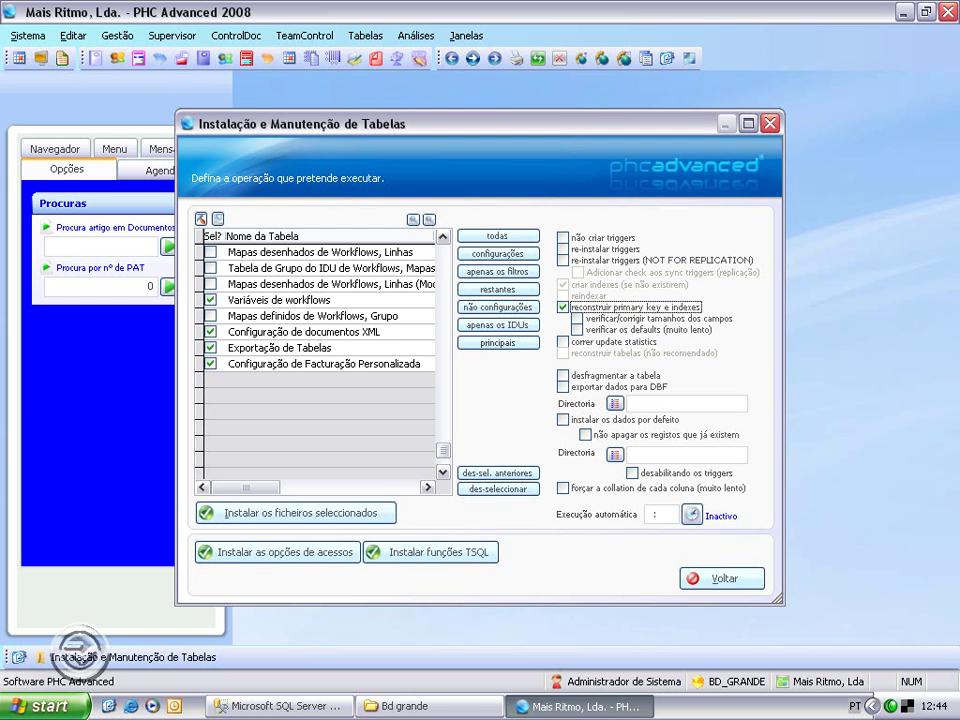
pyautogui.click(296, 512)
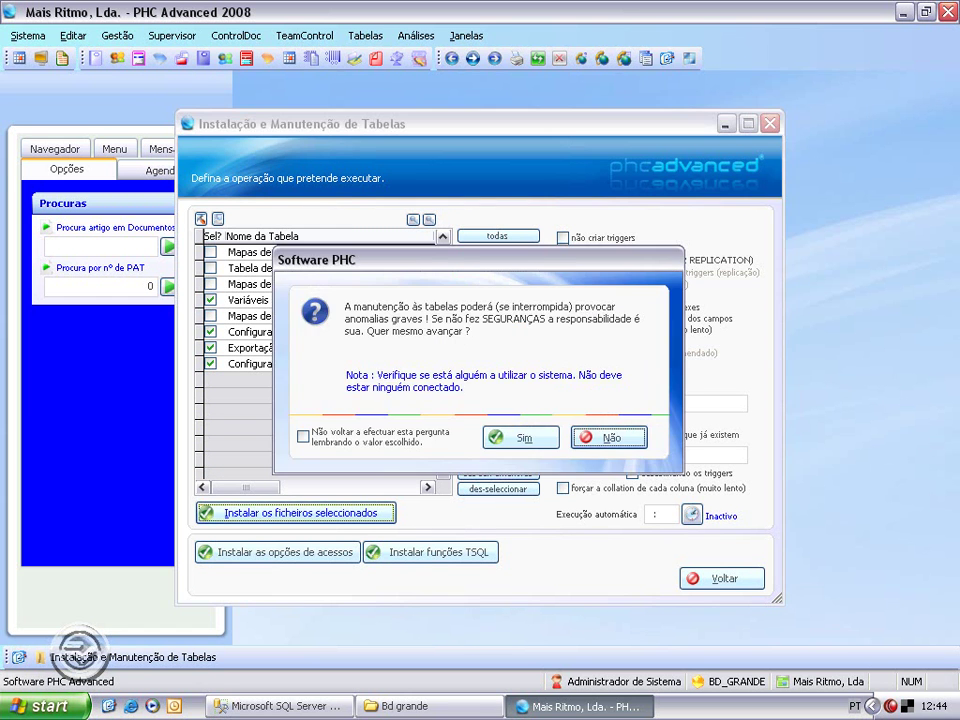
pyautogui.press('s')
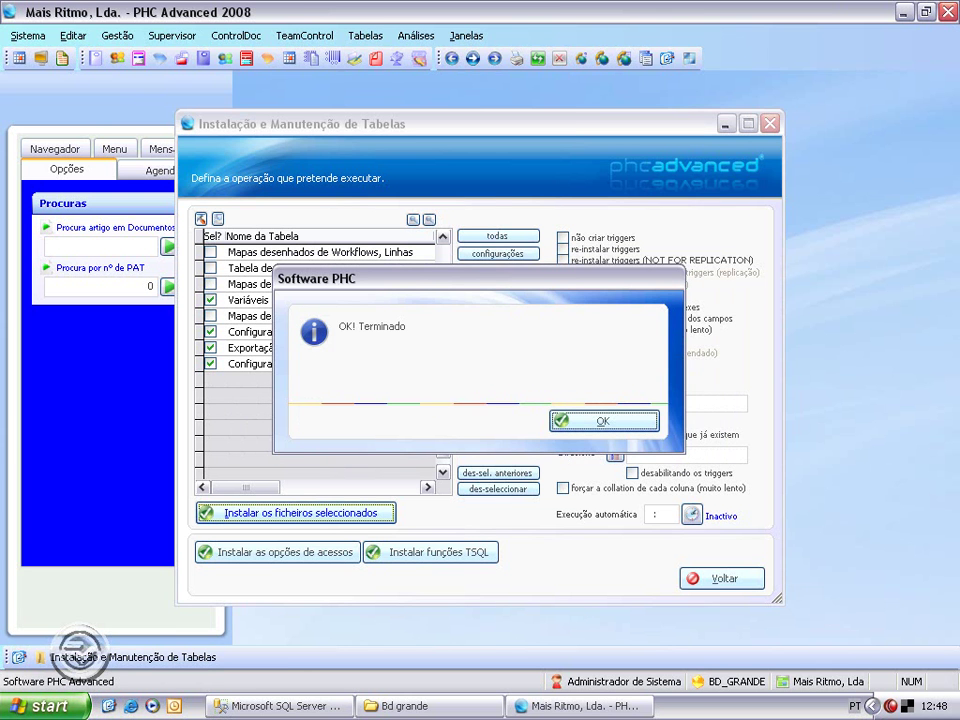
# Step: Dismiss the completion message and close the table installation and maintenance tool
pyautogui.press('Return')
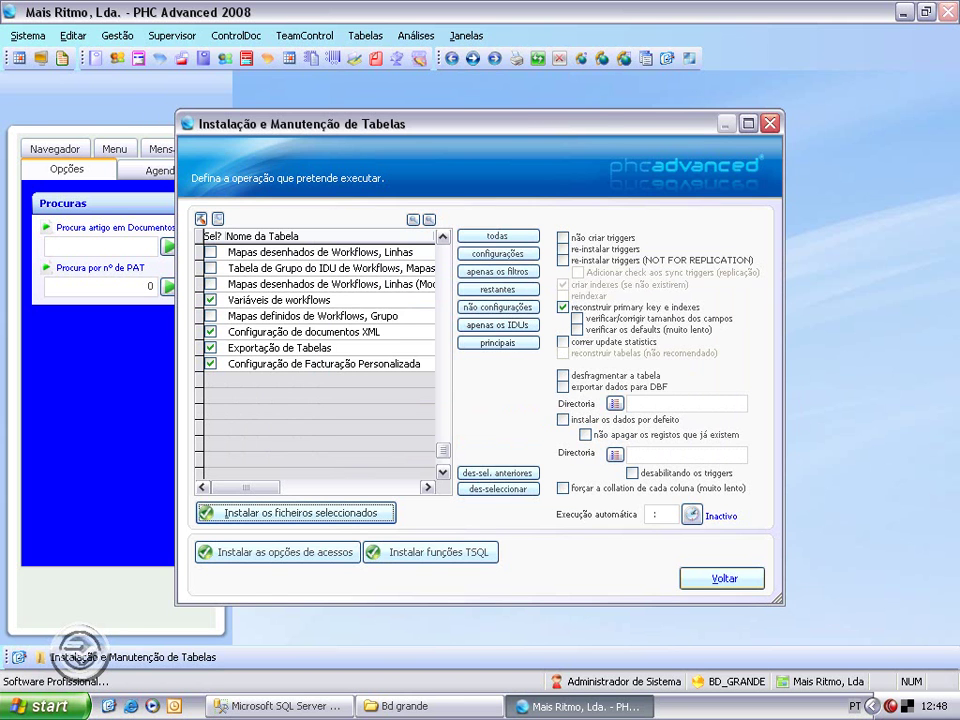
pyautogui.press('Return')
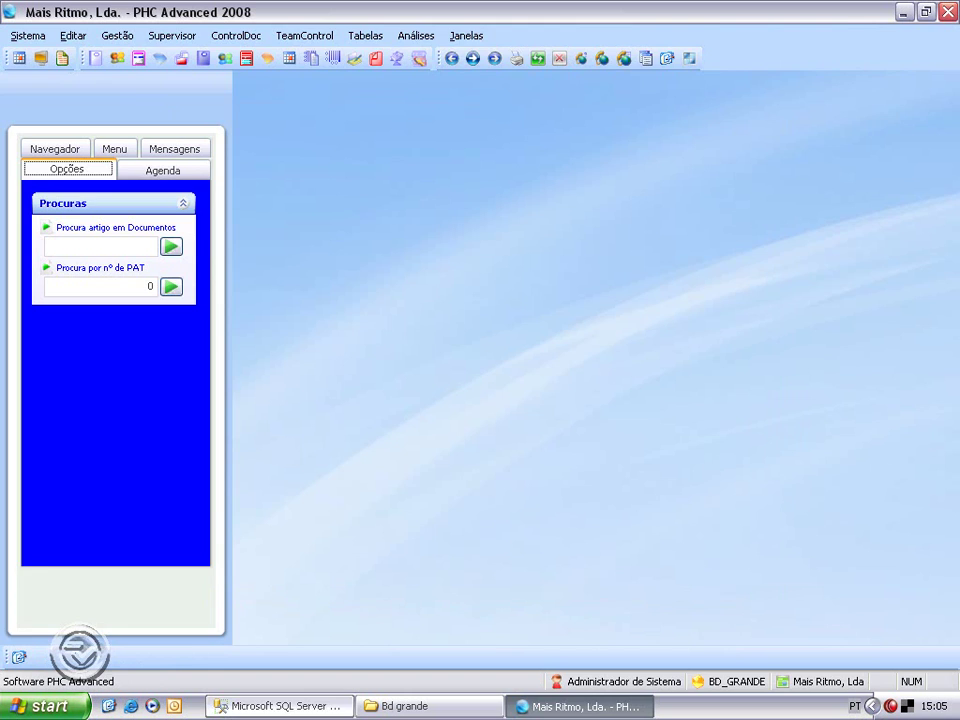
# Step: Switch to SQL Server Management Studio and shrink the data file csdefault_Data of bd_grande to 600 MB
pyautogui.hotkey('alt', 'Tab')
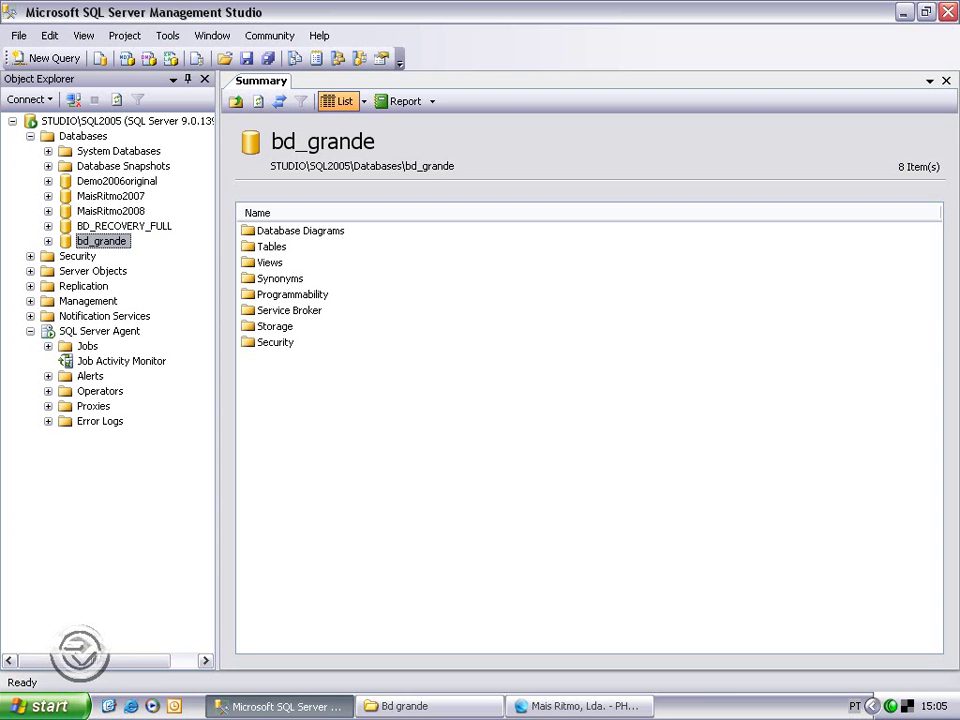
pyautogui.rightClick(100, 243)
pyautogui.moveTo(150, 309)
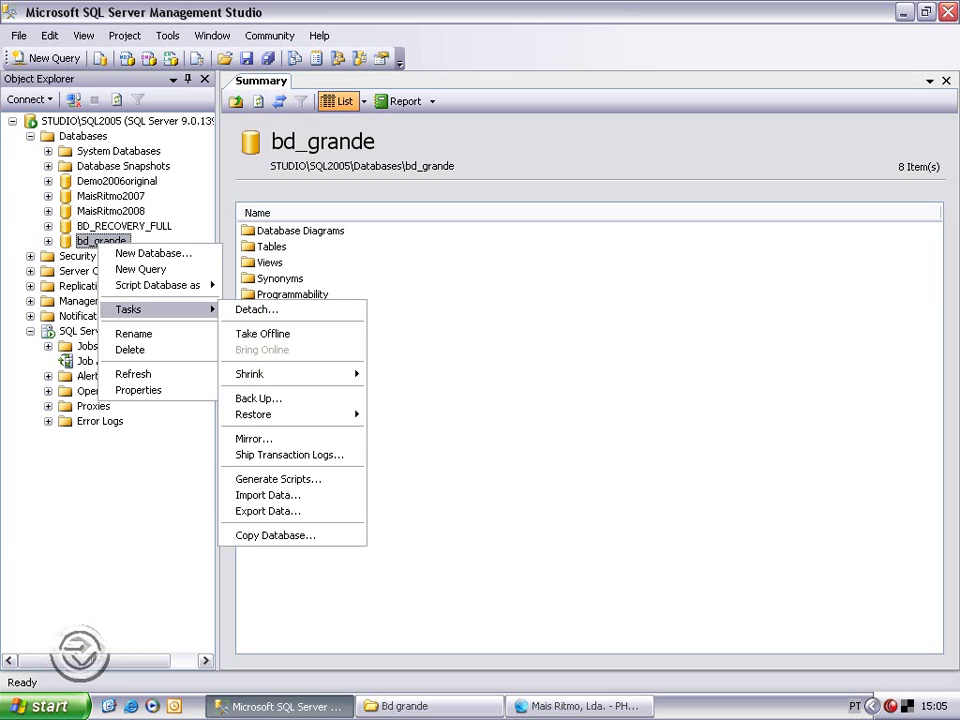
pyautogui.moveTo(290, 374)
pyautogui.click(398, 390)
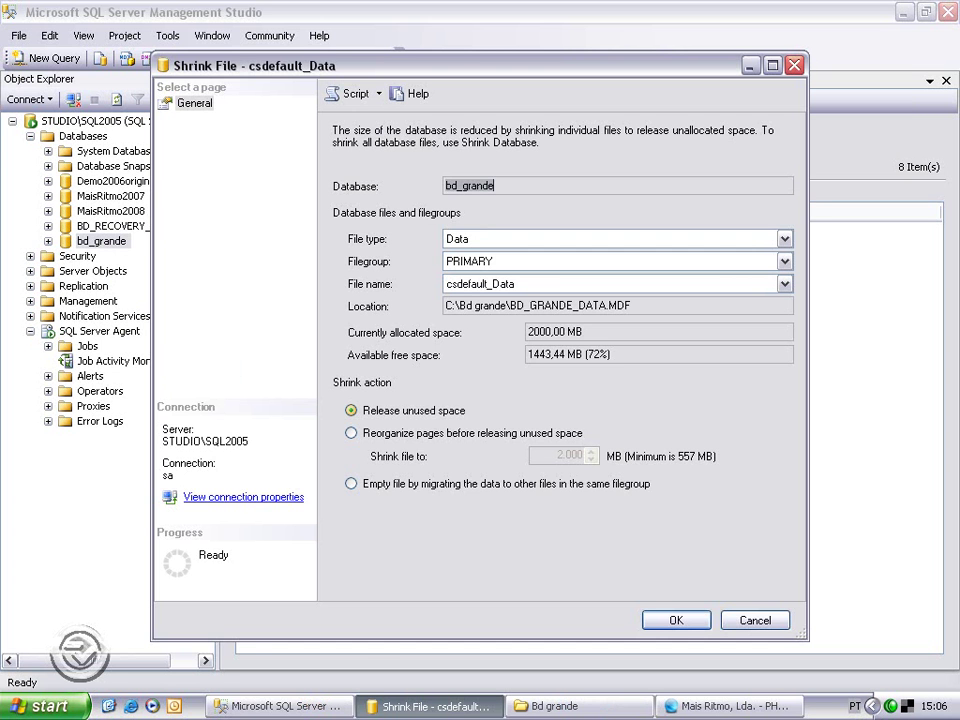
pyautogui.press('Escape')
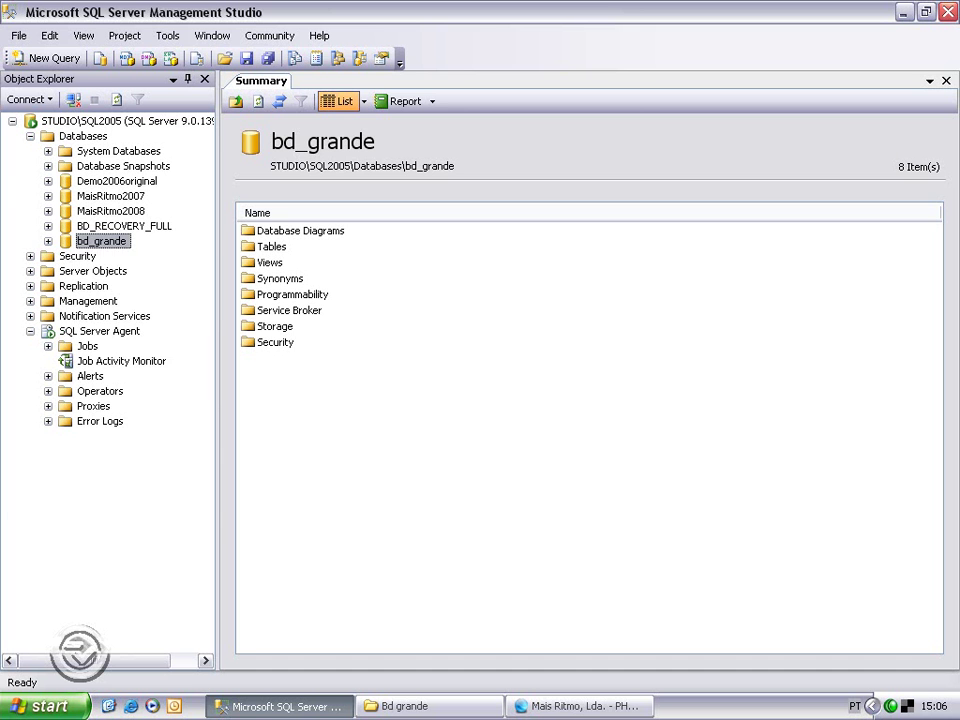
# Step: Examine the general properties and the database file sizes of bd_grande, then close its properties without changes
pyautogui.hotkey('shift', 'F10')
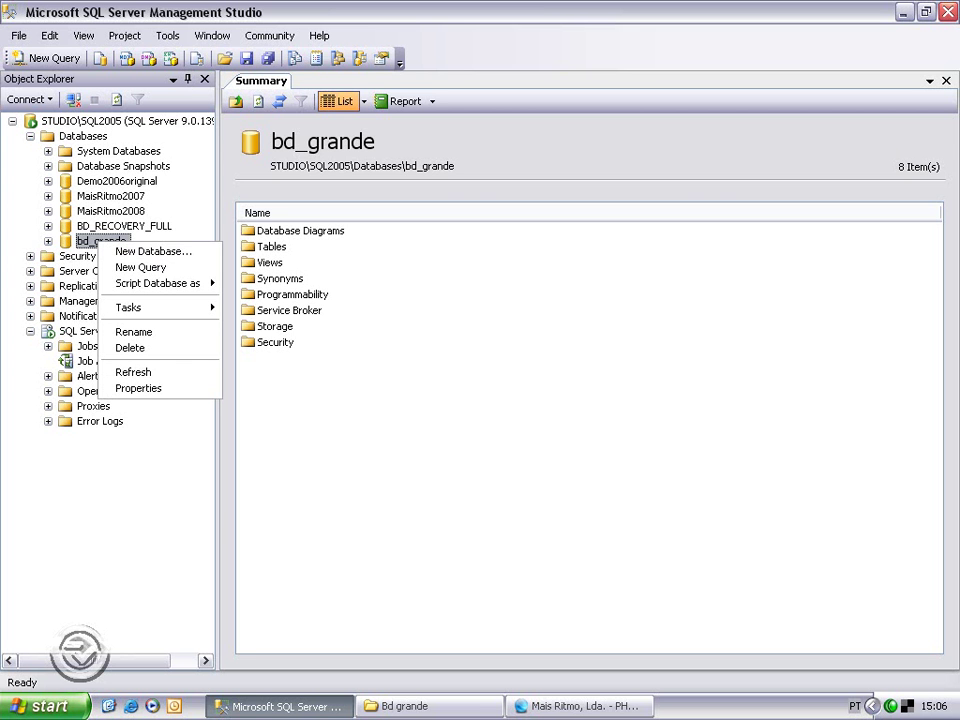
pyautogui.click(138, 388)
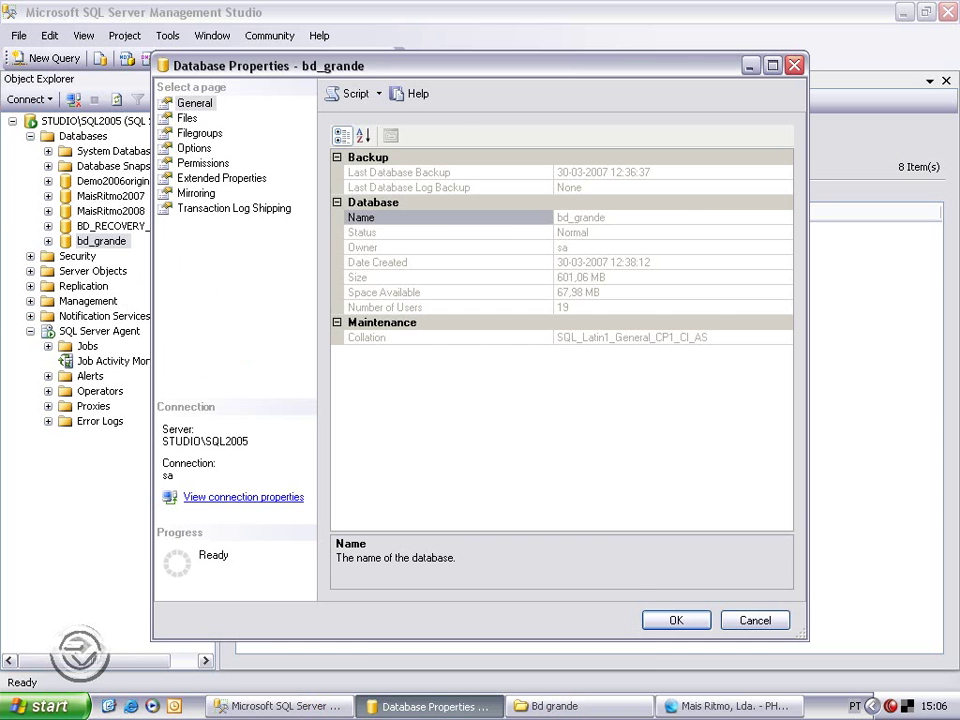
pyautogui.click(187, 118)
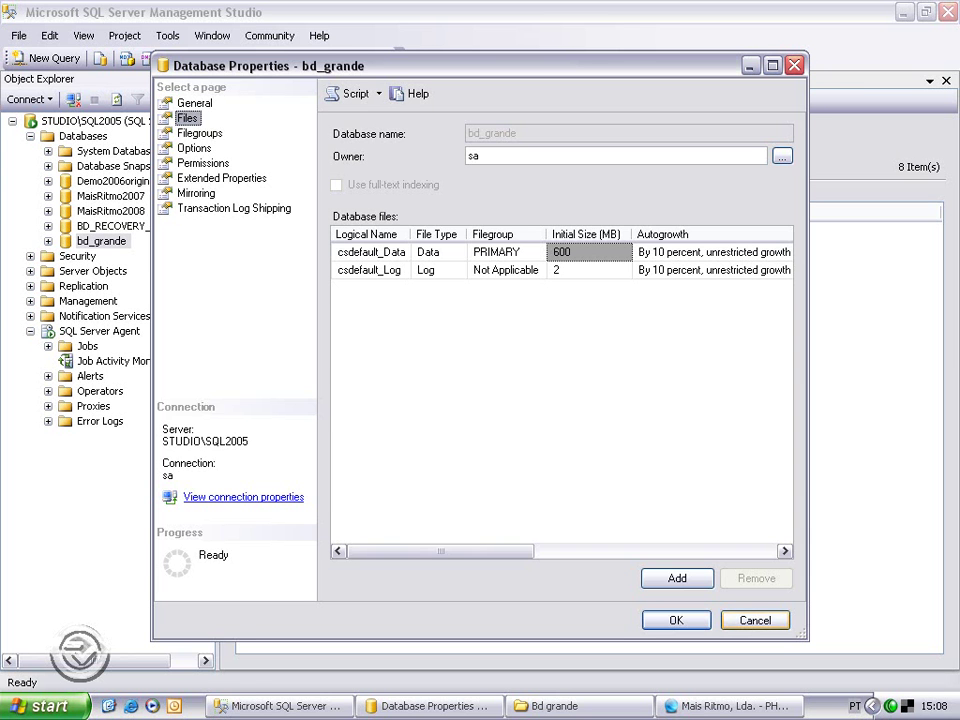
pyautogui.click(755, 620)
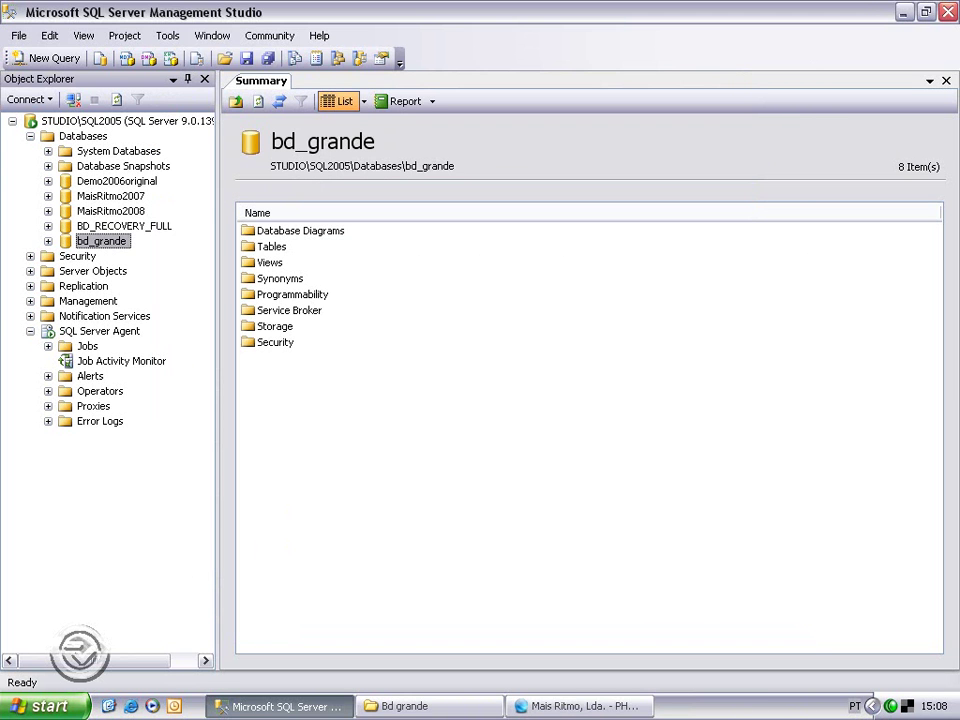
# Step: Switch to PHC Advanced and set up a DBF data export of all BD_GRANDE tables to the directory c:\phc2008\backup in table maintenance
pyautogui.click(580, 706)
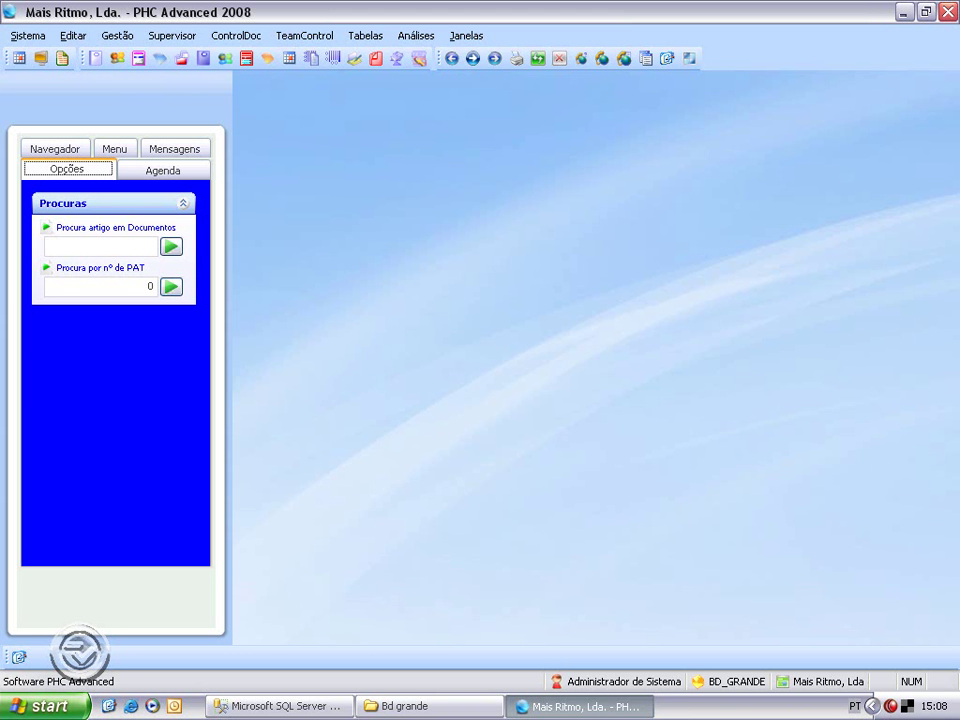
pyautogui.click(172, 35)
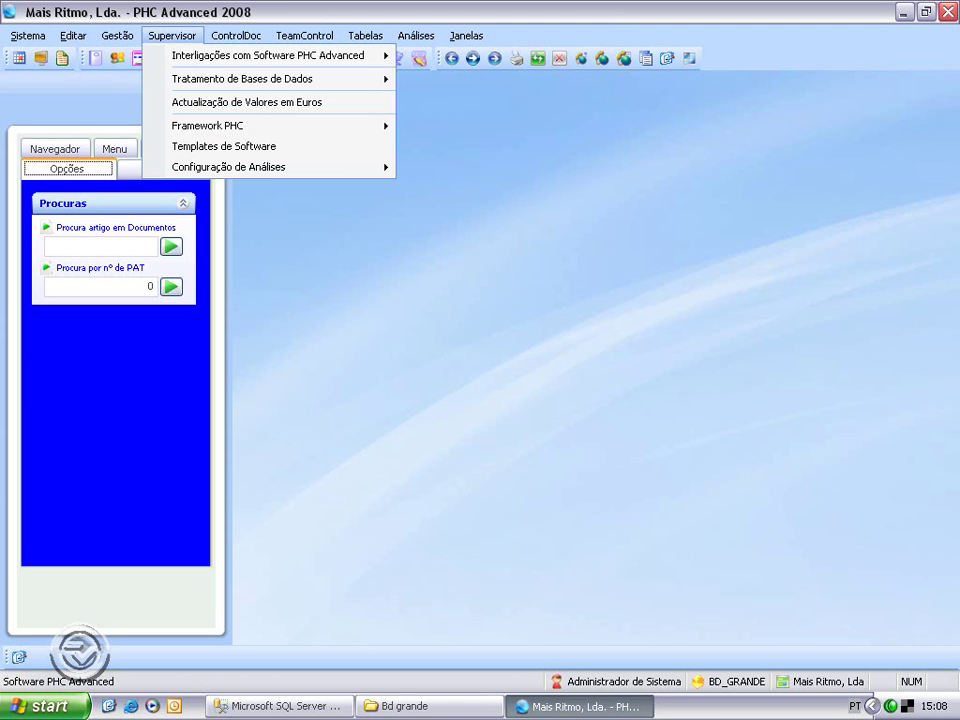
pyautogui.moveTo(260, 78)
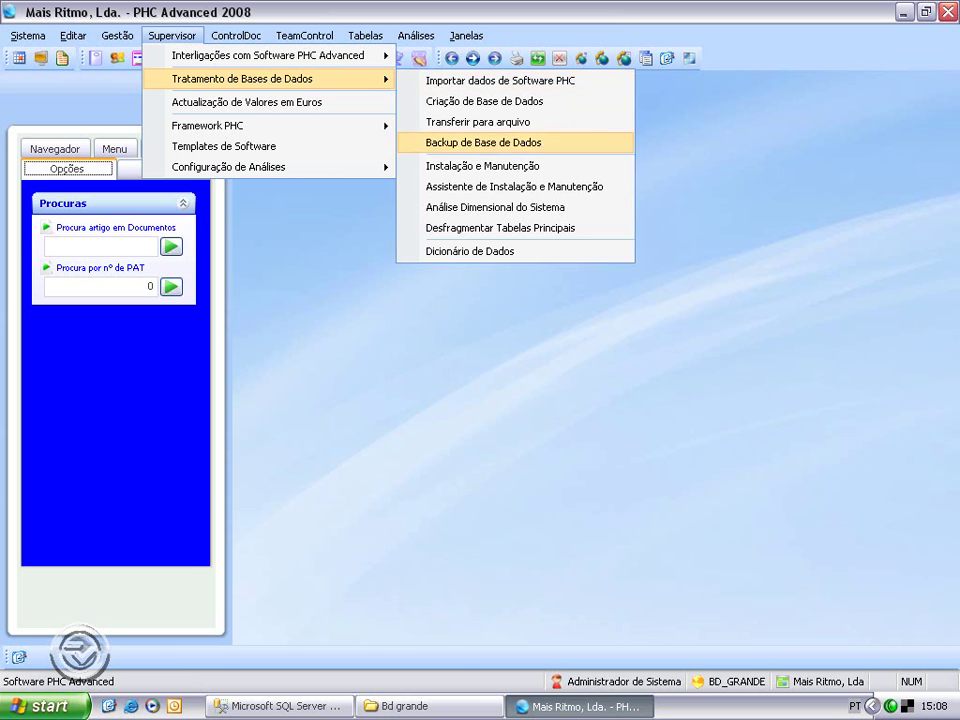
pyautogui.click(482, 165)
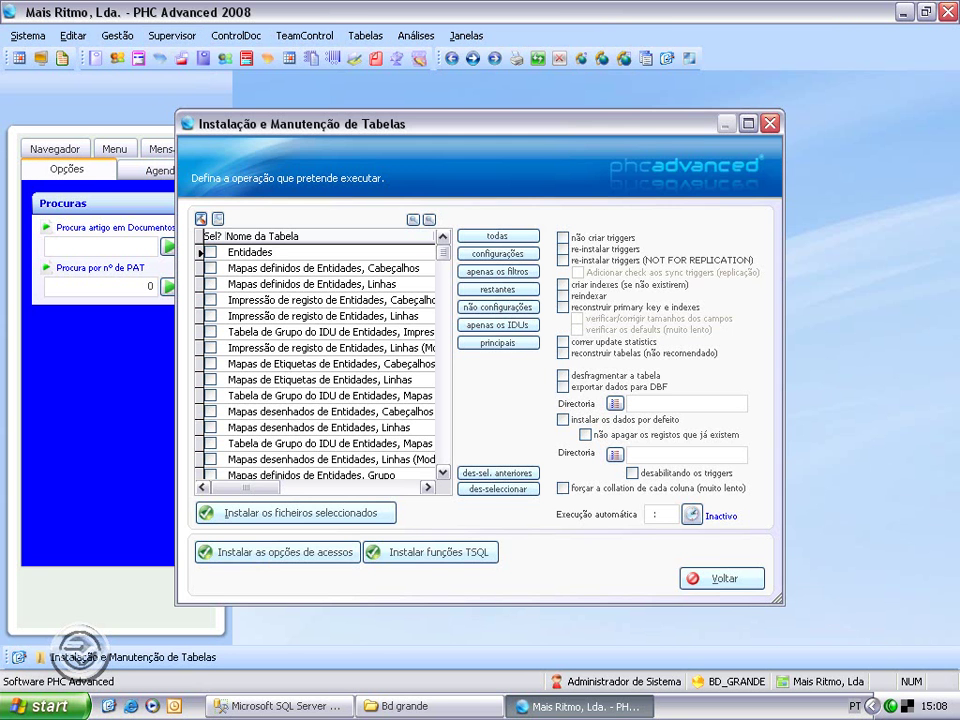
pyautogui.click(498, 237)
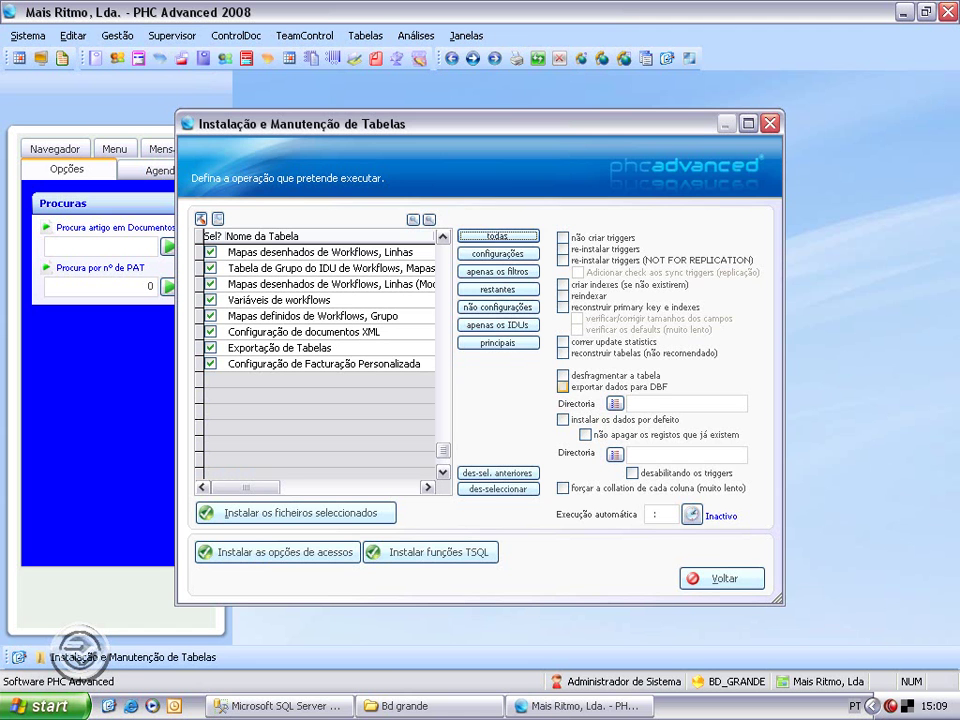
pyautogui.click(563, 387)
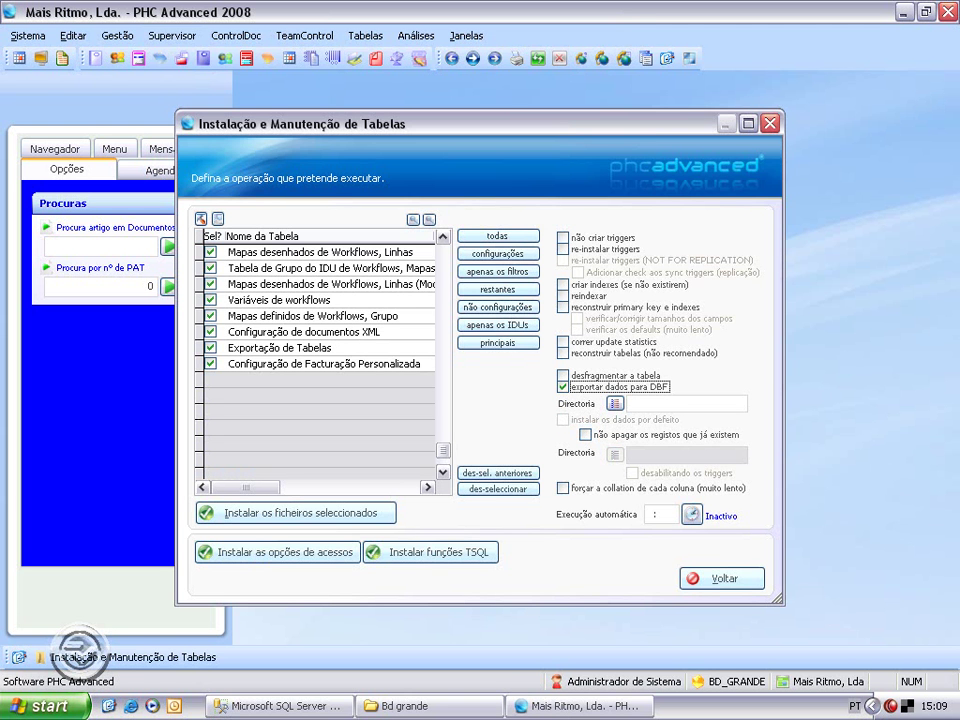
pyautogui.click(615, 403)
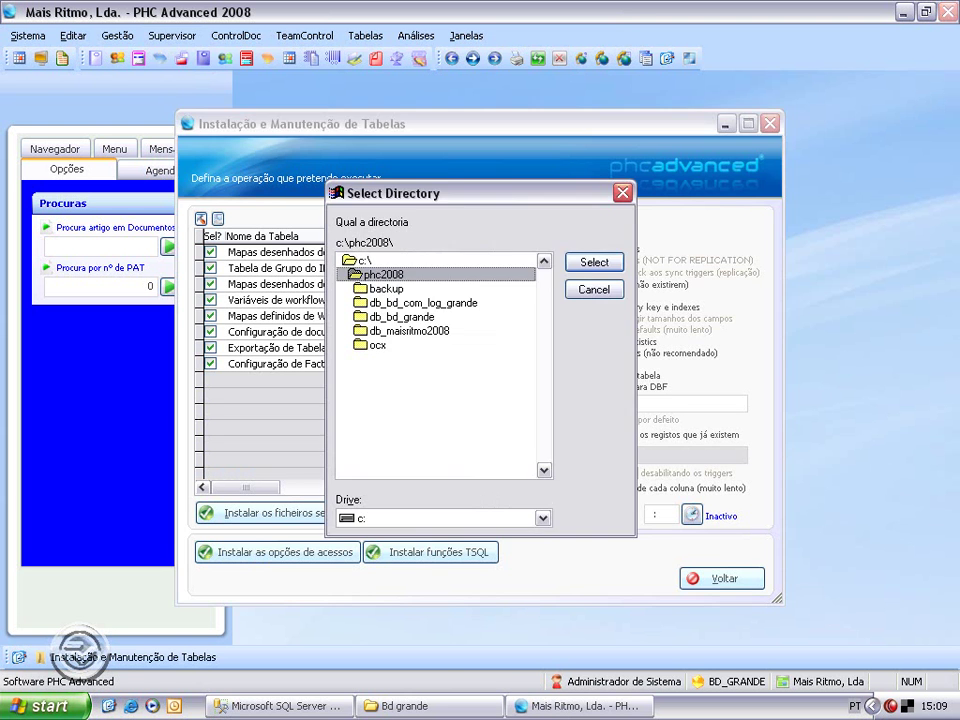
pyautogui.doubleClick(386, 288)
pyautogui.click(594, 262)
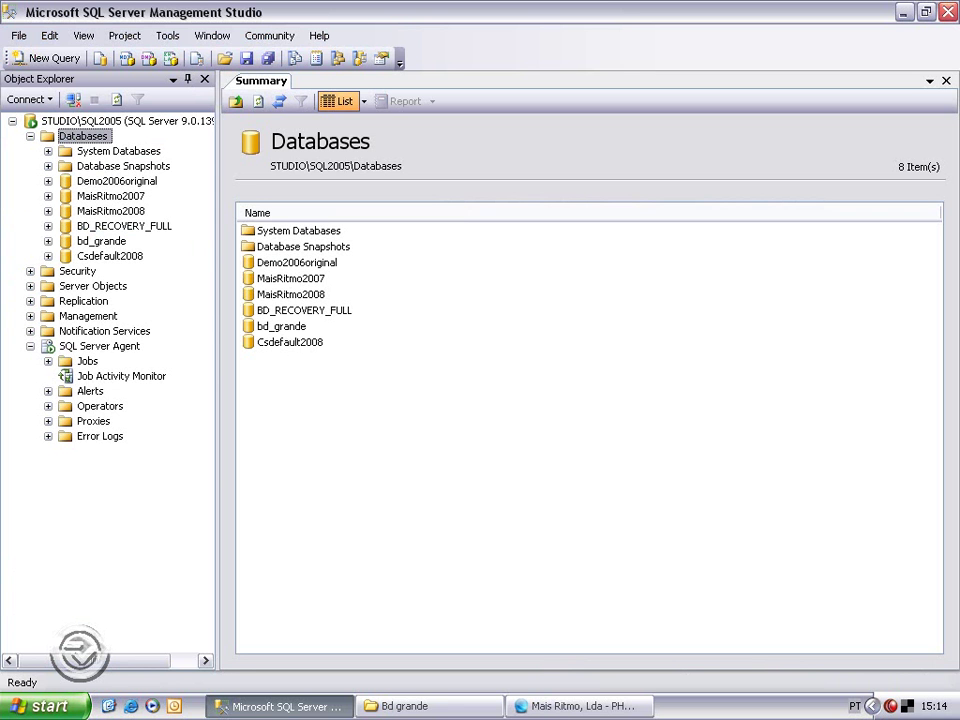
# Step: In PHC Advanced's csdefault2008 database, set up table maintenance to install default data into all tables from C:\PHC2008\BACKUP\
pyautogui.click(110, 256)
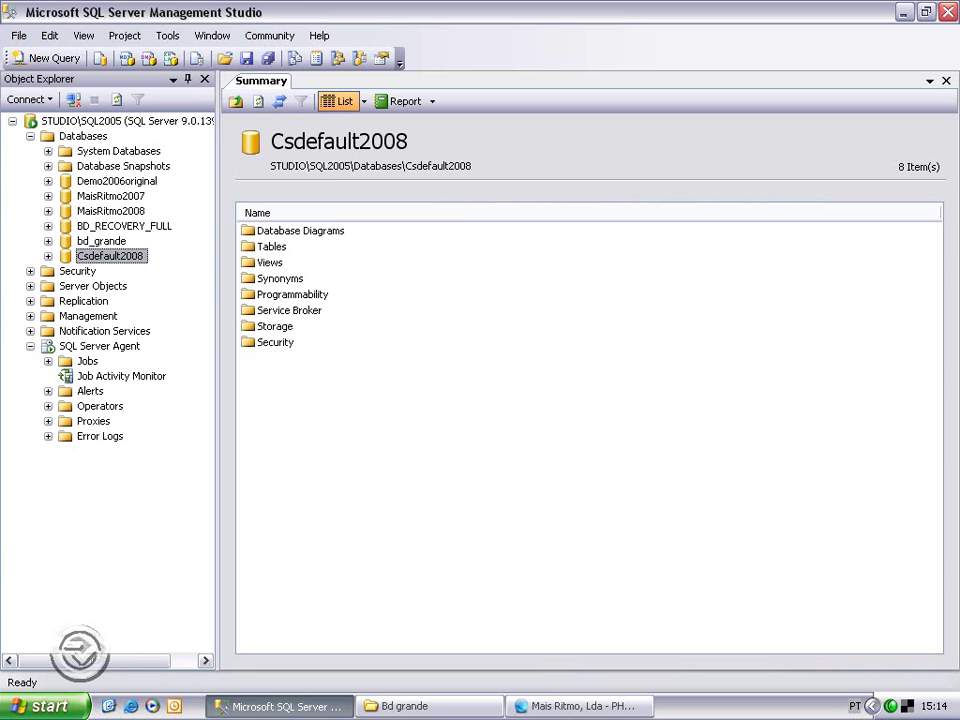
pyautogui.hotkey('alt', 'Tab')
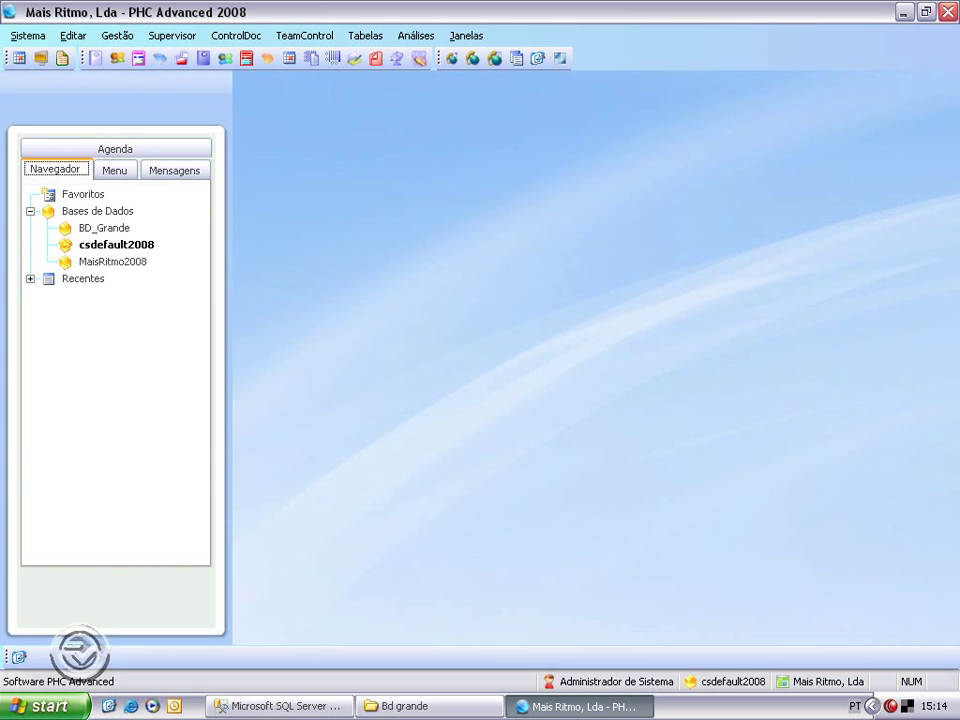
pyautogui.click(172, 36)
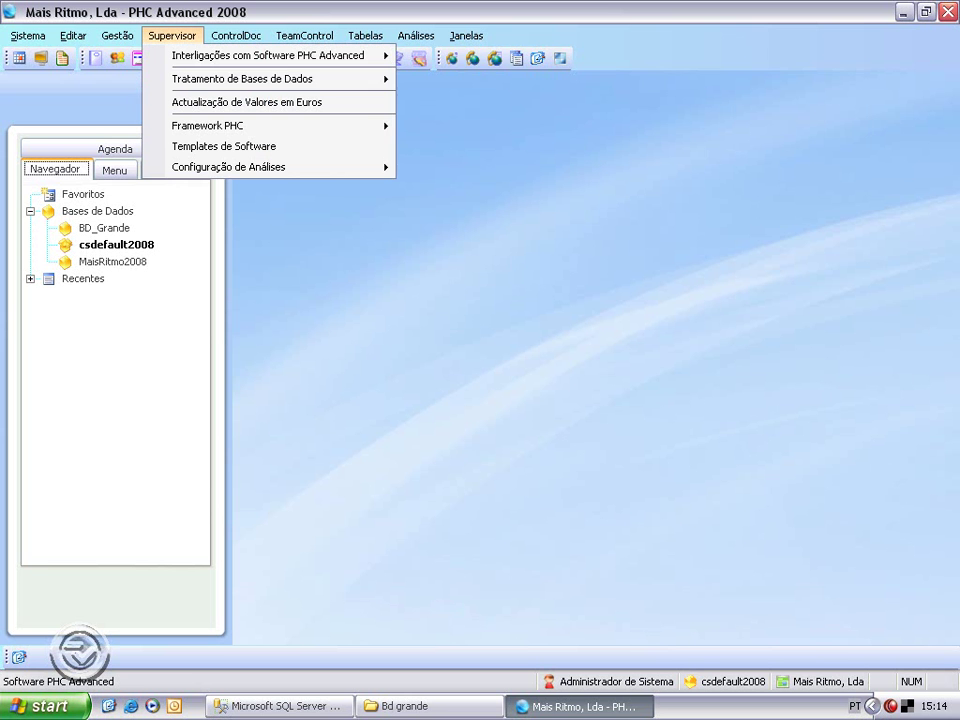
pyautogui.click(242, 79)
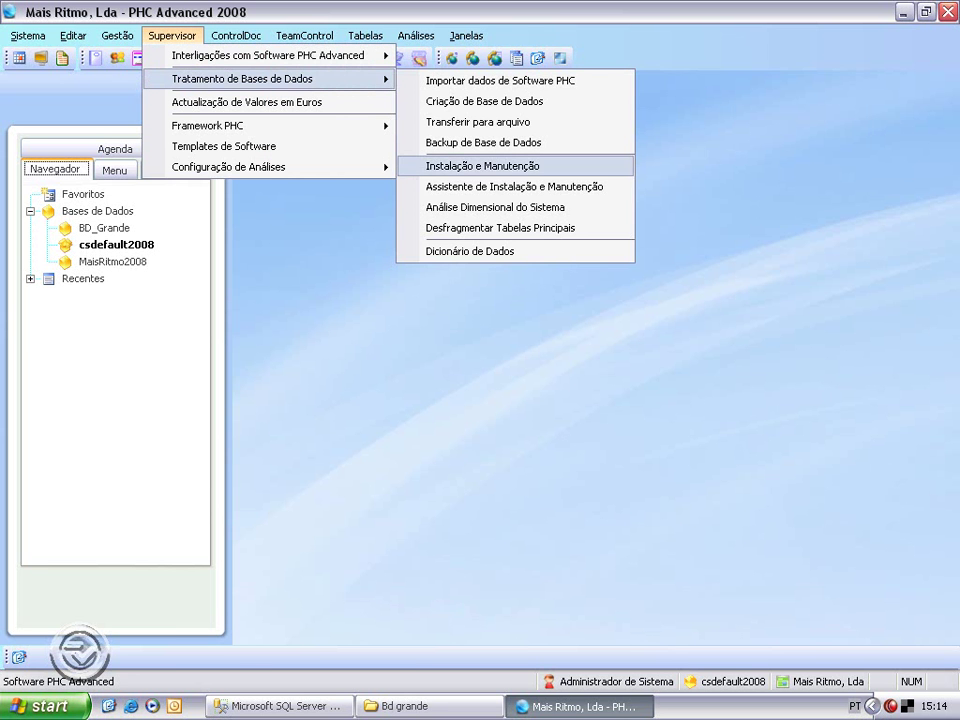
pyautogui.click(482, 165)
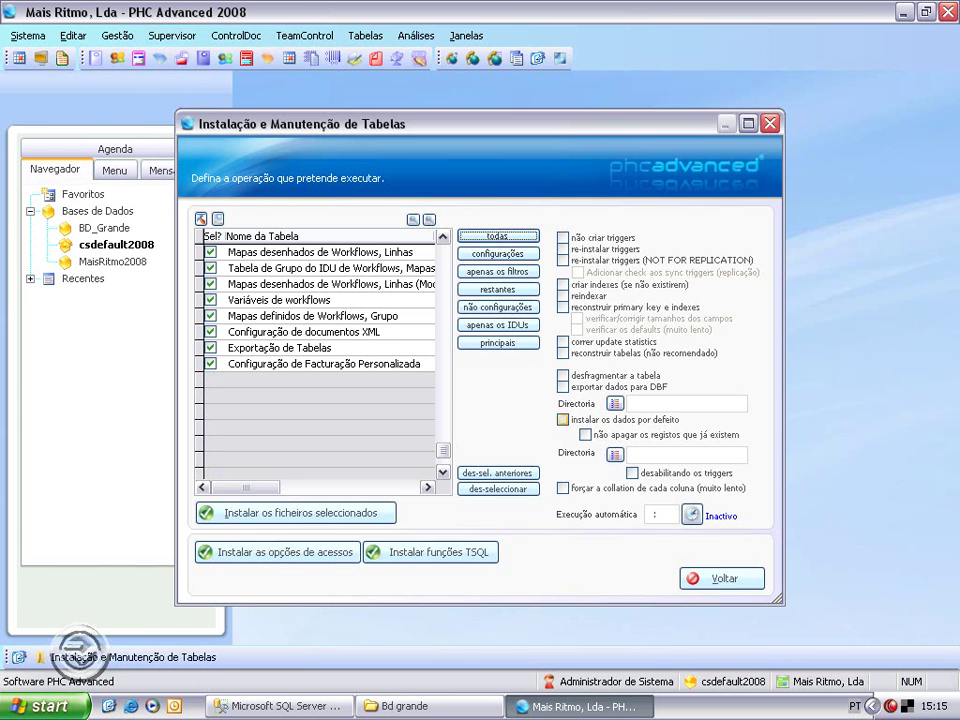
pyautogui.click(562, 419)
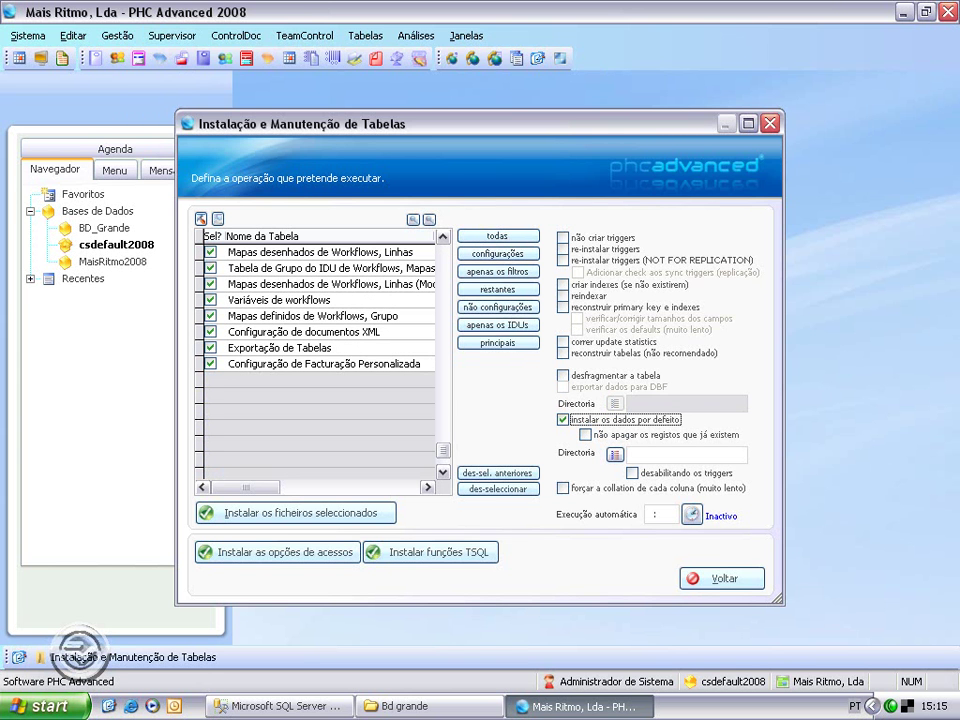
pyautogui.click(615, 454)
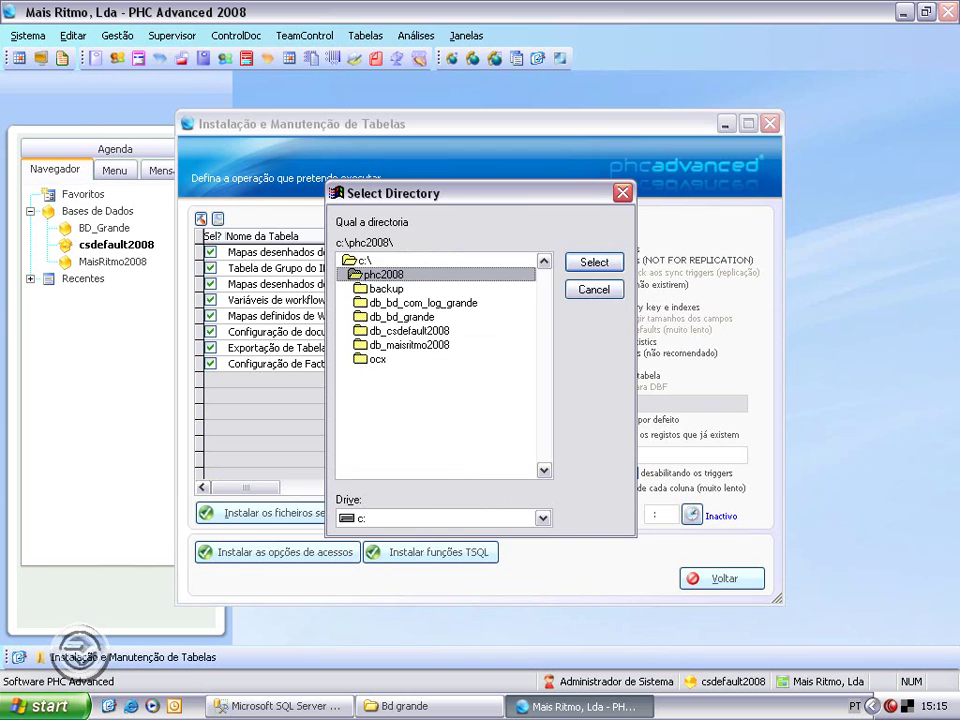
pyautogui.click(386, 288)
pyautogui.click(594, 262)
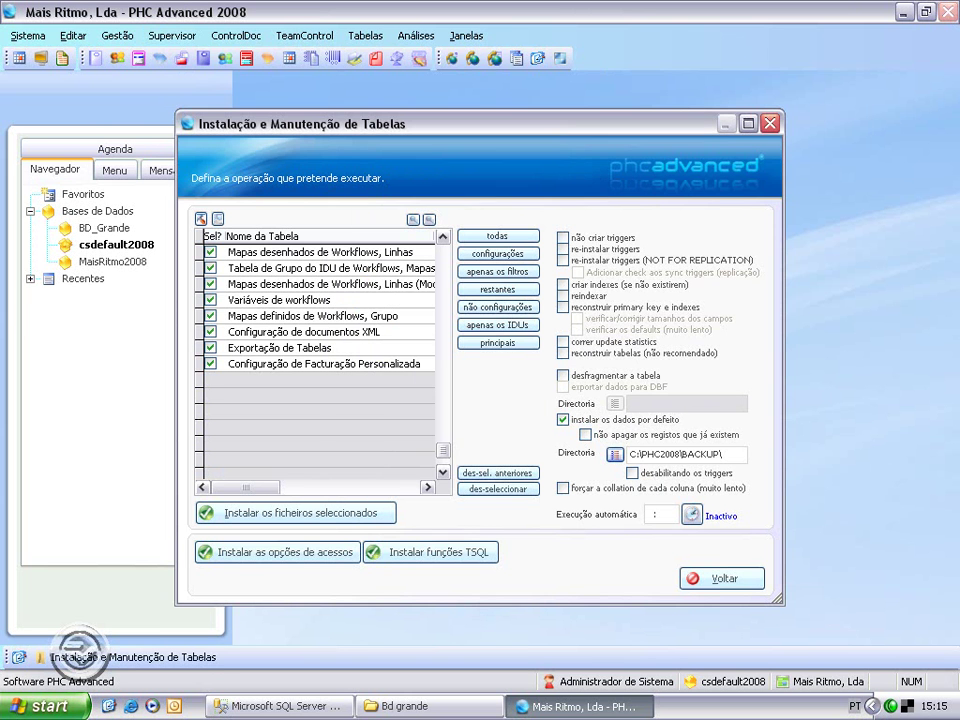